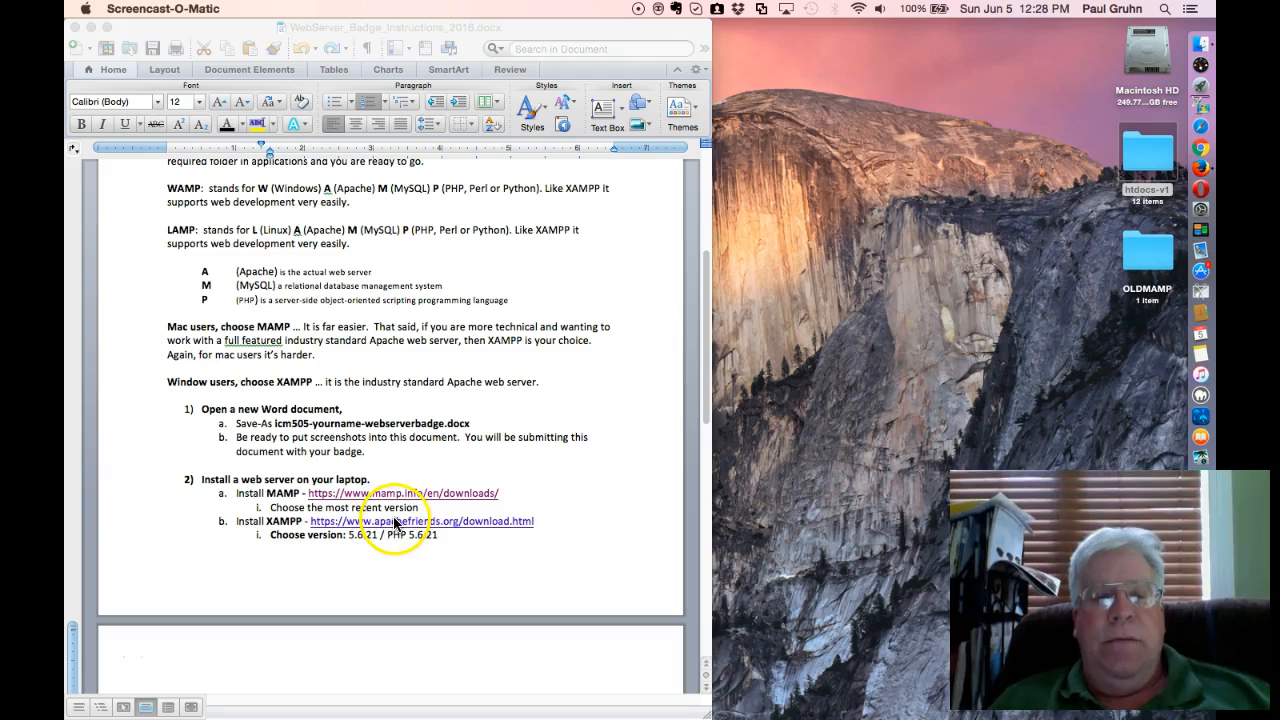
click(497, 525)
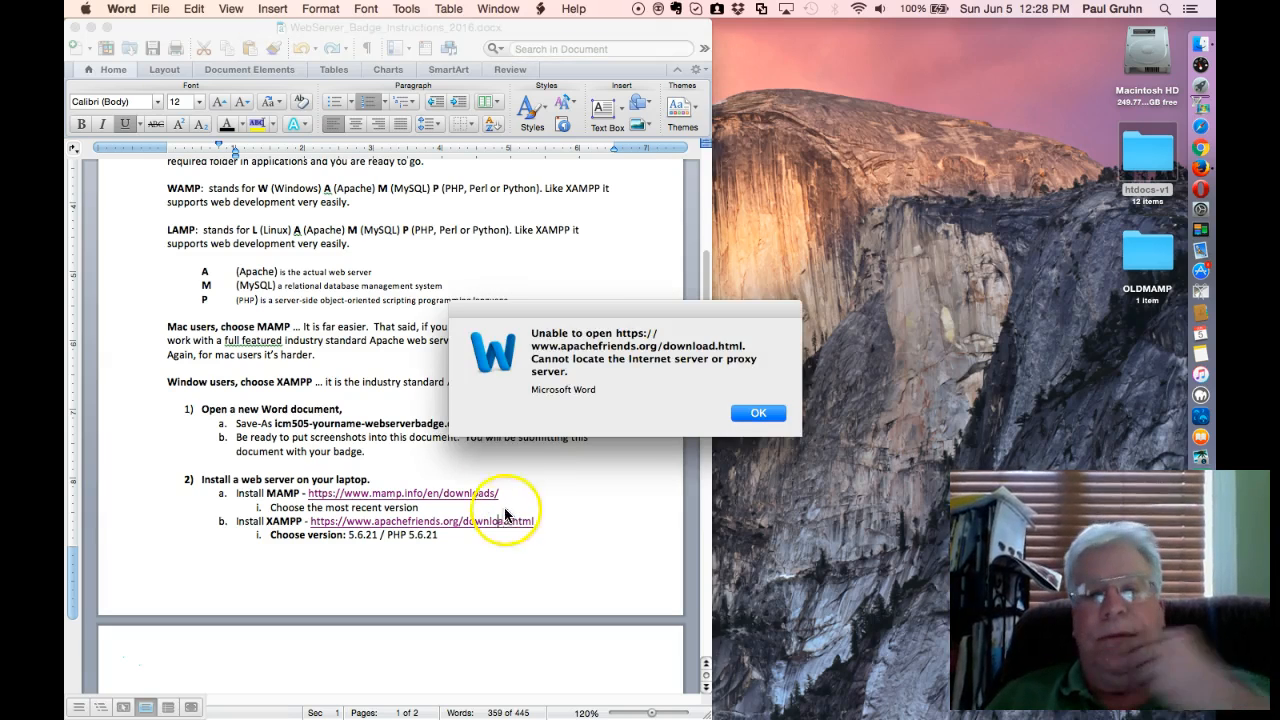
click(759, 414)
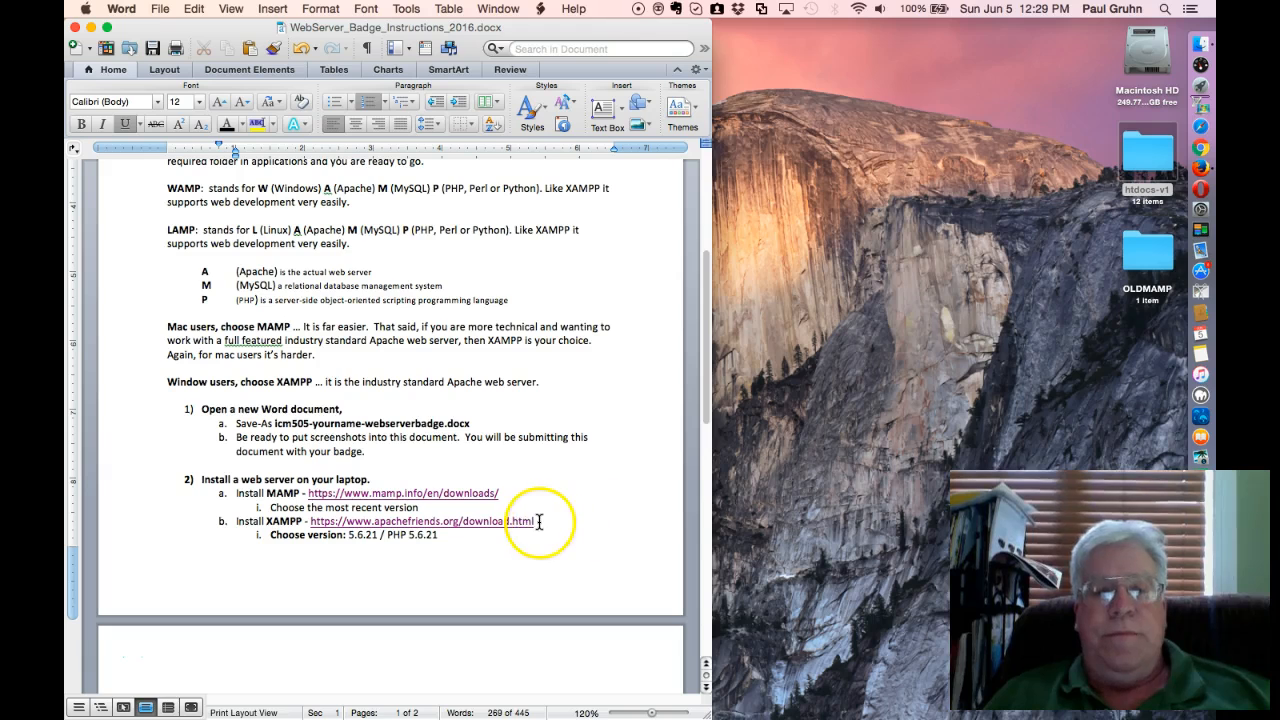
drag(539, 521, 325, 521)
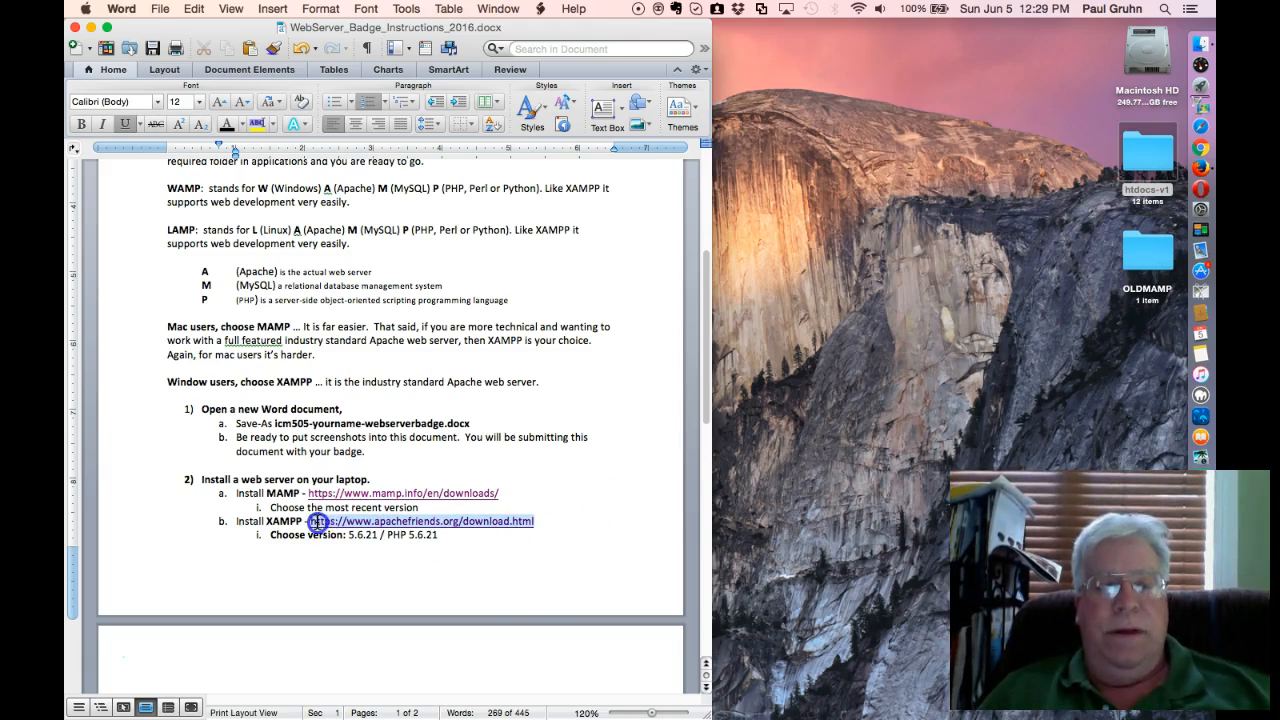
key(super+c)
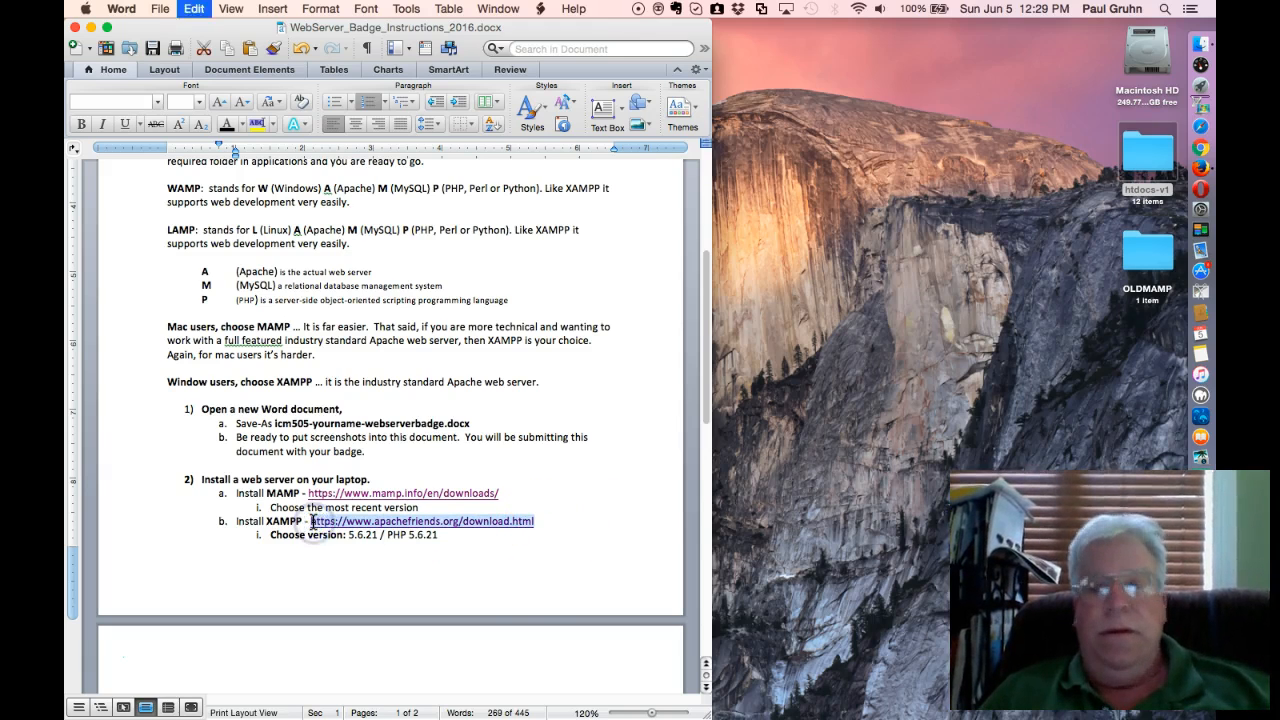
click(1196, 172)
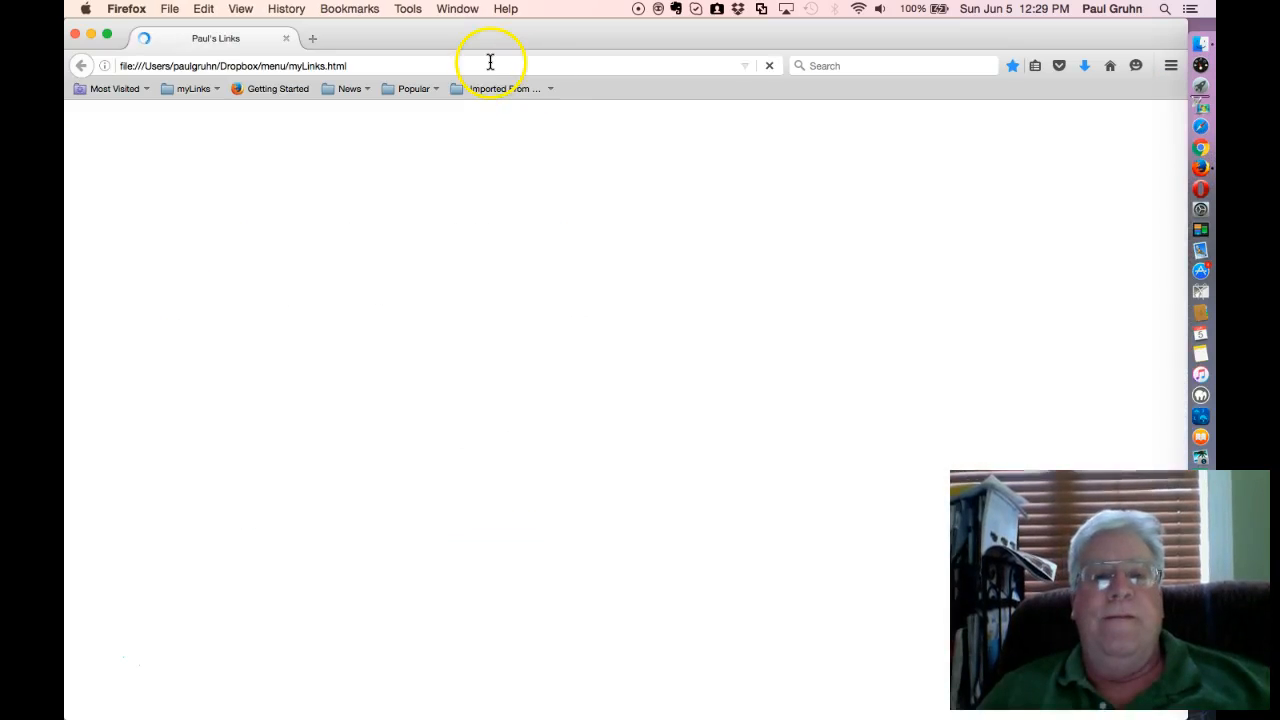
click(486, 64)
key(super+v)
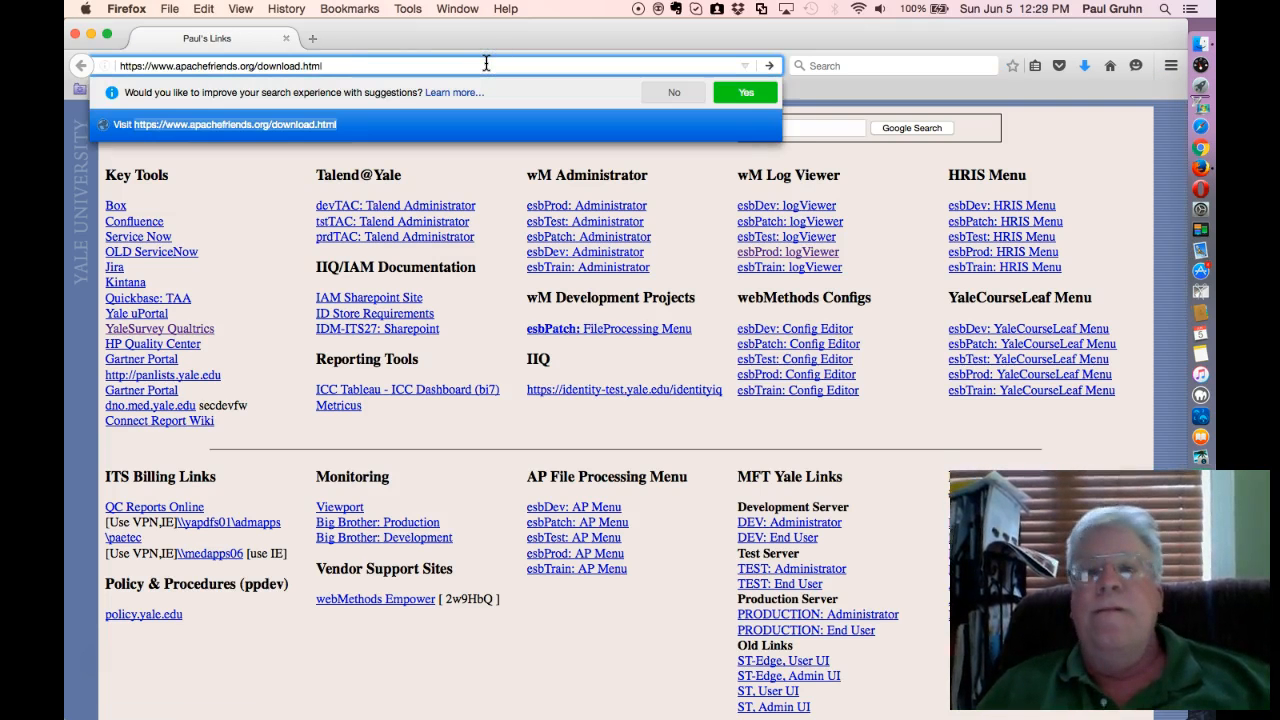
key(Return)
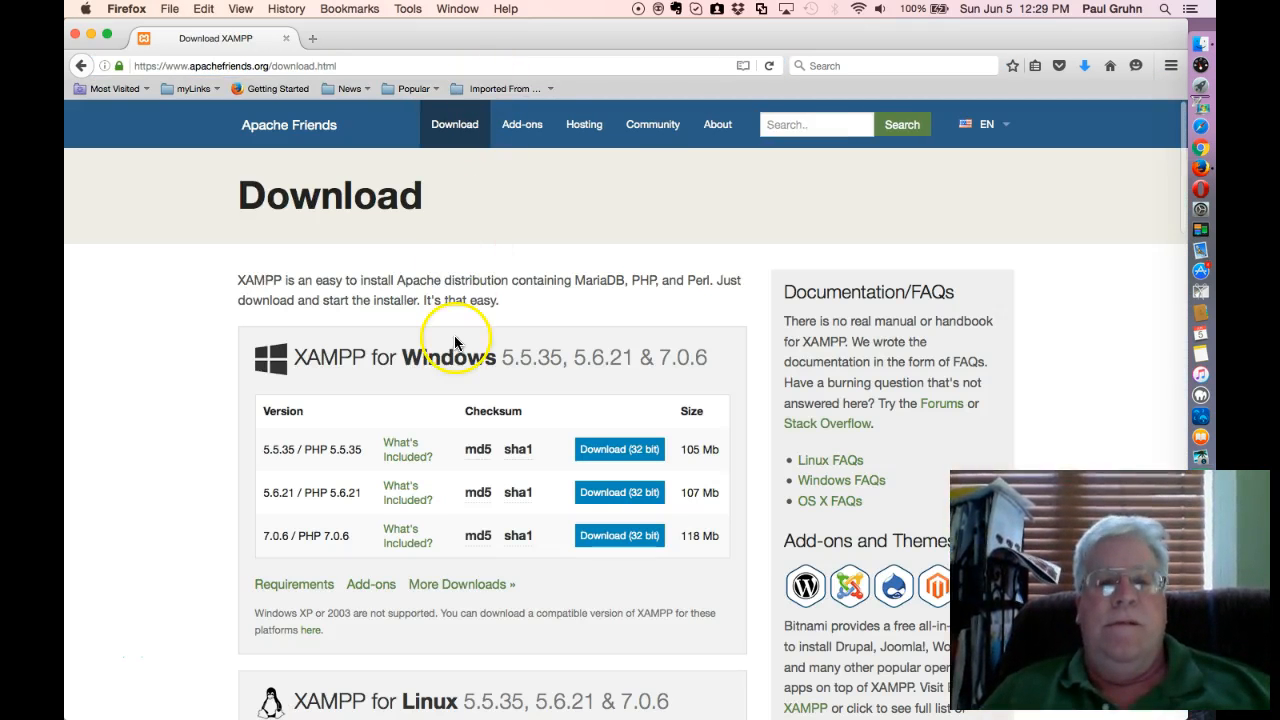
Step: Download the 64-bit XAMPP for OS X installer, version 5.6.21 / PHP 5.6.21, choosing to open it with DiskImageMounter
scroll(387, 375, down, 5)
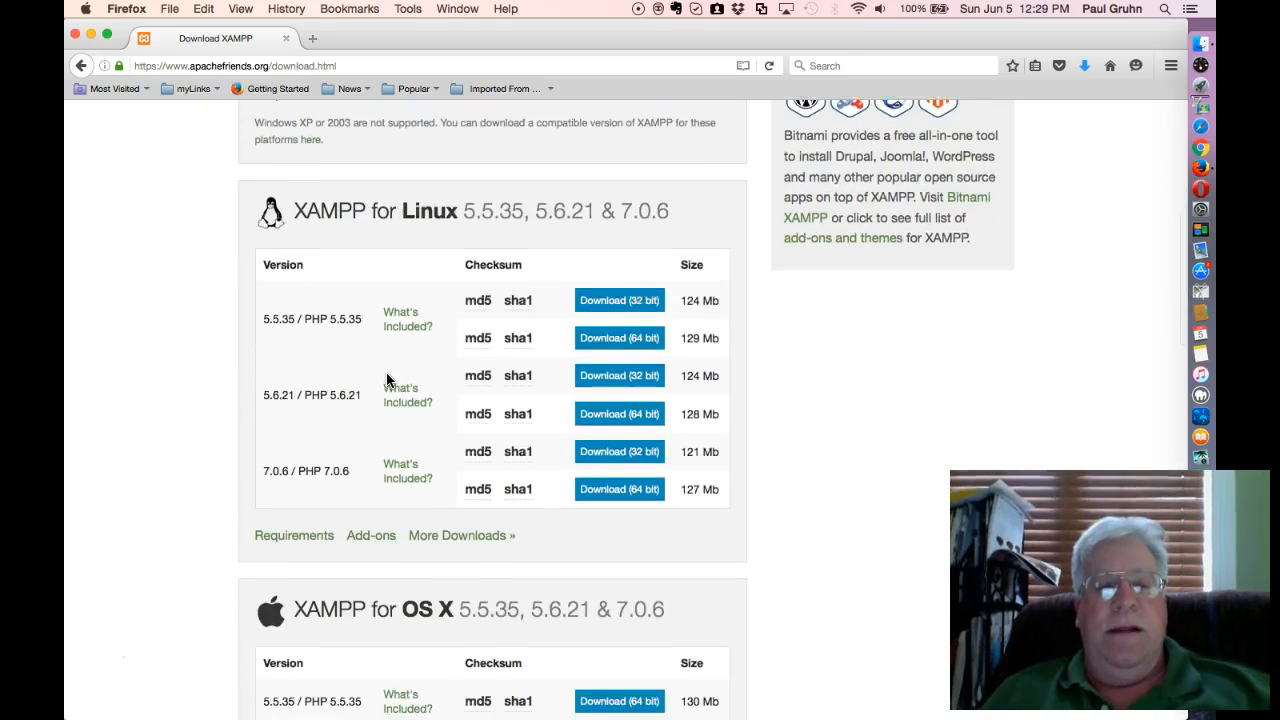
scroll(387, 375, down, 3)
click(322, 378)
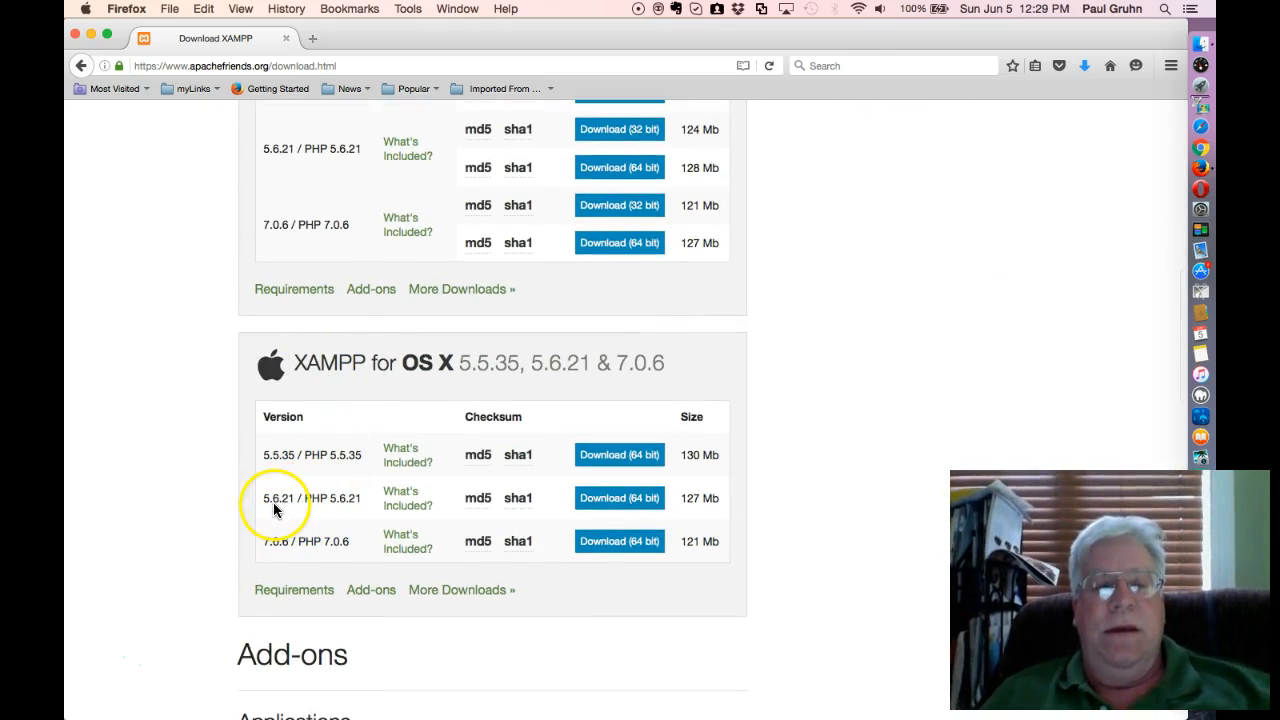
click(628, 508)
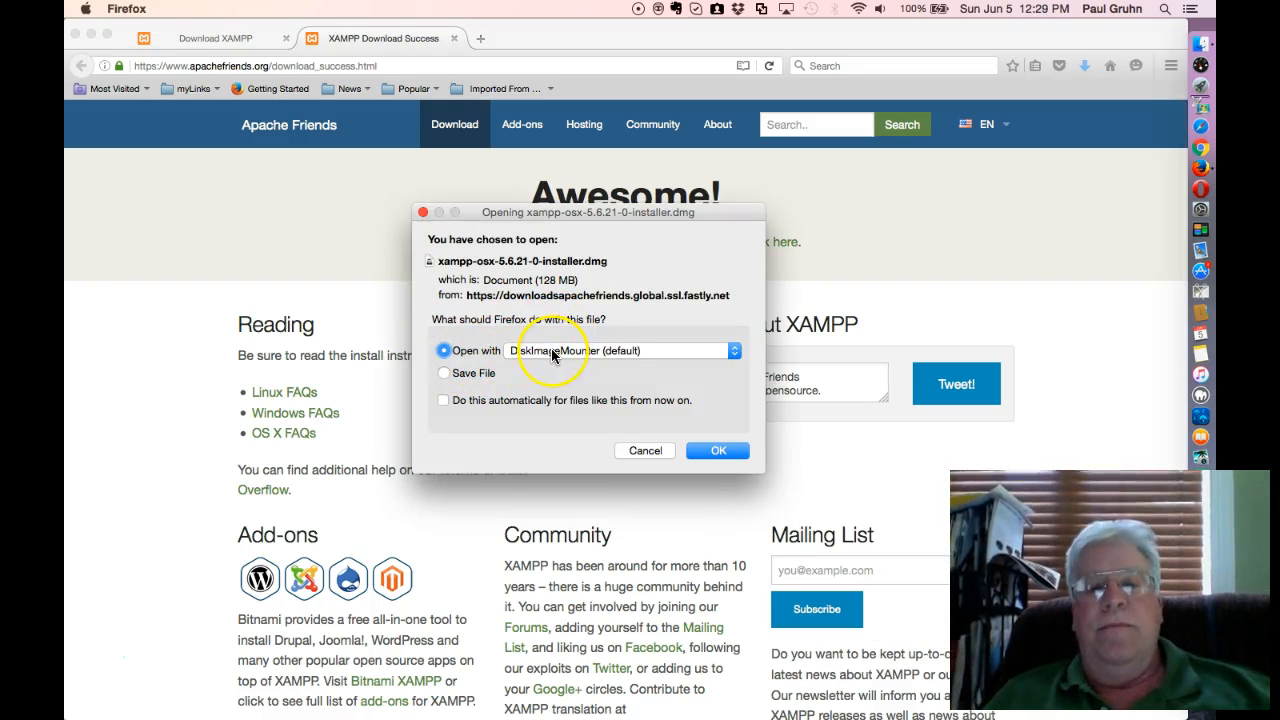
click(722, 452)
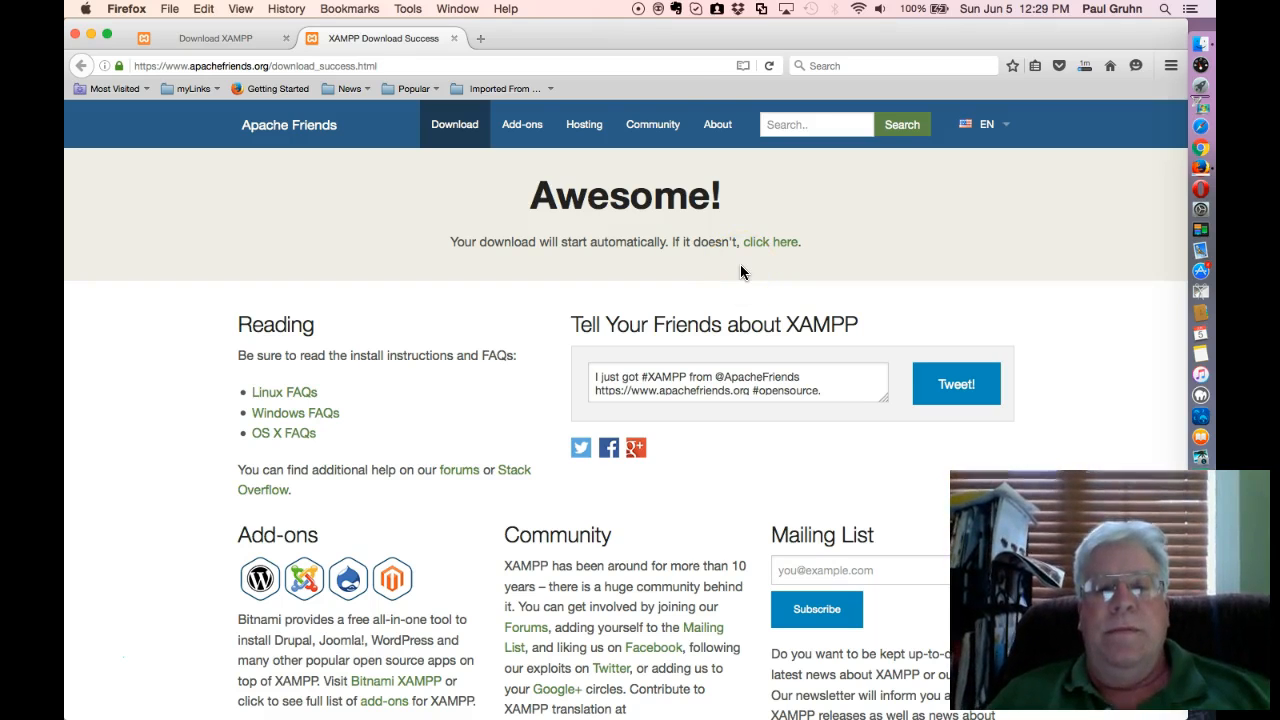
click(665, 72)
drag(614, 36, 541, 58)
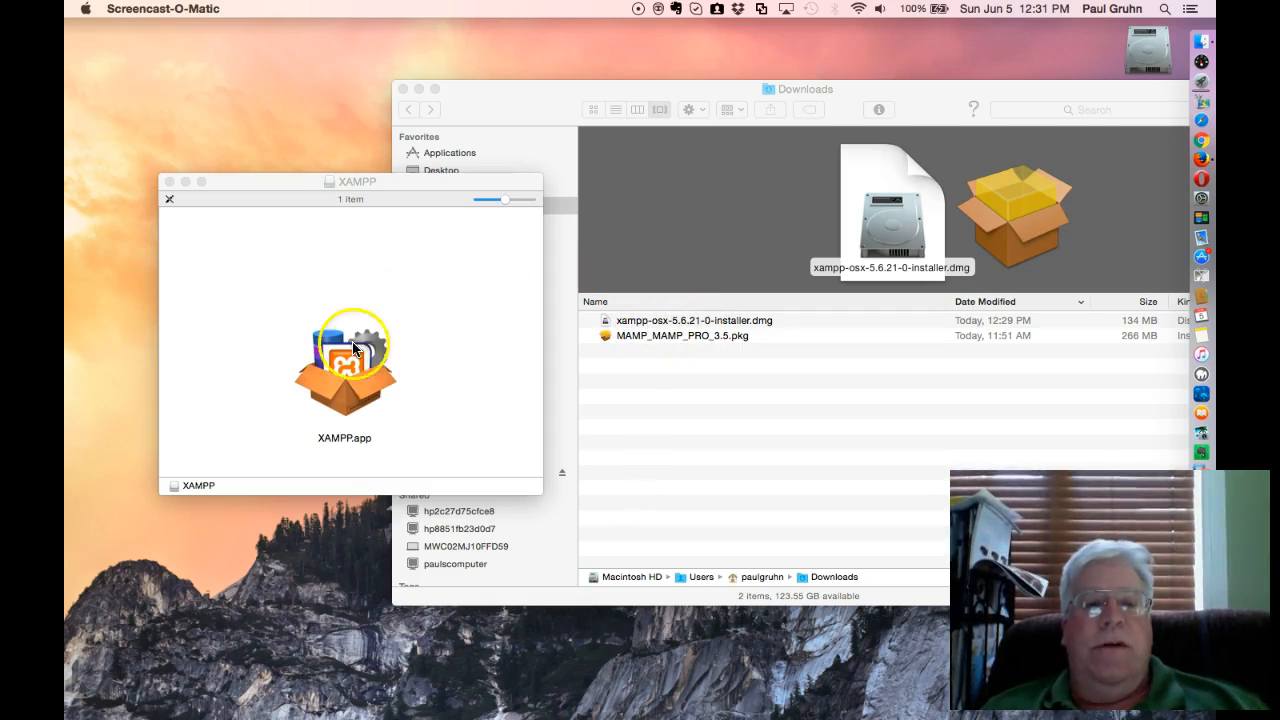
Step: Launch XAMPP.app from the mounted disk image with its opening warnings turned off, and authorize it with the account password
double_click(345, 384)
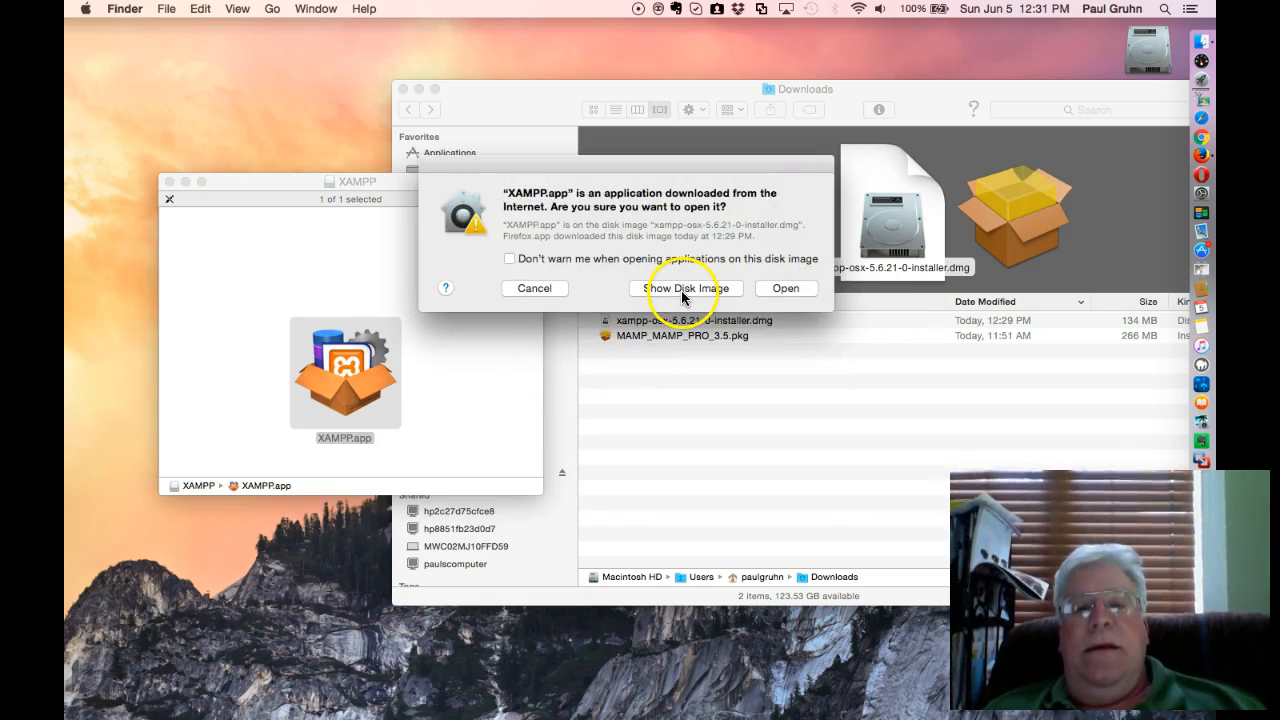
click(512, 259)
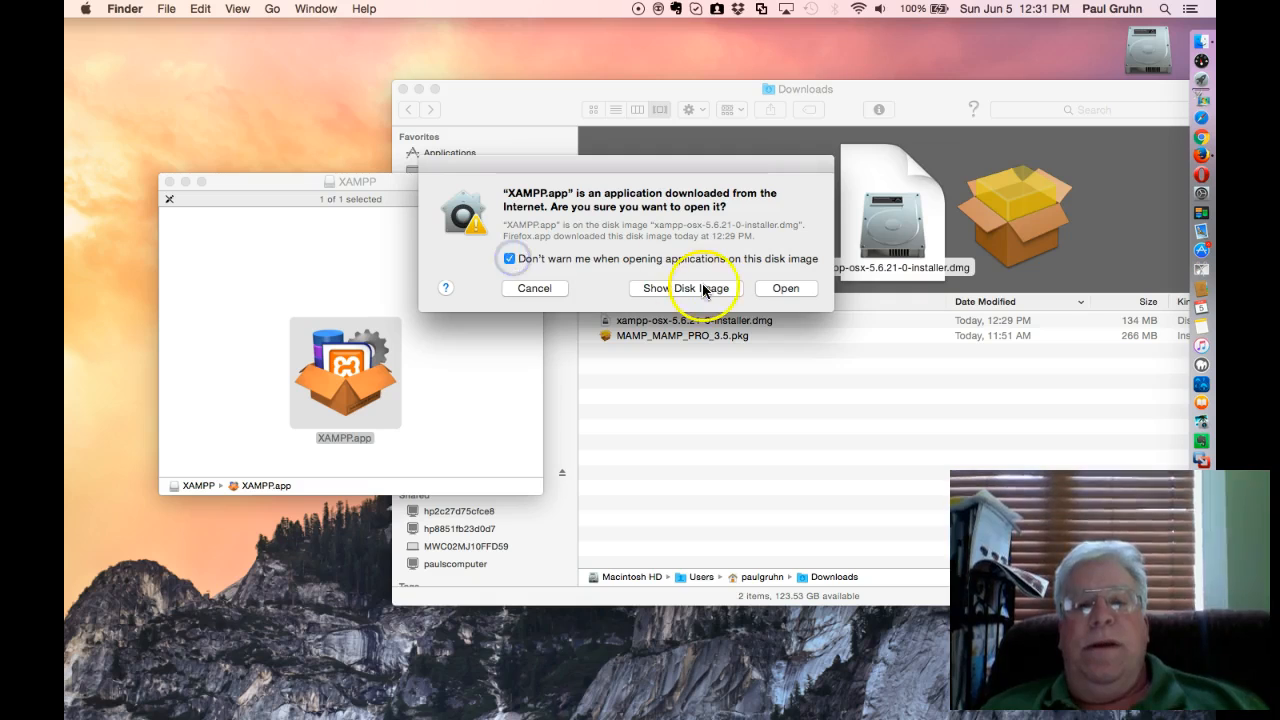
click(785, 288)
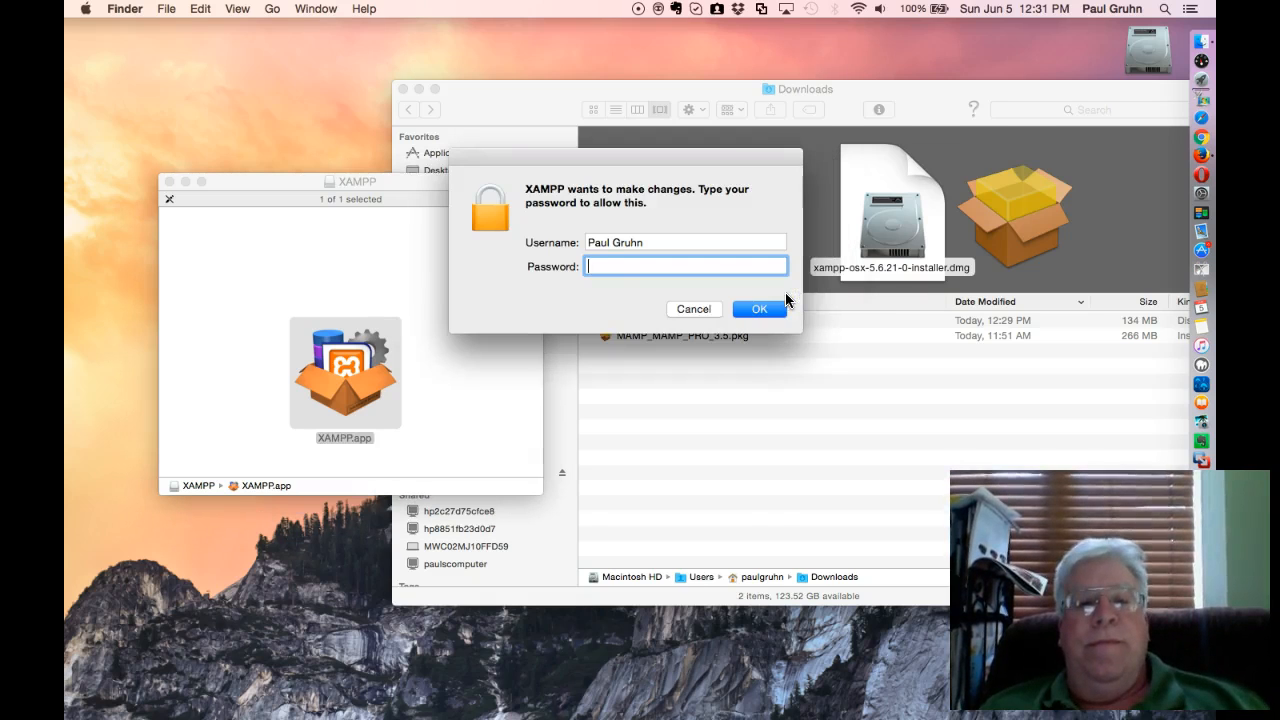
text(•••••••)
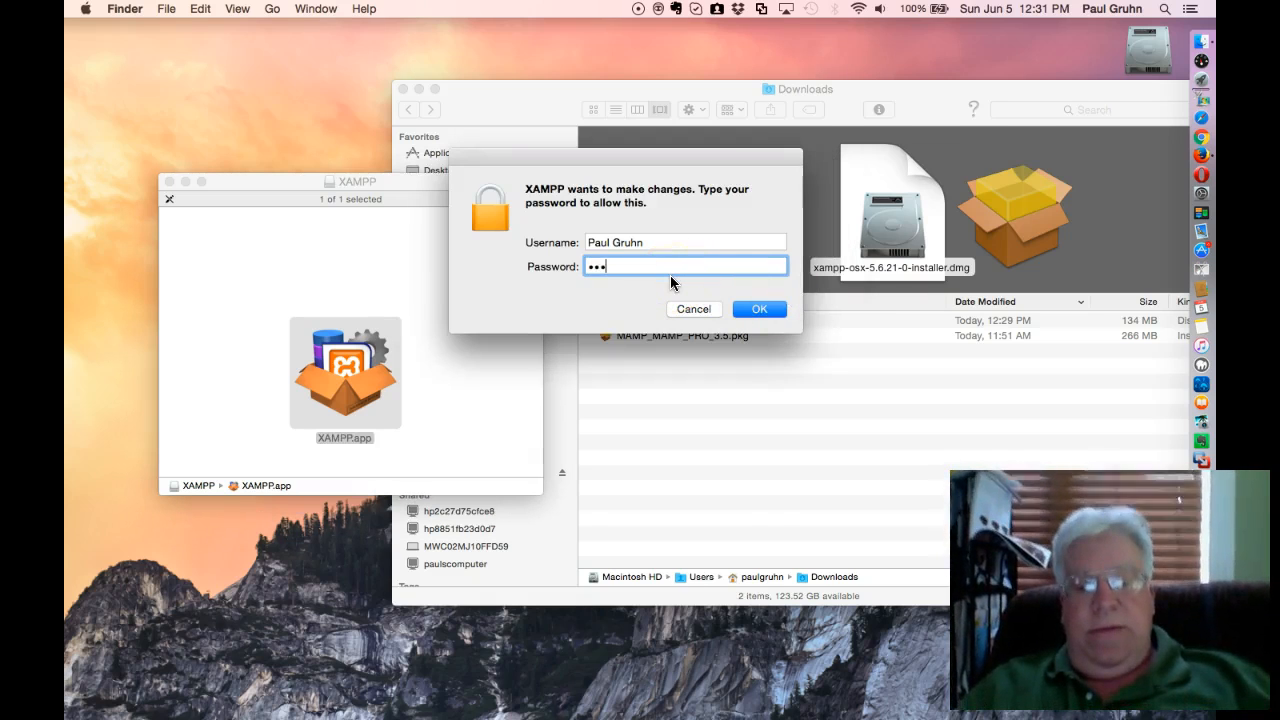
text(•••)
key(Return)
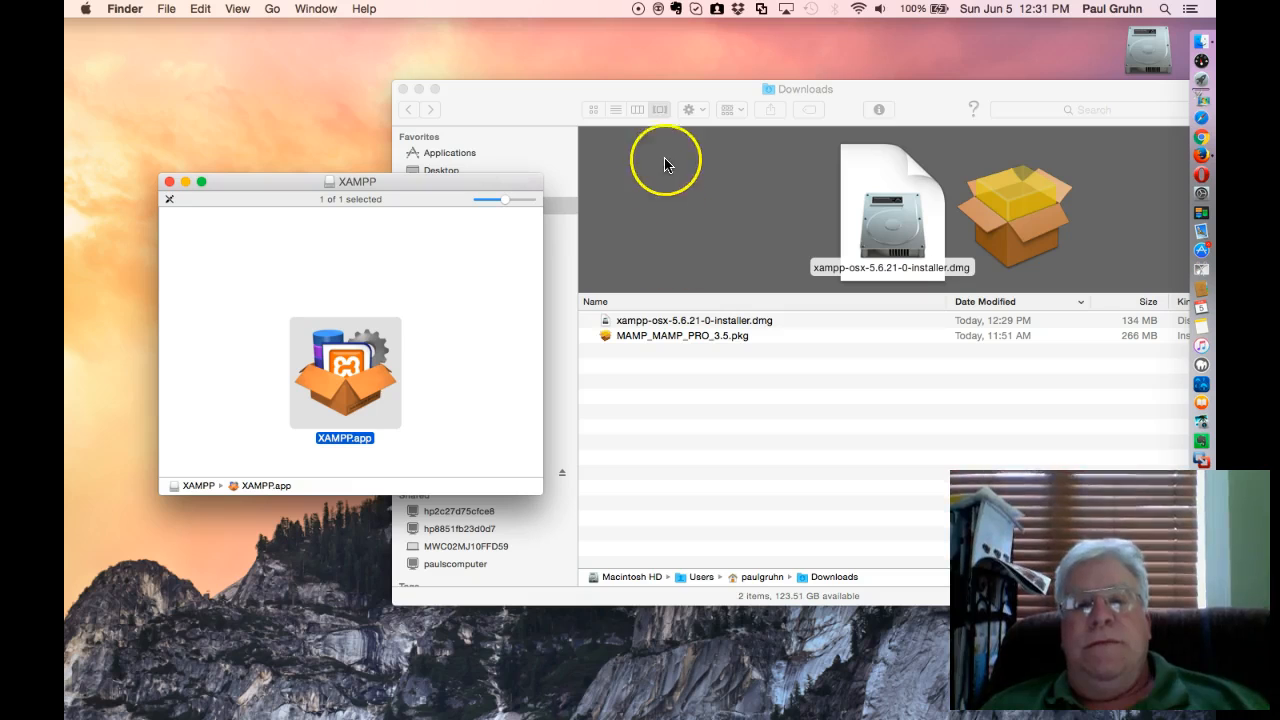
Step: Move the Downloads window out of the way and bring the XAMPP disk image window to the front
click(575, 88)
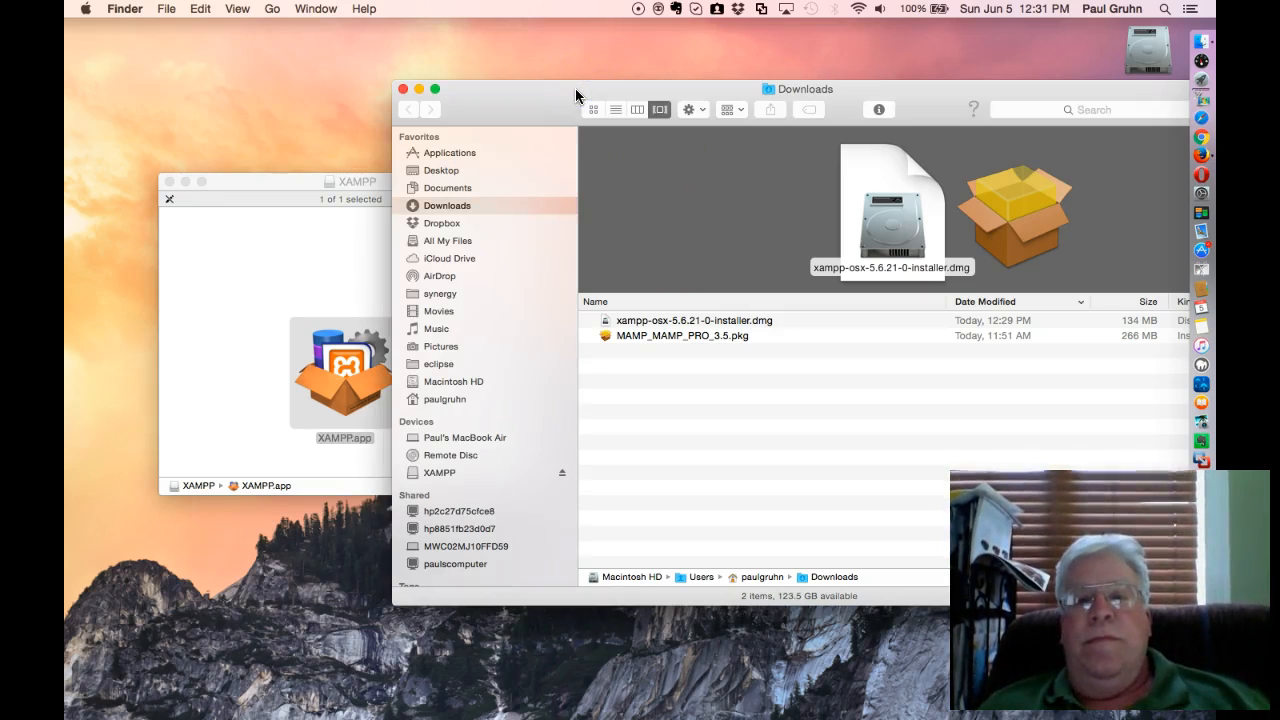
drag(575, 88, 421, 320)
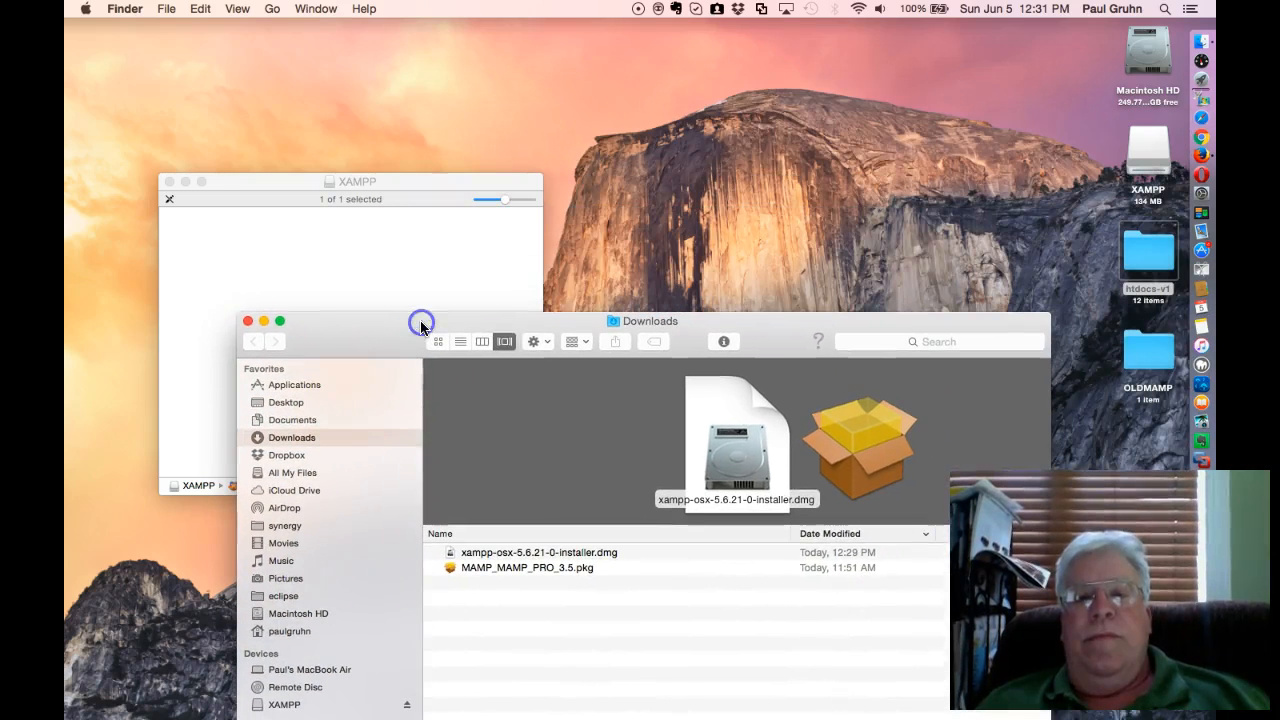
click(297, 181)
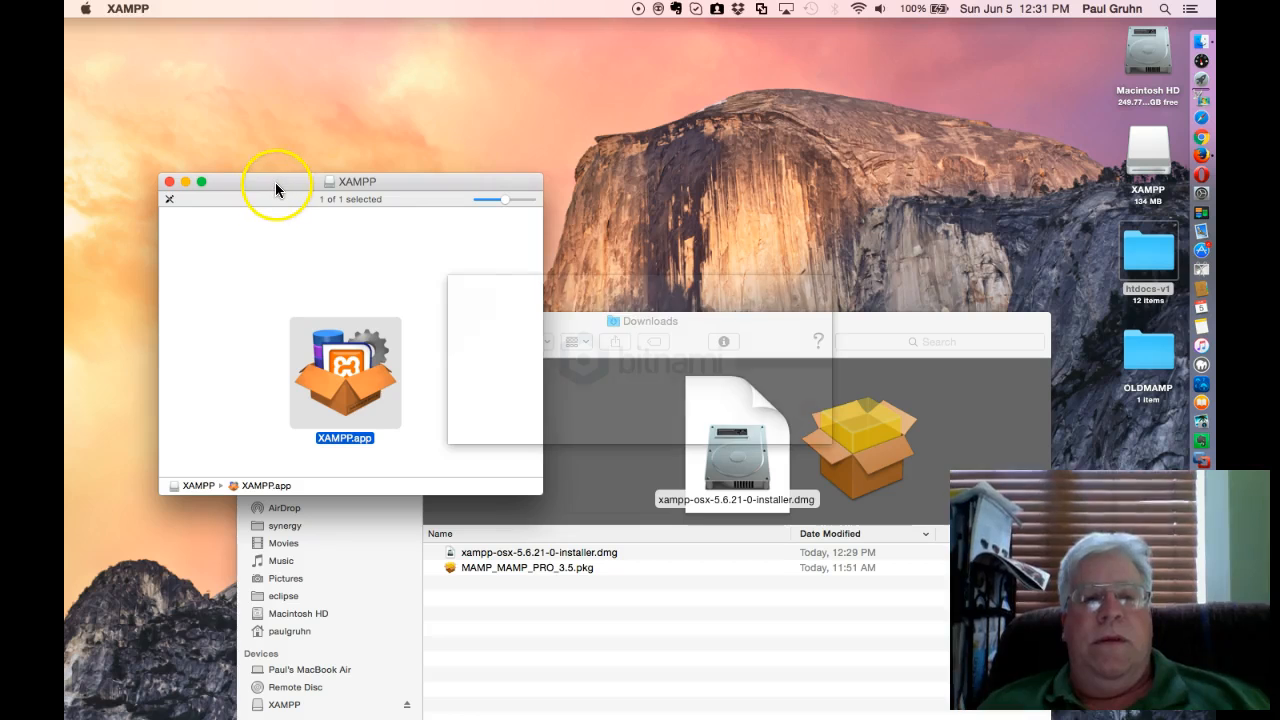
Step: Advance the XAMPP setup wizard to the ready-to-install stage, accepting /Applications/XAMPP and leaving the Bitnami information option enabled
click(445, 256)
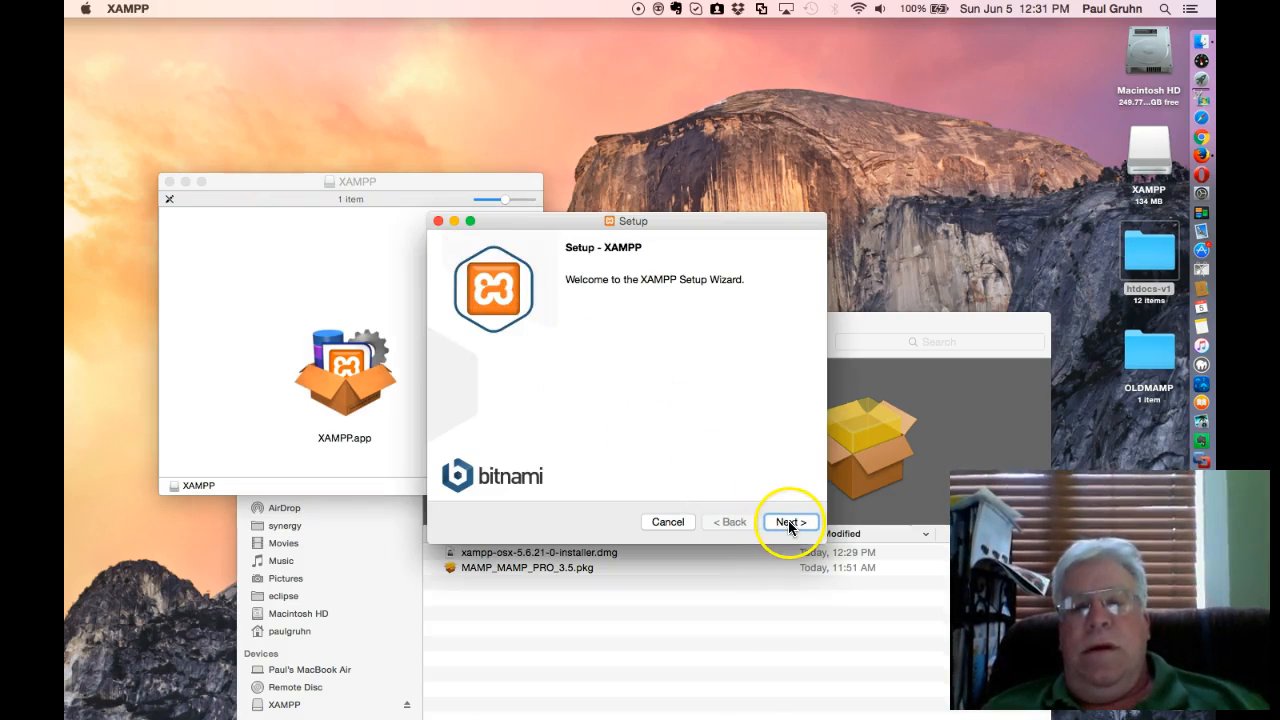
click(789, 523)
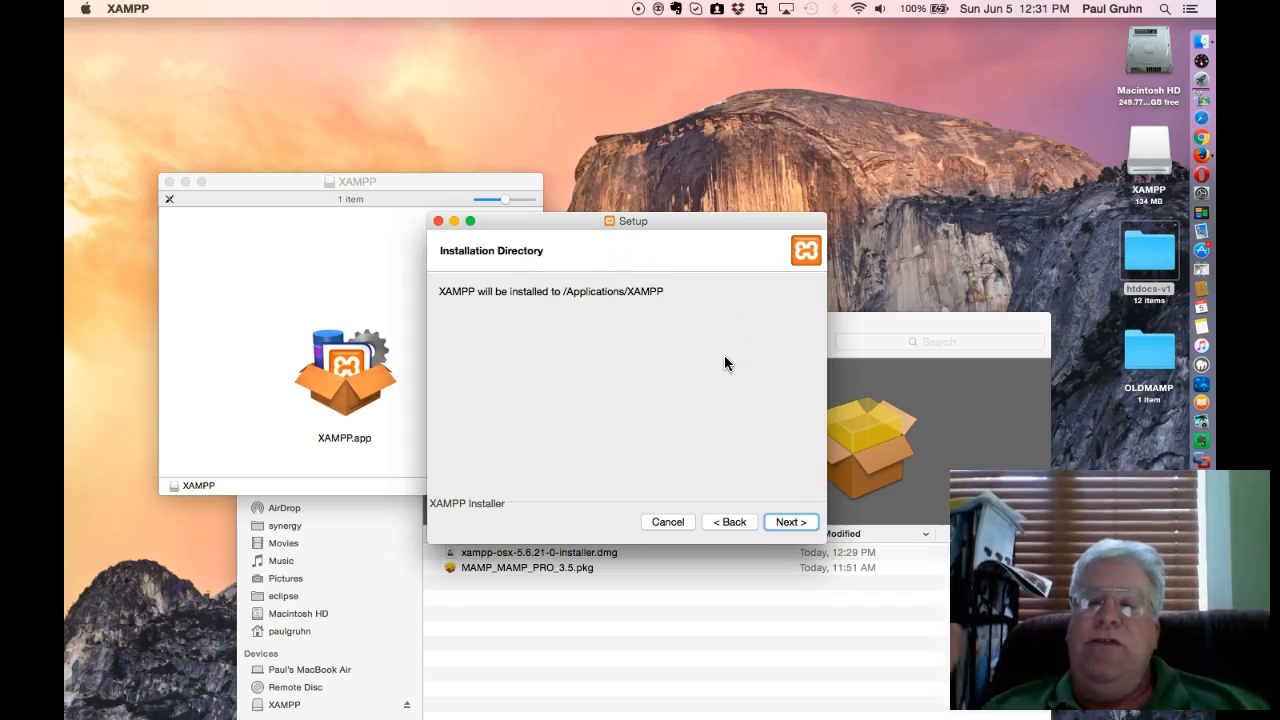
click(787, 520)
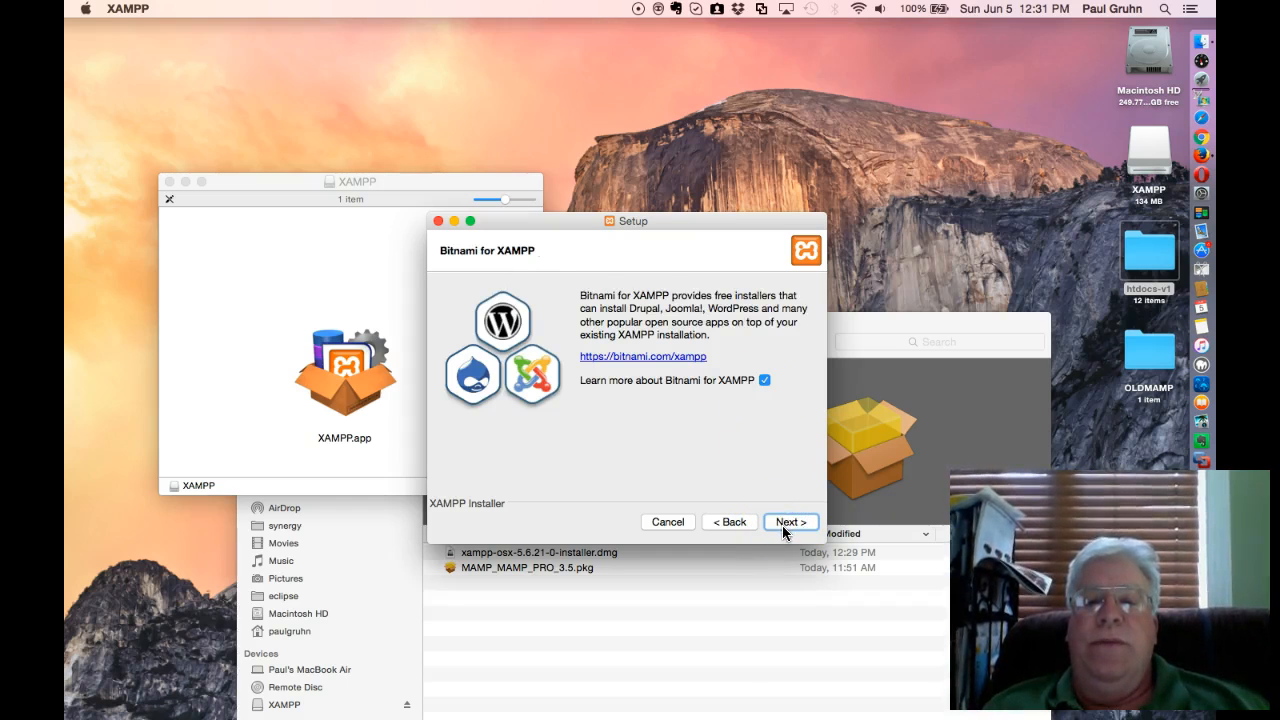
click(786, 524)
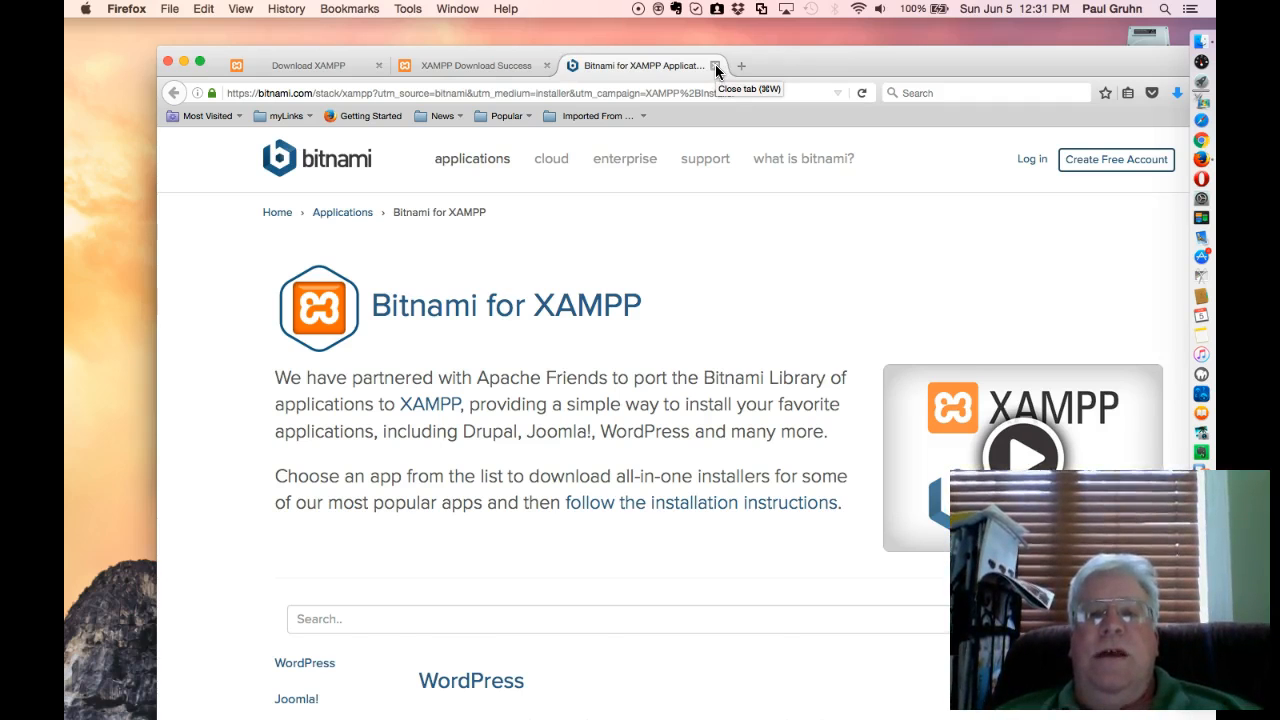
Step: Close the Bitnami for XAMPP page and minimize the Firefox window to get back to the installer
click(715, 65)
drag(715, 64, 660, 261)
drag(115, 268, 136, 262)
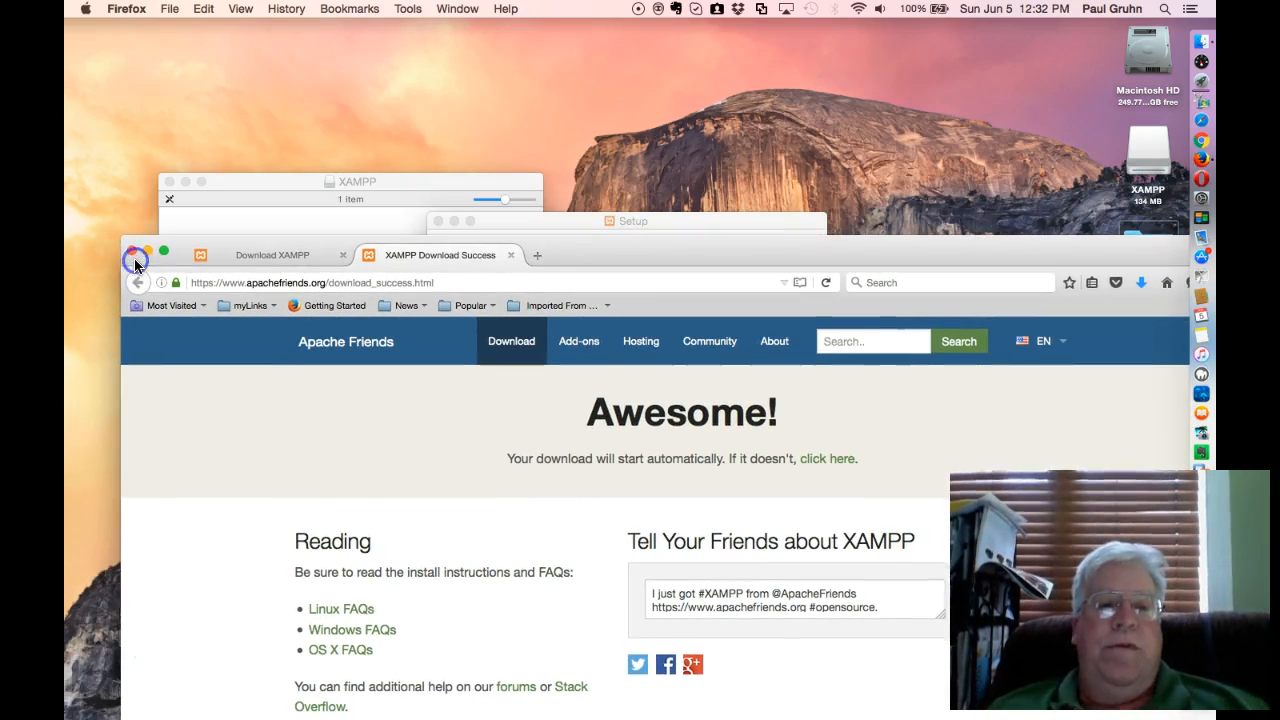
click(150, 252)
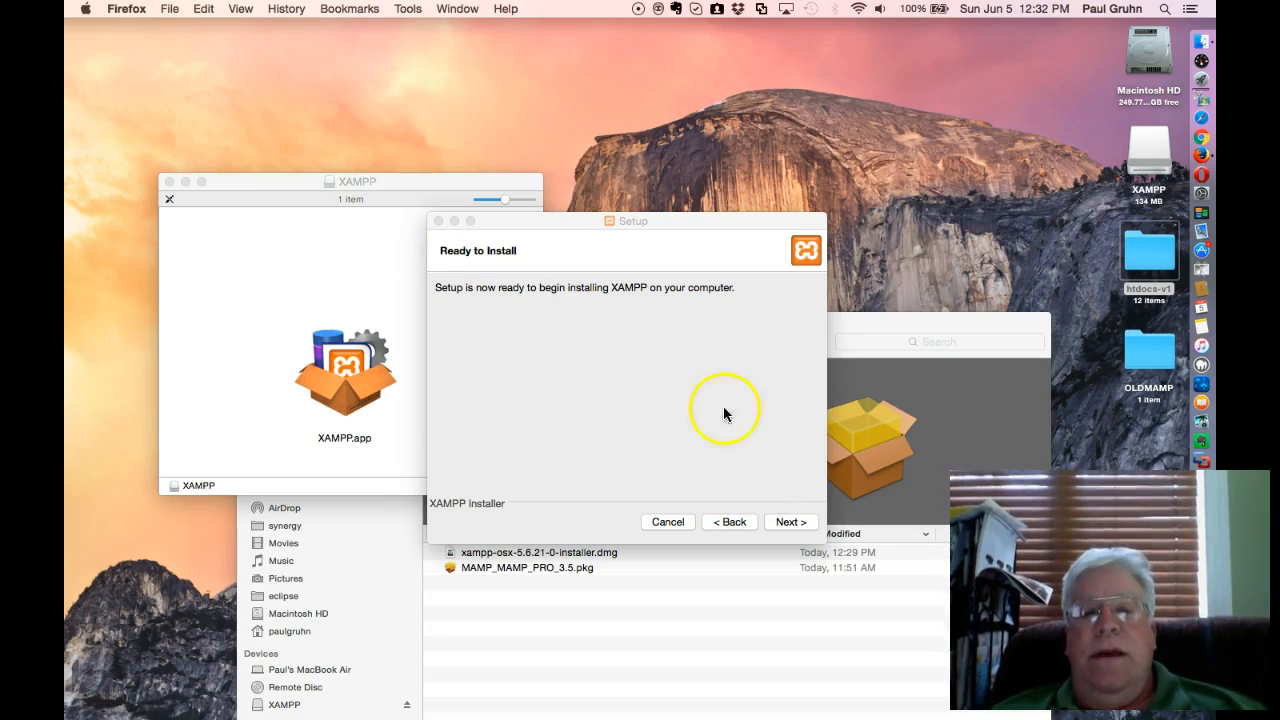
Step: Run the XAMPP installation and finish the setup wizard
click(787, 521)
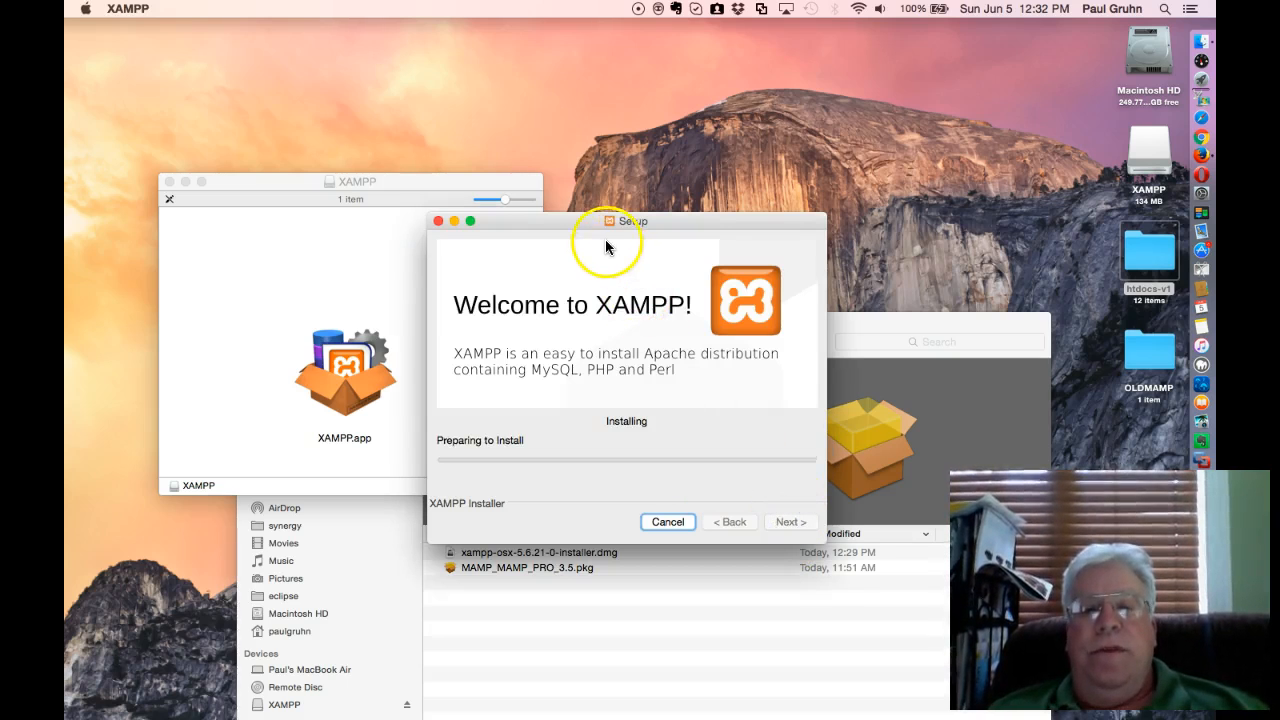
drag(561, 220, 676, 80)
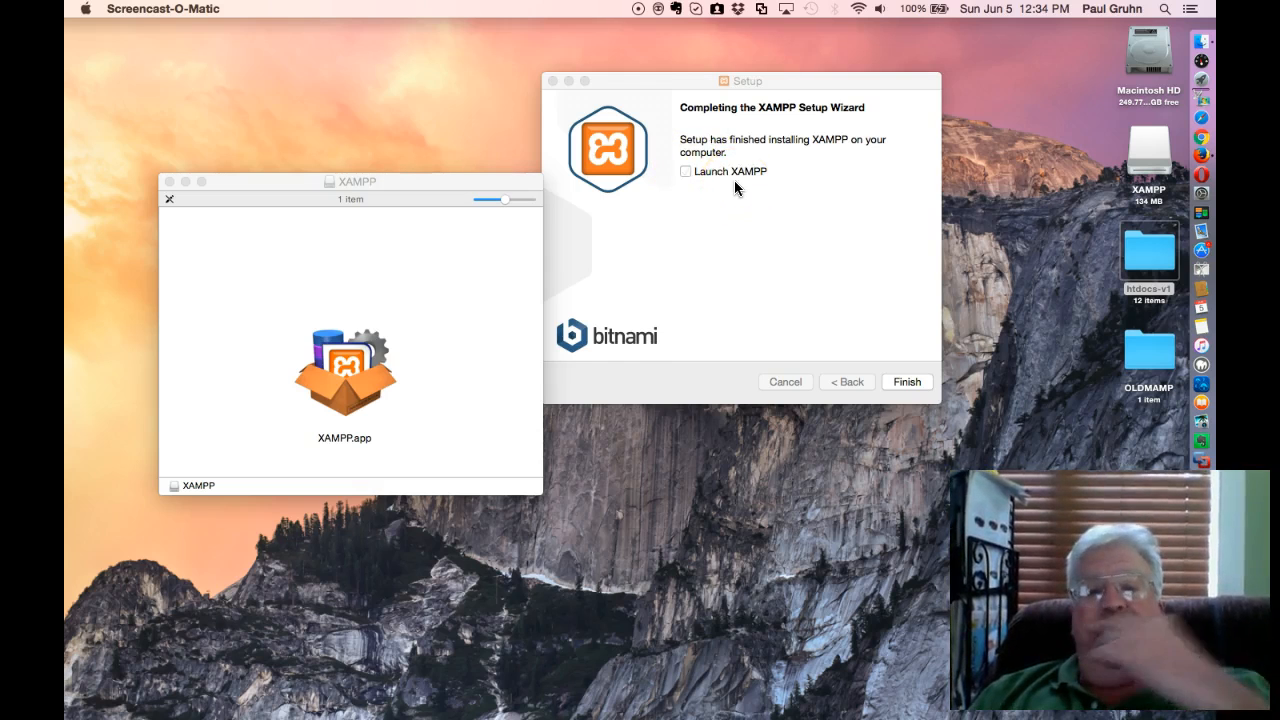
click(907, 383)
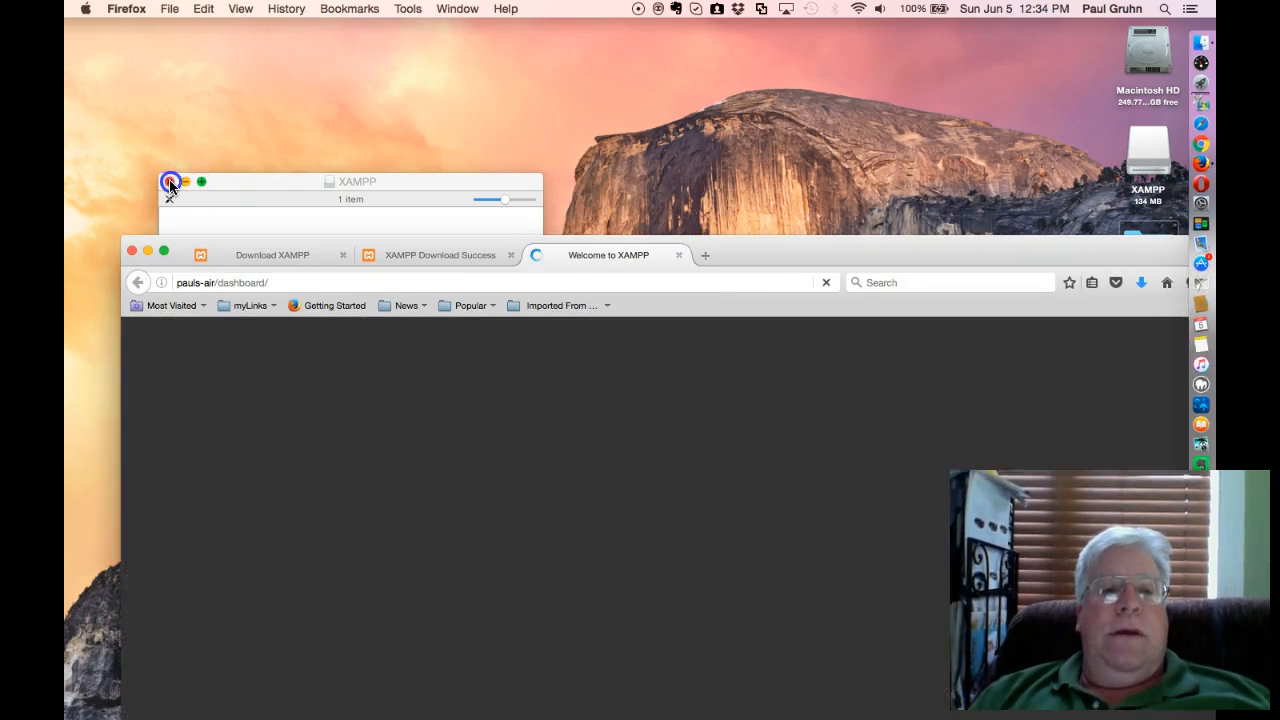
Step: Close the XAMPP disk image window and quit the XAMPP 5.6.21-0 application manager
click(170, 182)
drag(772, 262, 730, 372)
click(713, 188)
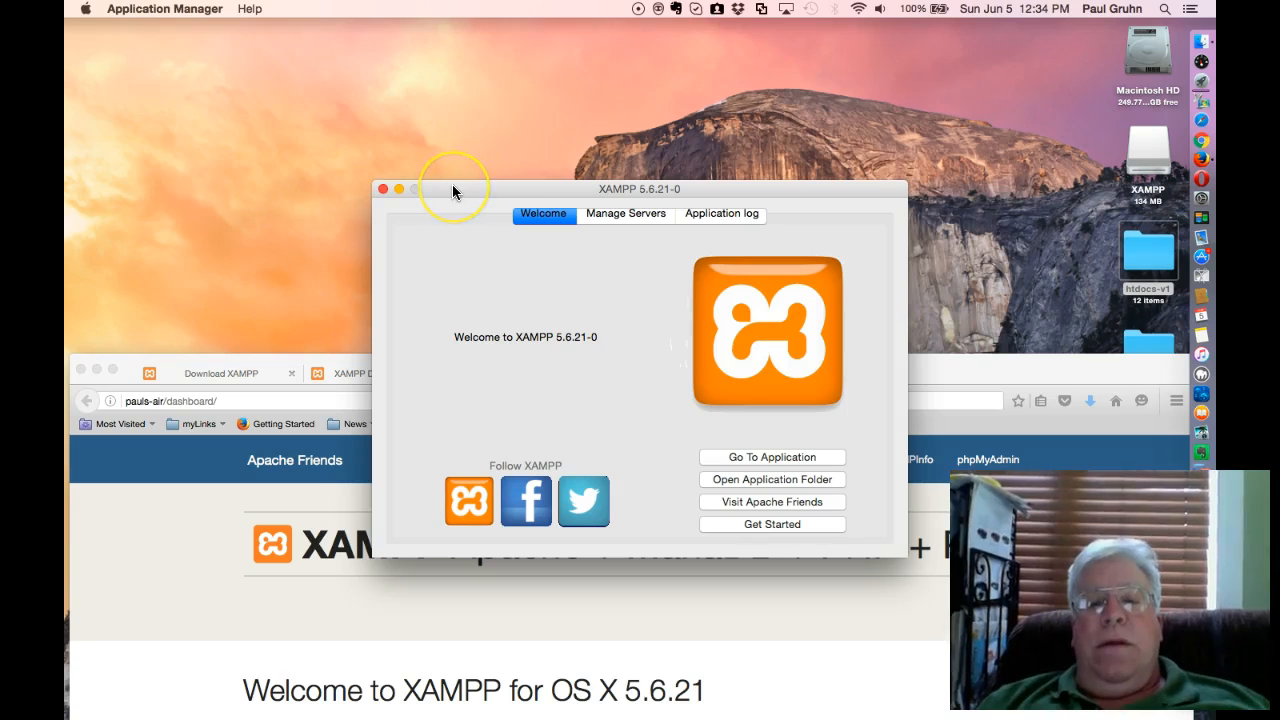
click(381, 190)
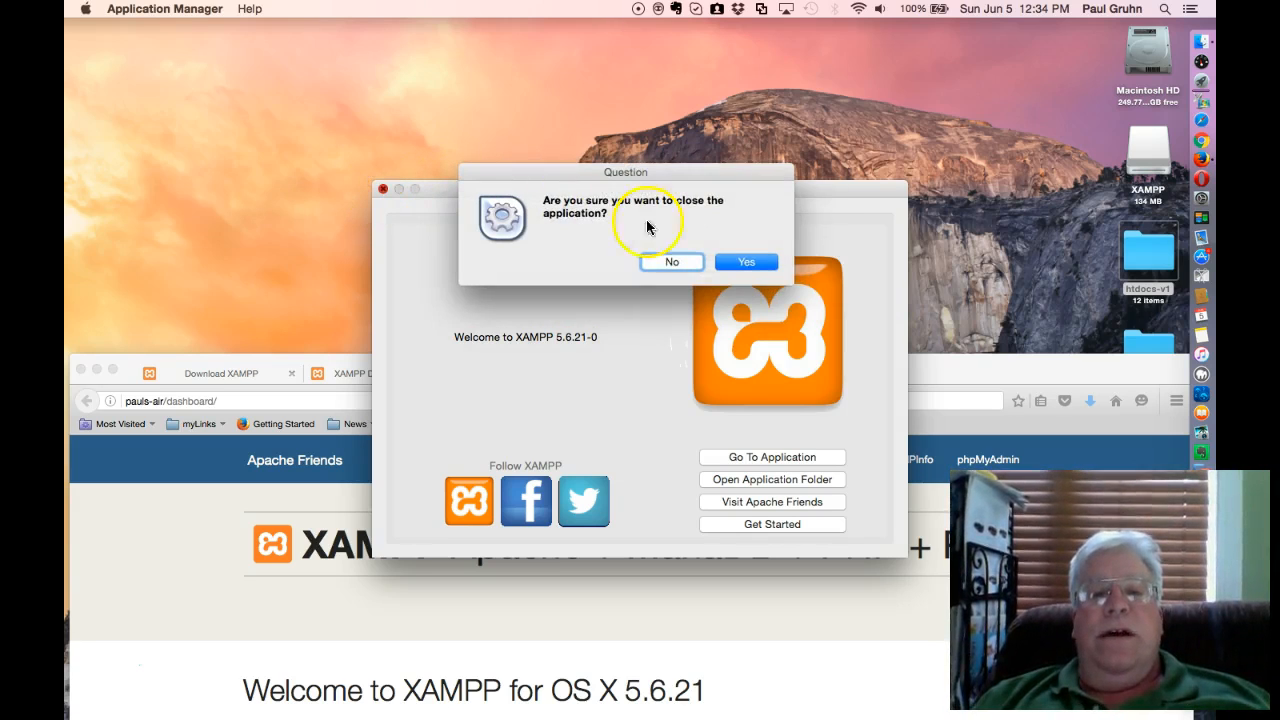
click(739, 262)
Step: Eject the XAMPP disk image from the desktop and reposition the Firefox window showing the XAMPP dashboard
drag(1094, 371, 952, 352)
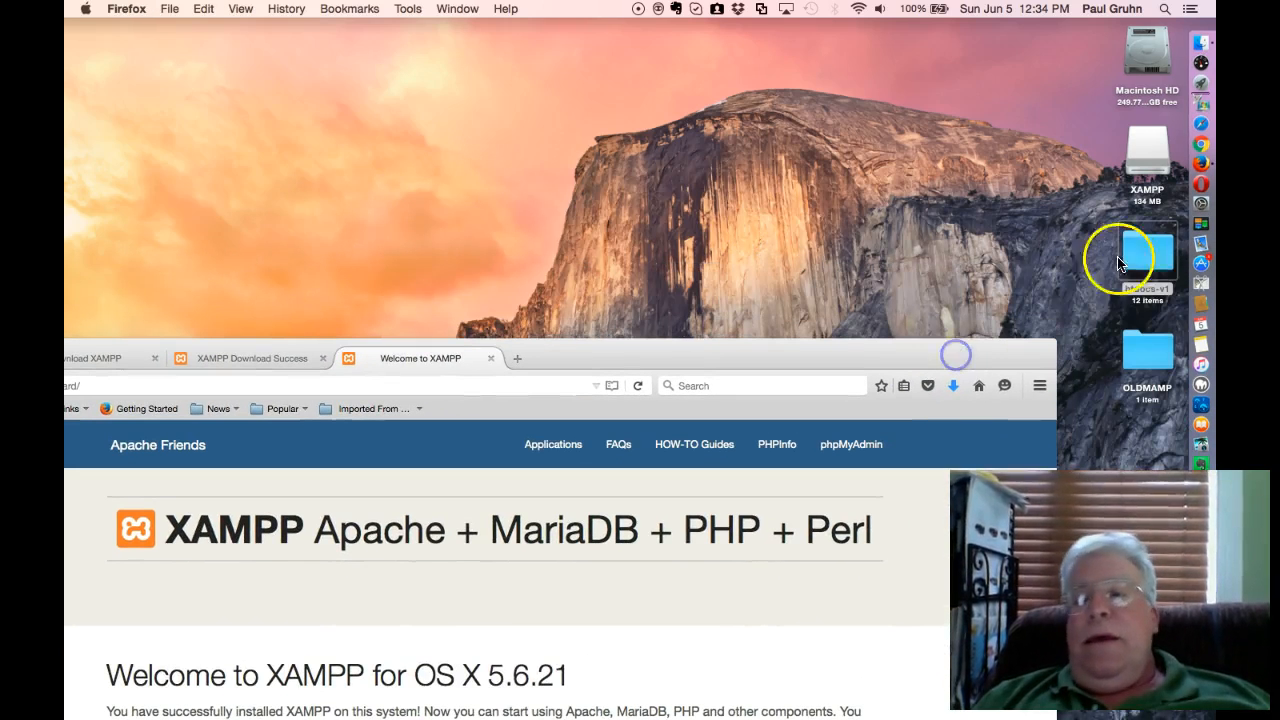
click(1148, 170)
right_click(1148, 170)
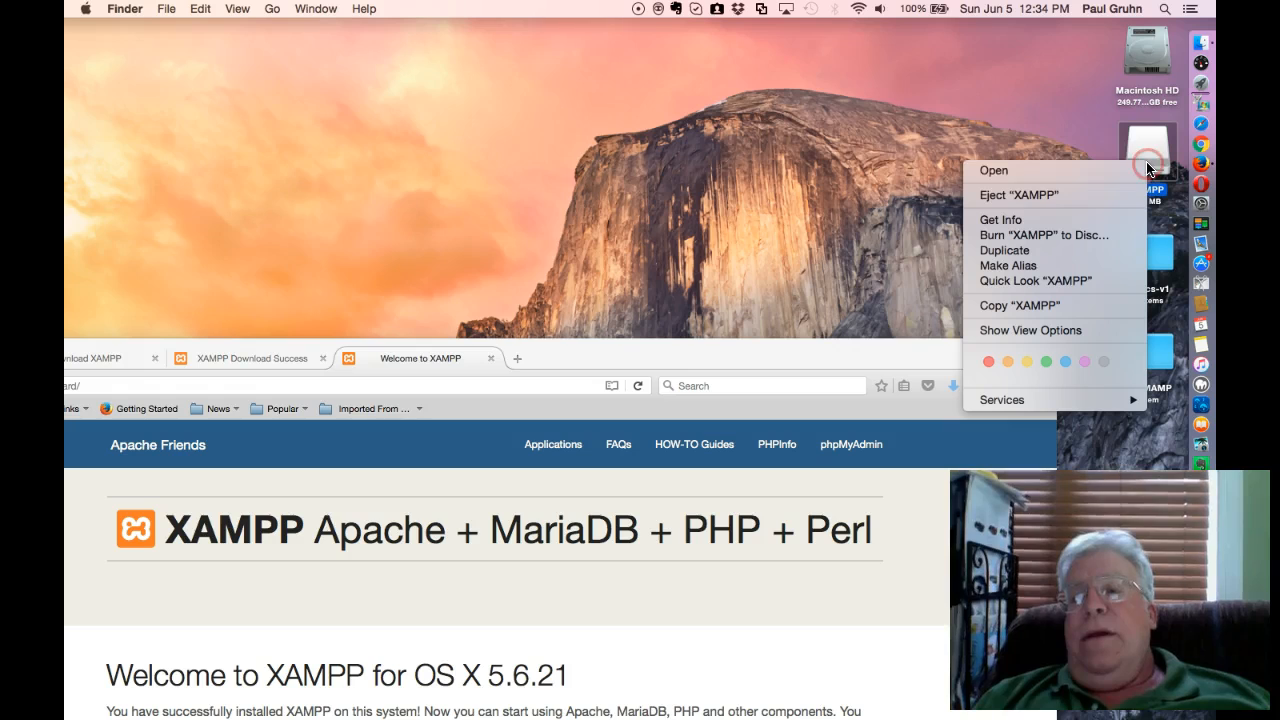
click(1062, 196)
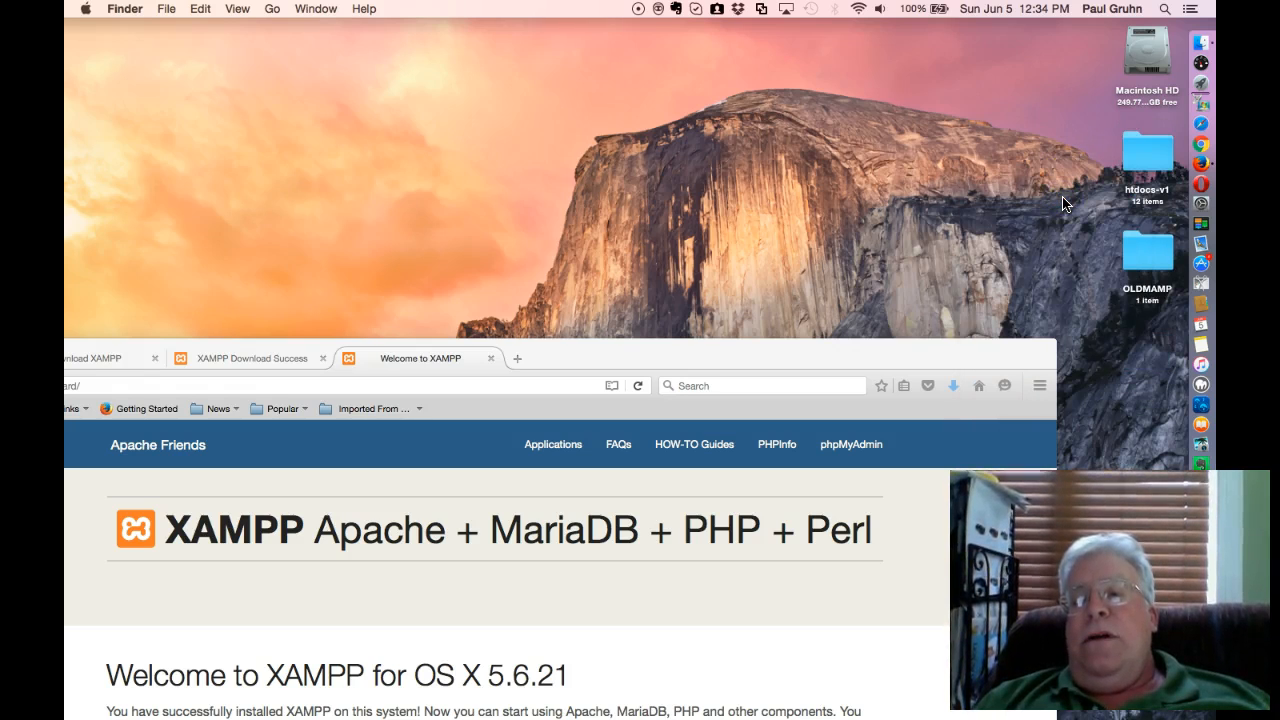
drag(852, 356, 926, 291)
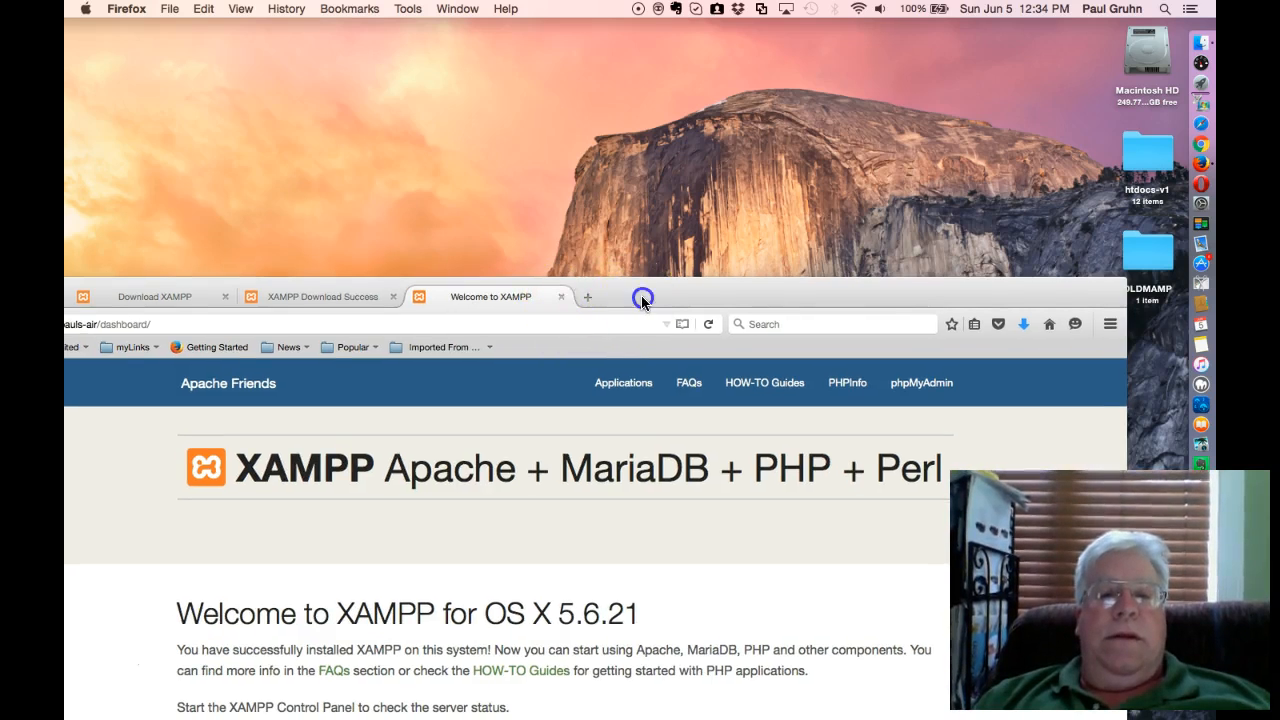
Step: Close the Welcome to XAMPP and XAMPP Download Success pages in Firefox, keeping only the Download XAMPP page open
drag(643, 294, 783, 297)
double_click(704, 292)
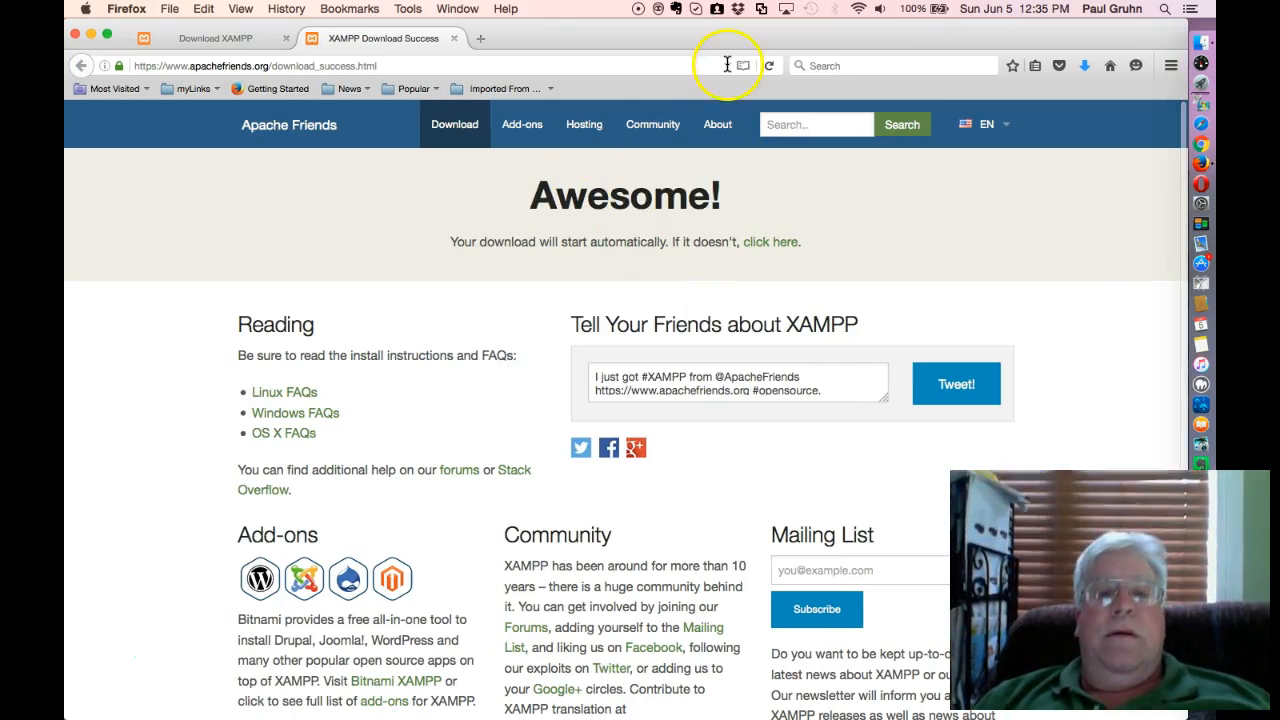
click(91, 34)
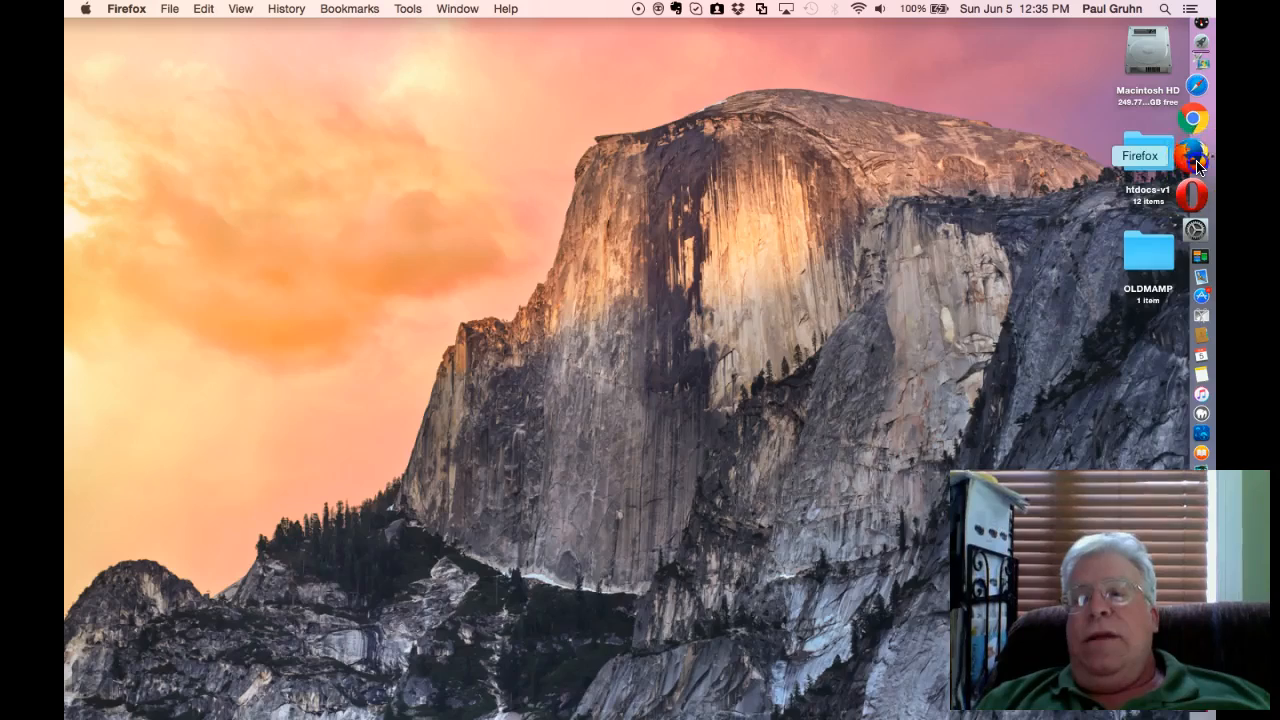
click(1198, 165)
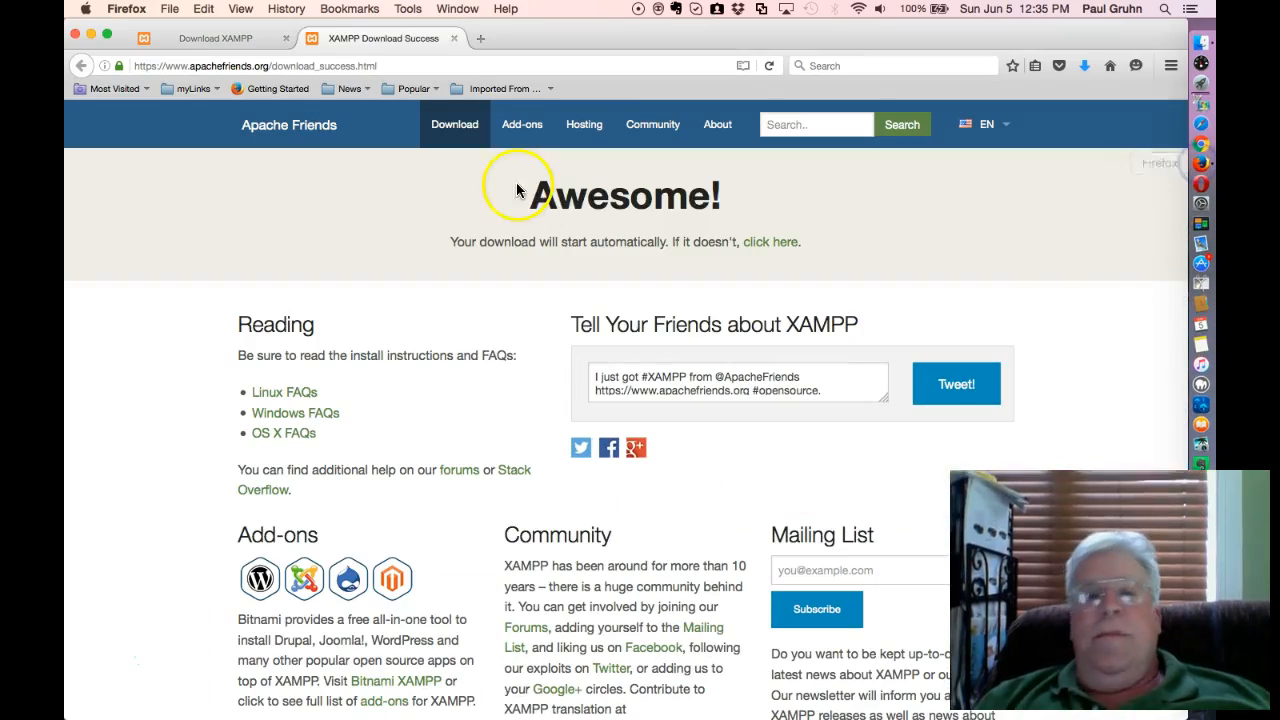
click(453, 38)
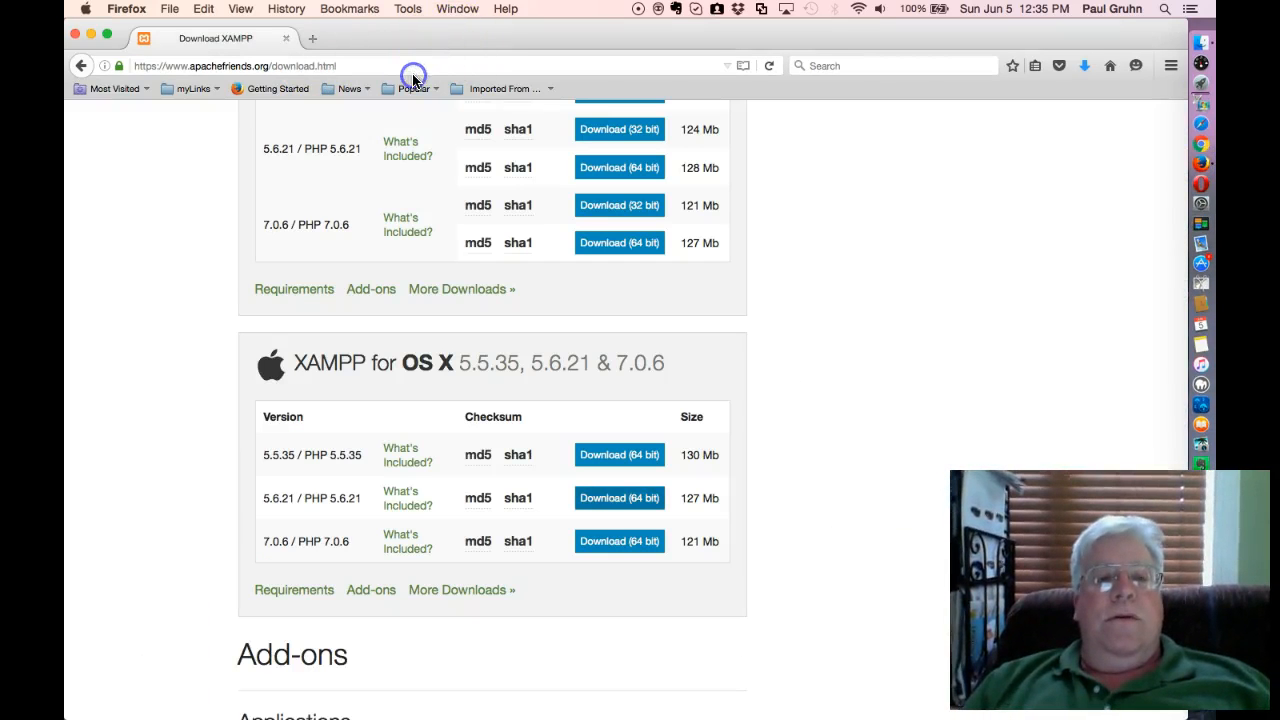
Step: Load localhost/ in the remaining Firefox page to open the XAMPP dashboard
click(368, 64)
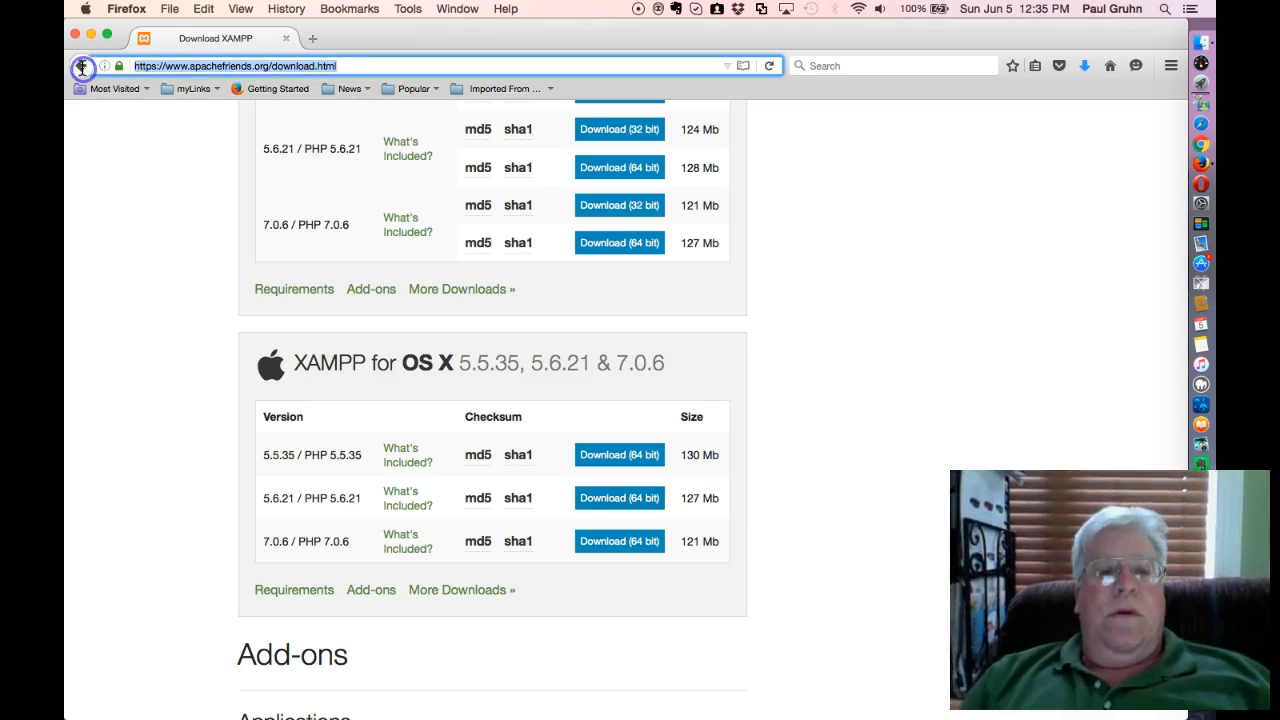
text(localhost/)
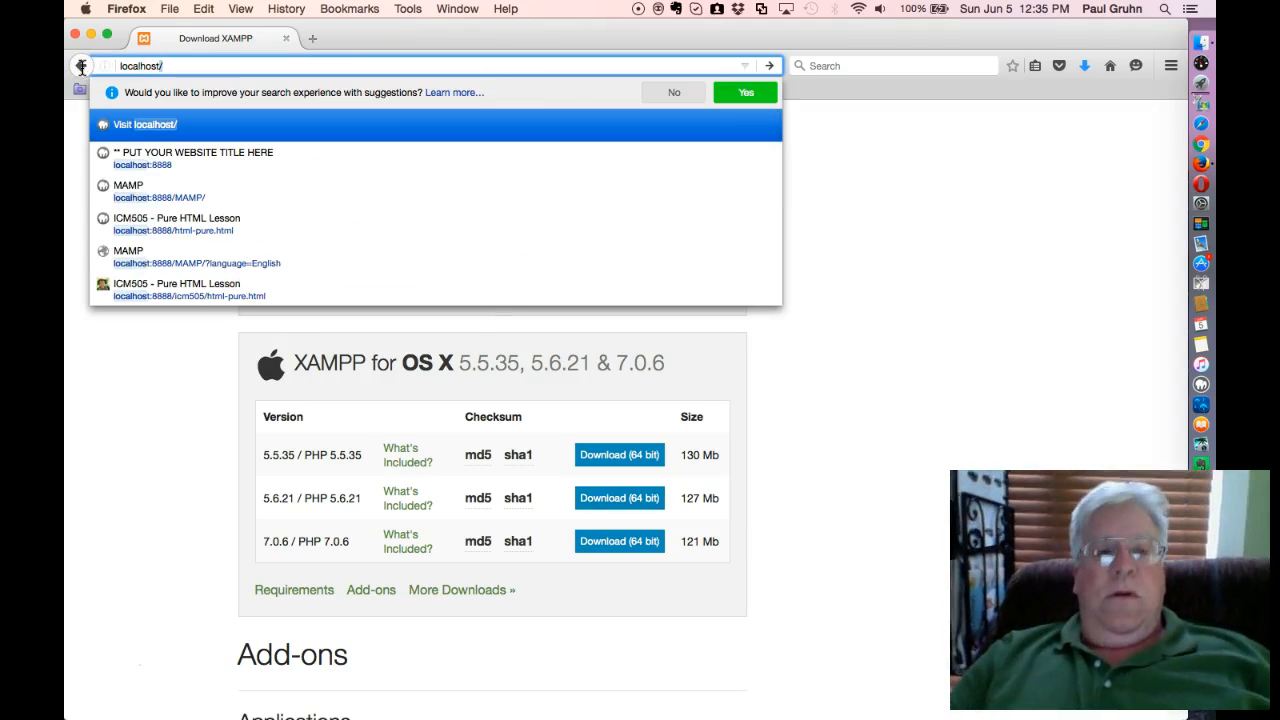
key(Return)
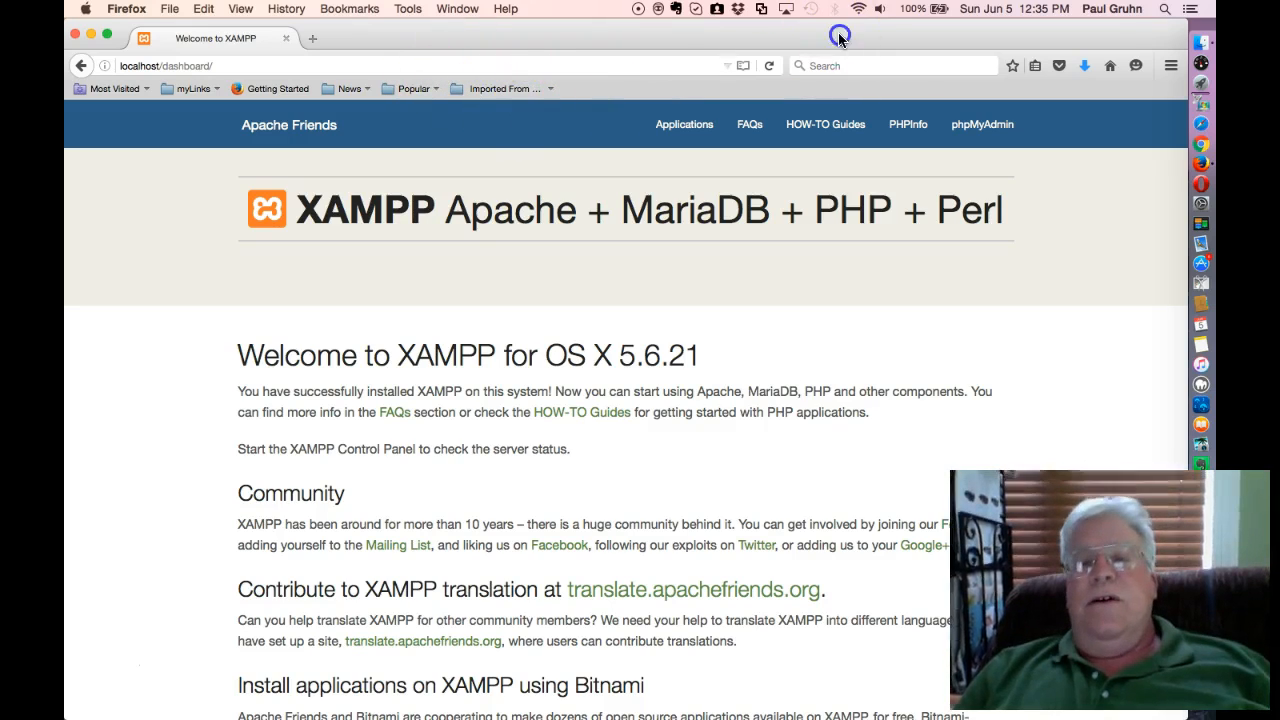
Step: Move the Firefox window aside and open the XAMPP folder within Applications in Finder
drag(843, 34, 740, 172)
click(1193, 86)
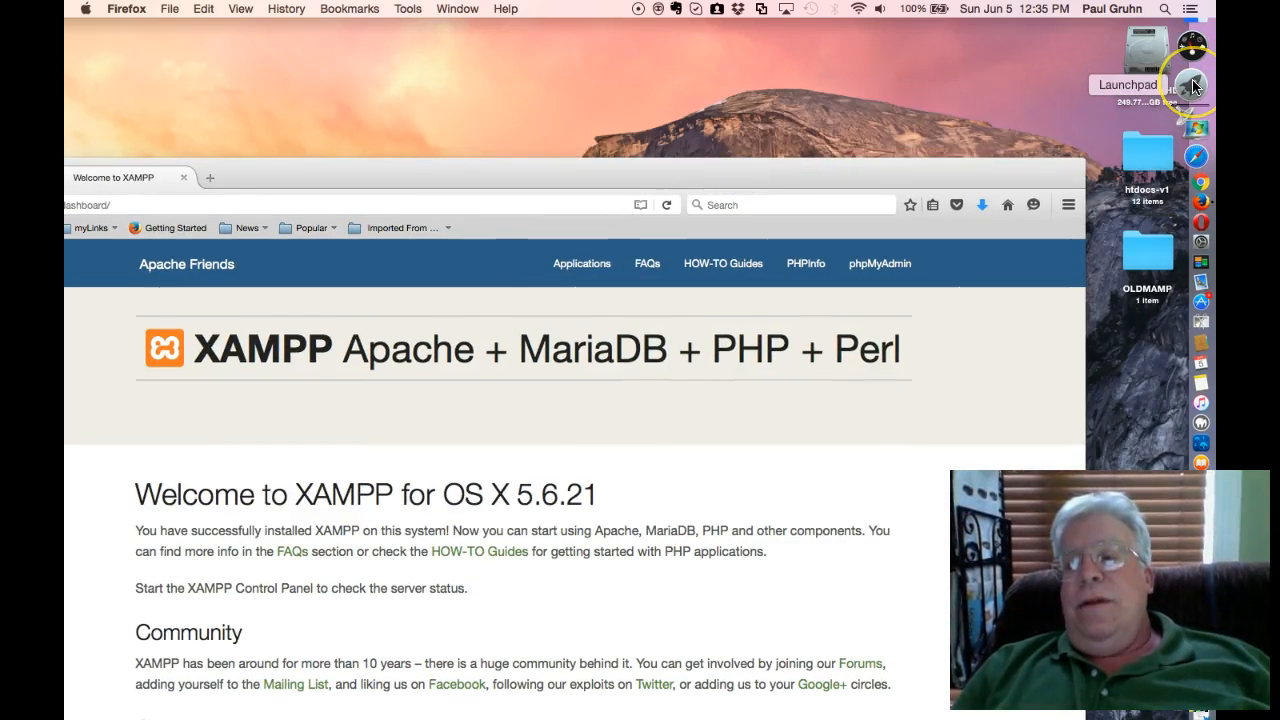
click(1192, 86)
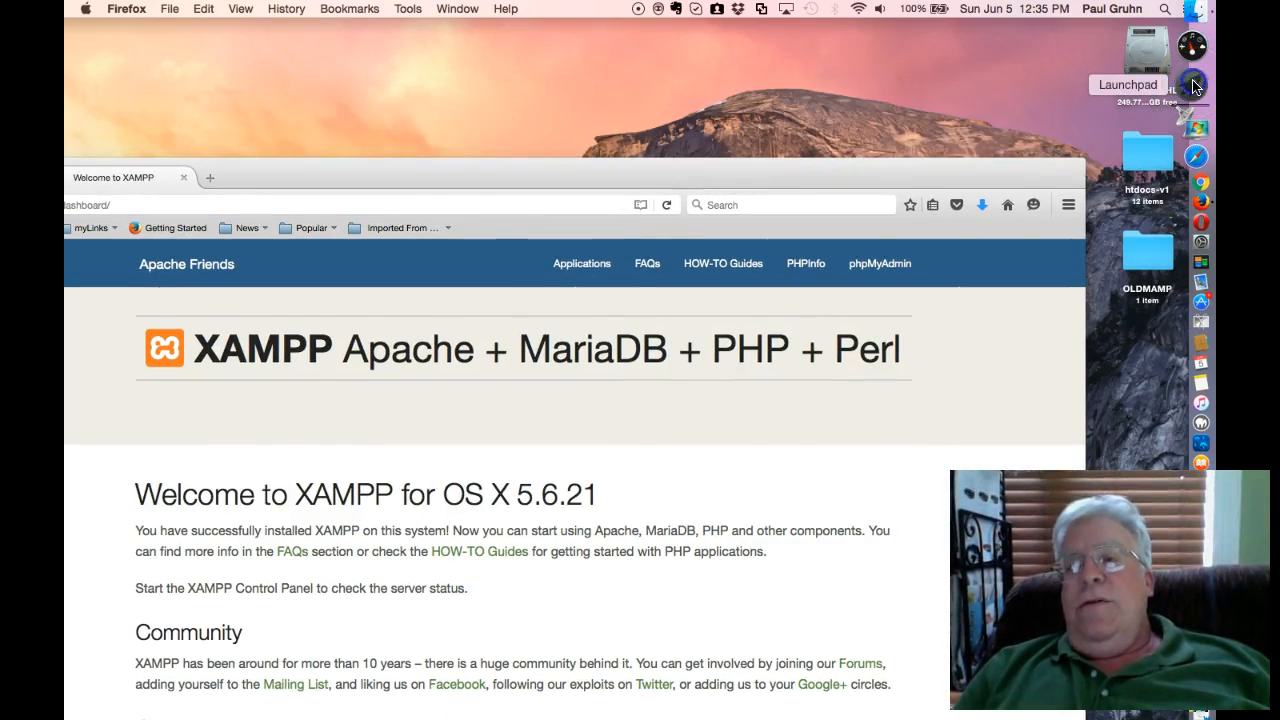
click(1203, 44)
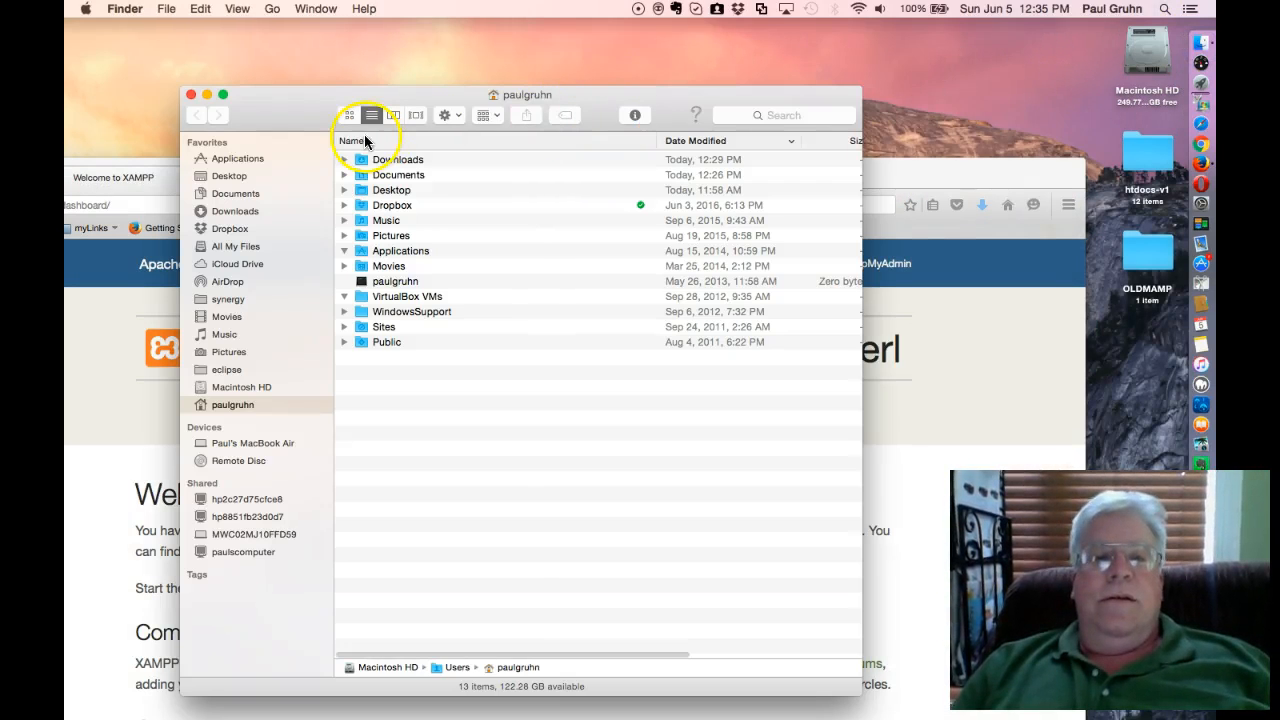
click(222, 158)
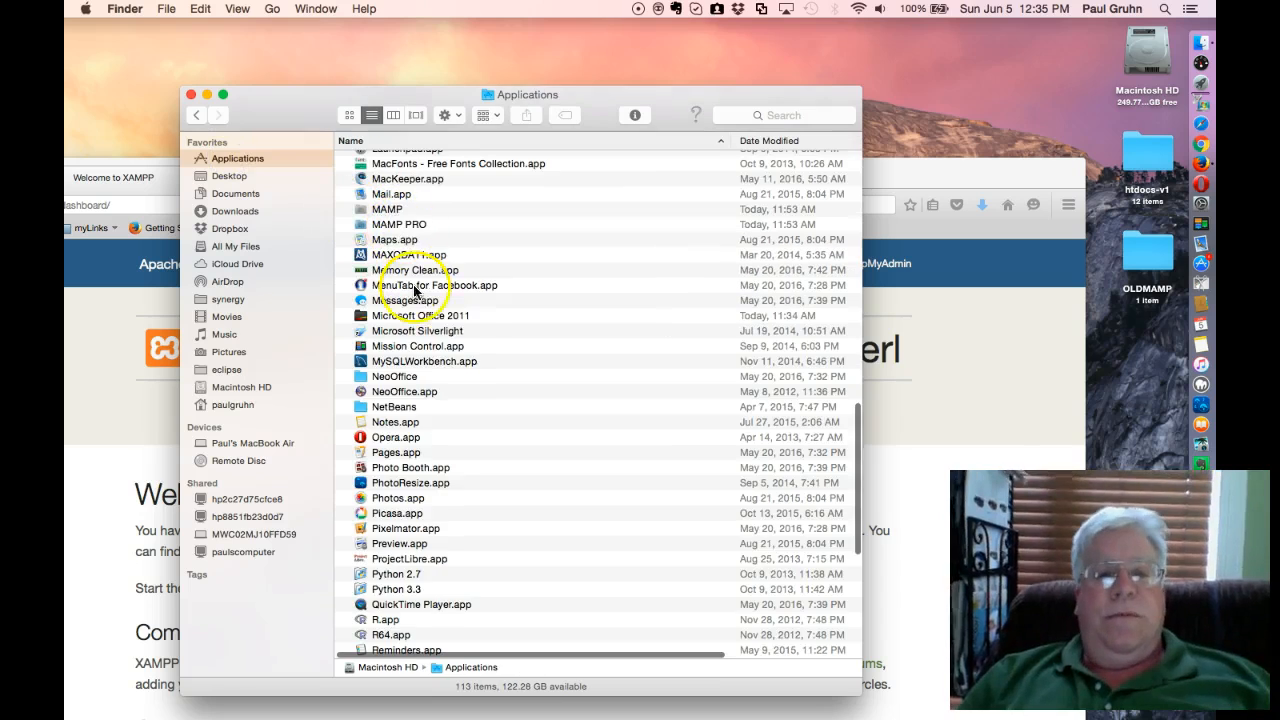
scroll(586, 394, down, 10)
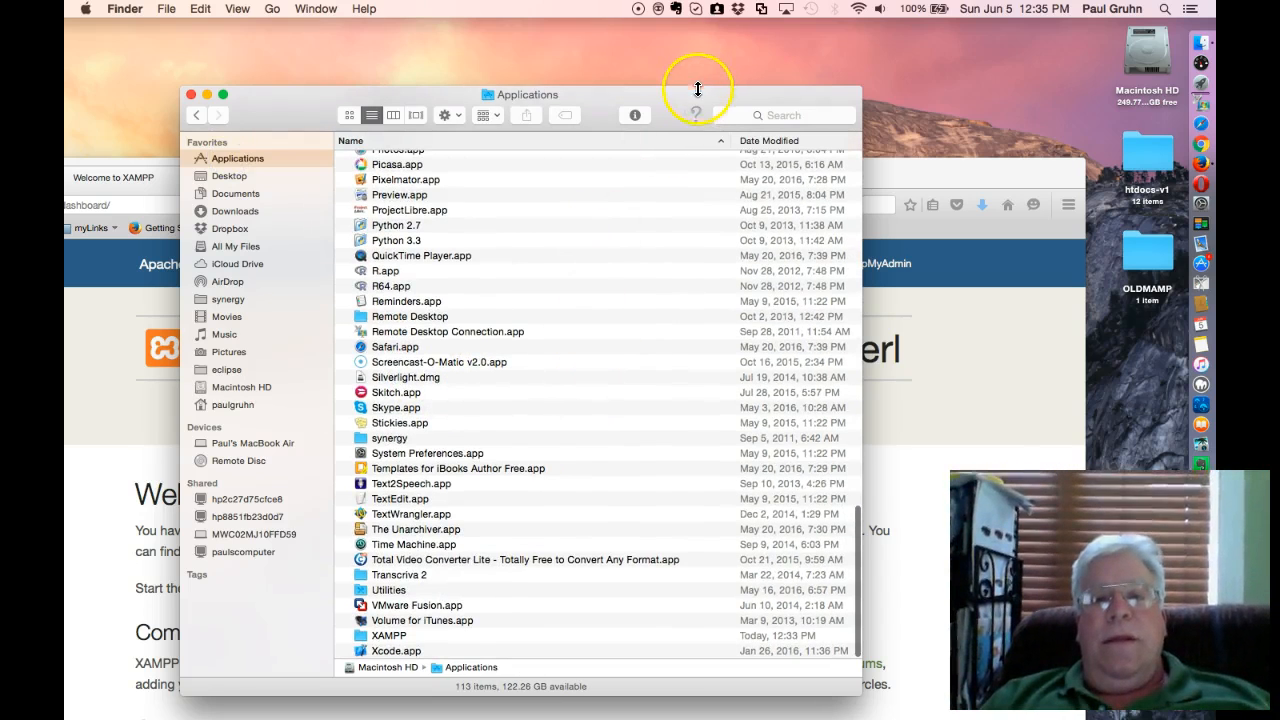
drag(682, 80, 696, 31)
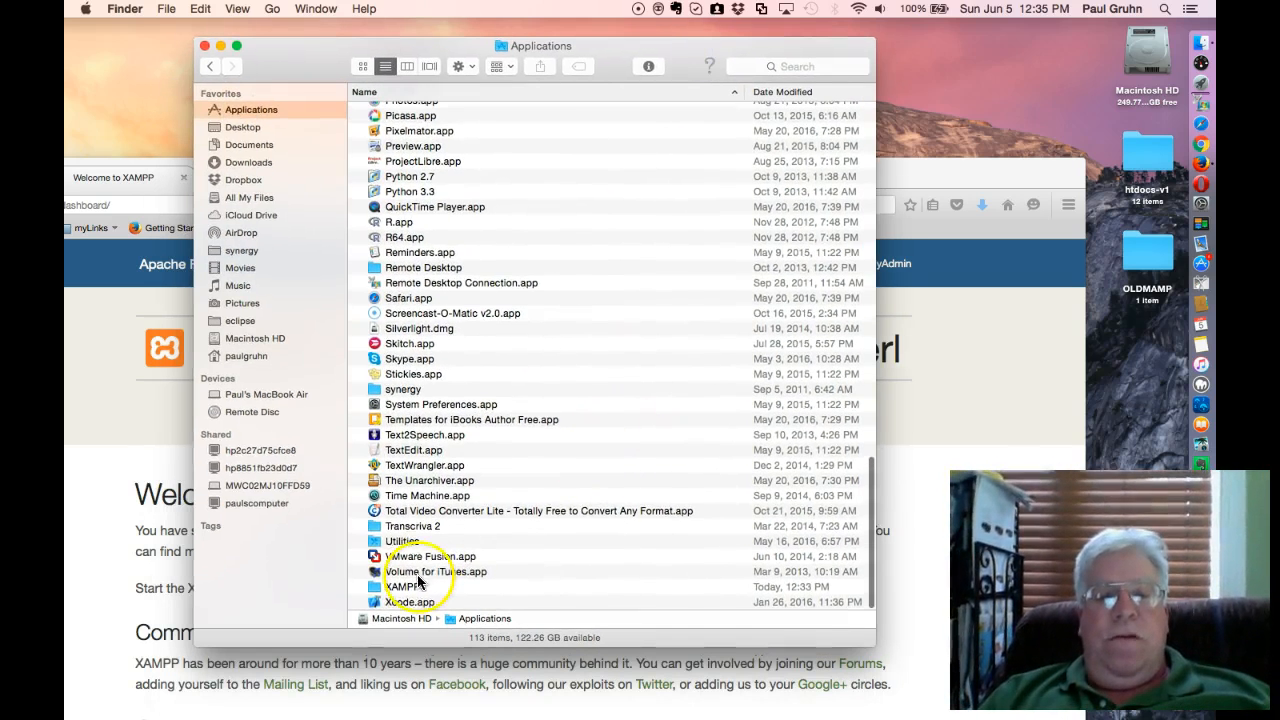
double_click(410, 586)
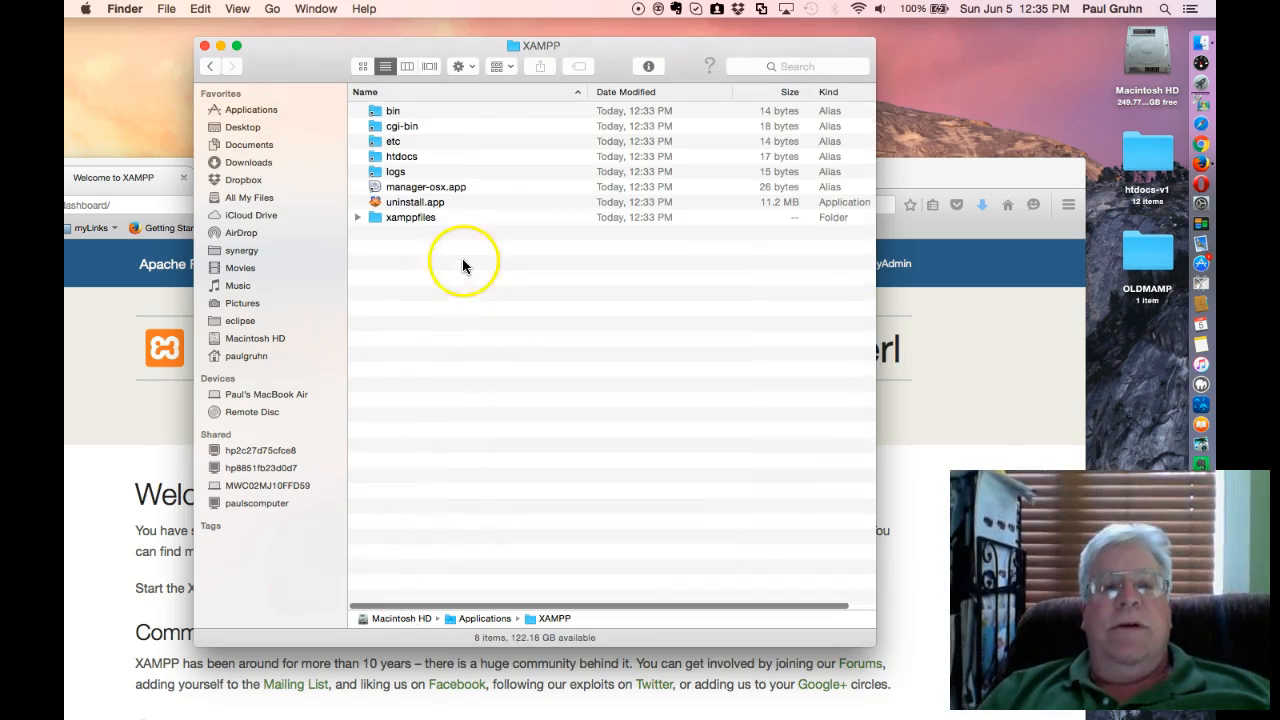
Step: Launch manager-osx.app from the XAMPP folder and authorize it with the account password
click(410, 162)
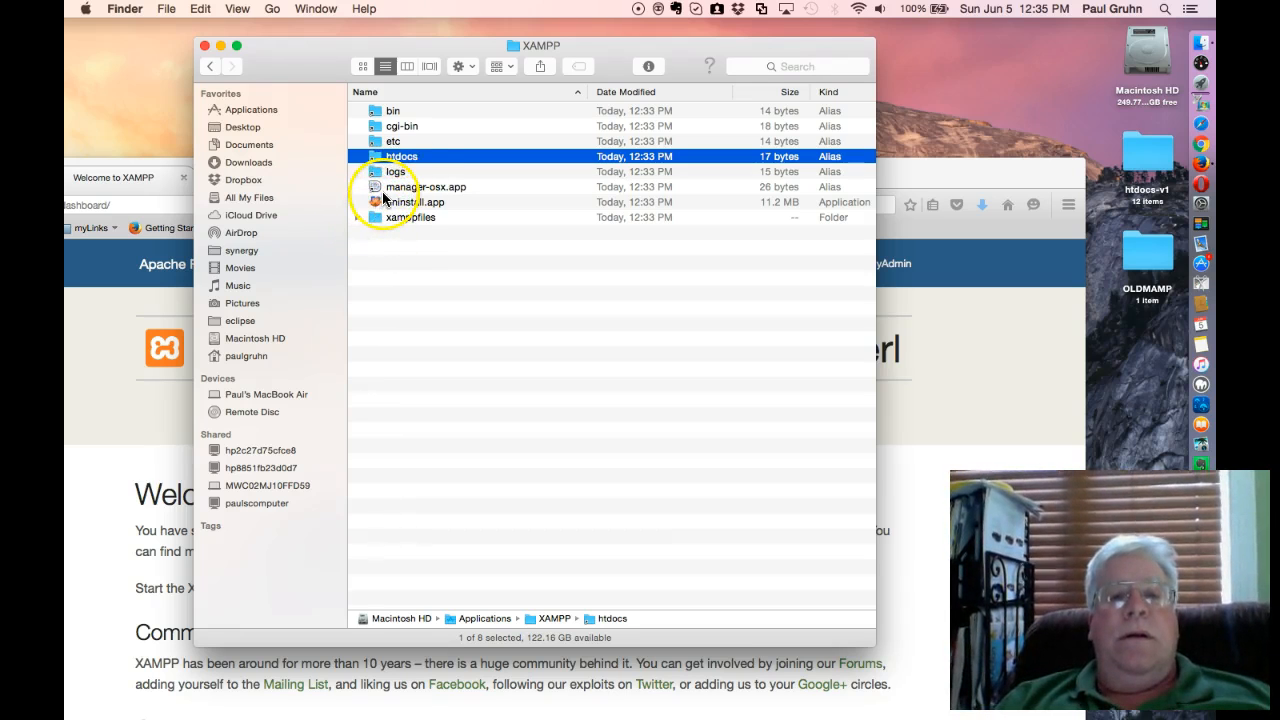
double_click(384, 190)
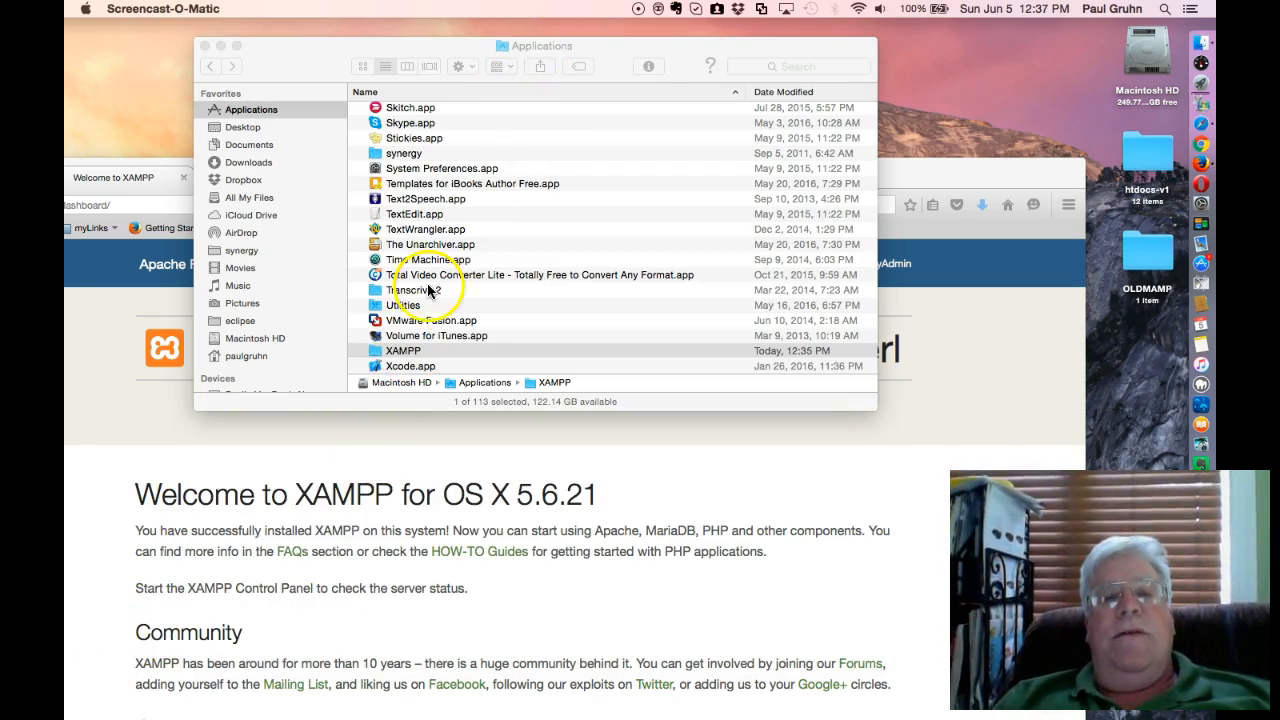
click(406, 352)
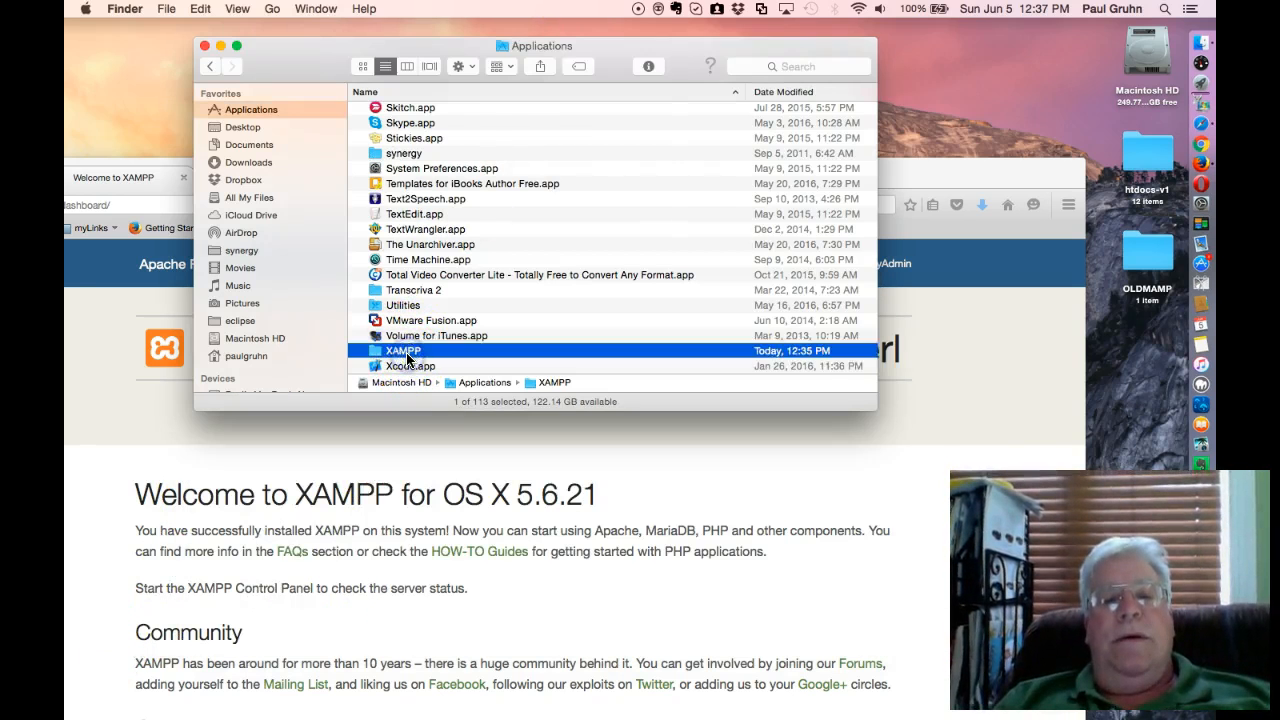
double_click(406, 352)
click(426, 188)
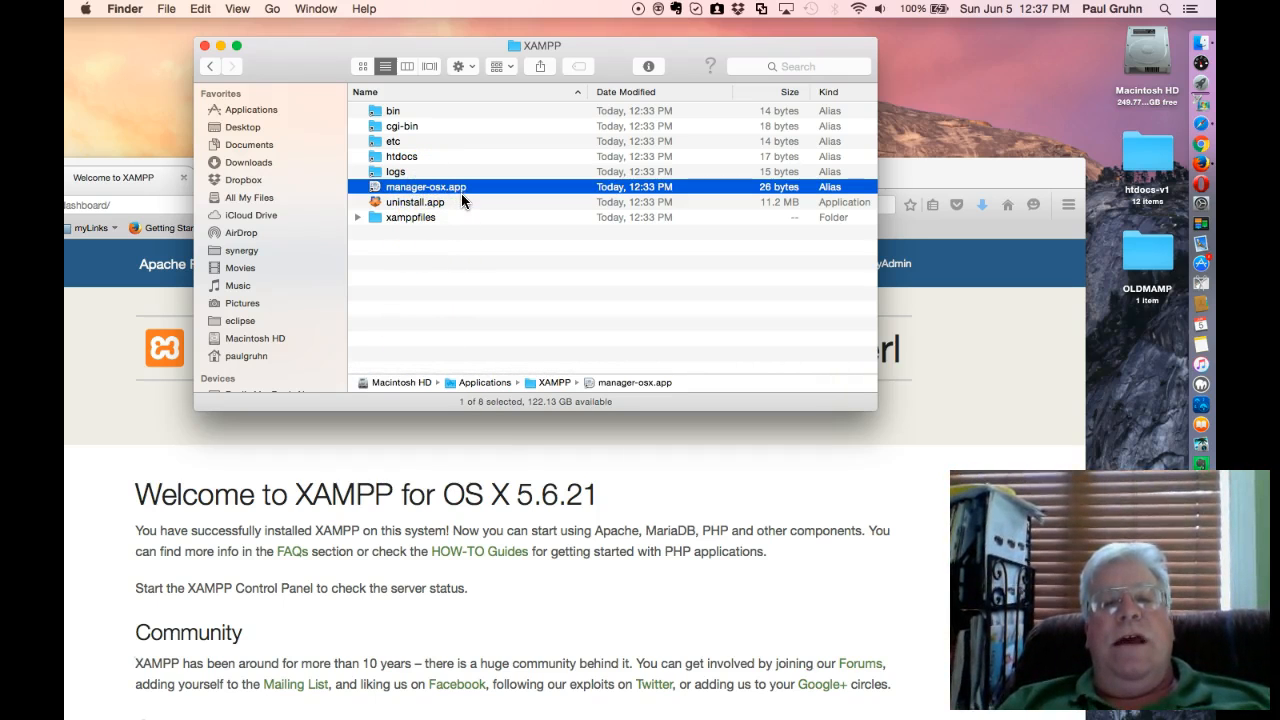
double_click(430, 190)
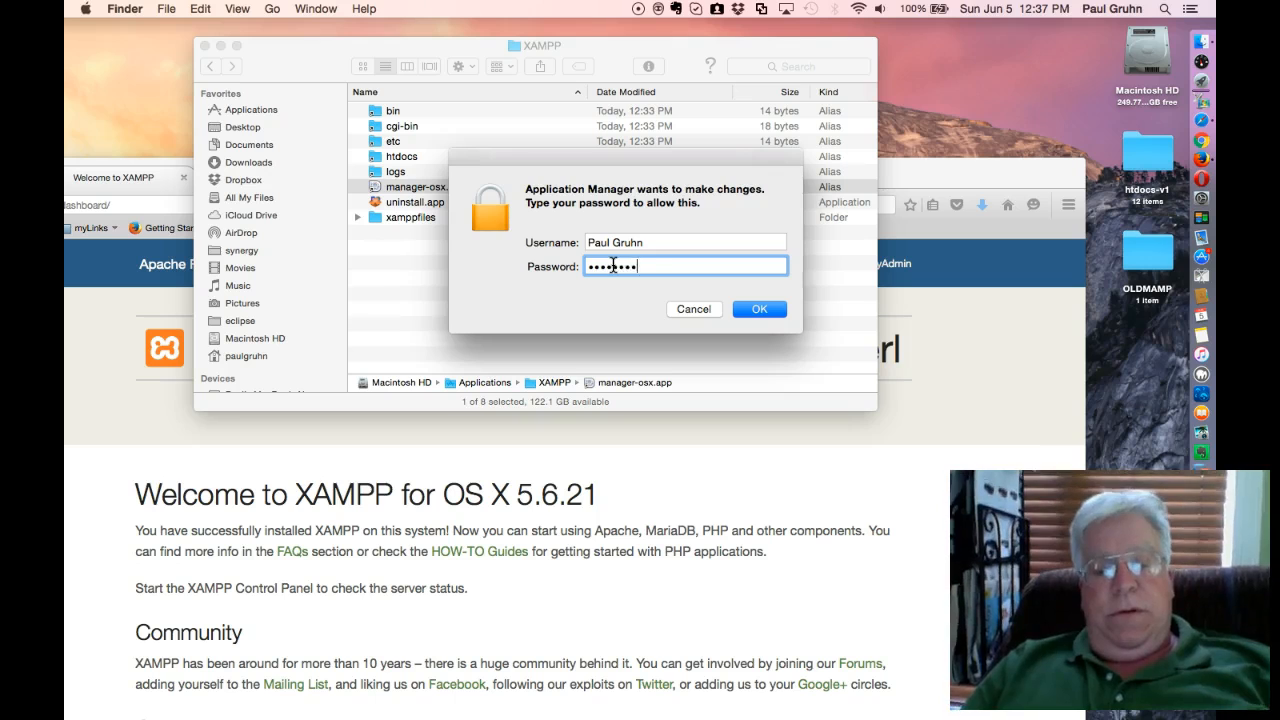
key(Return)
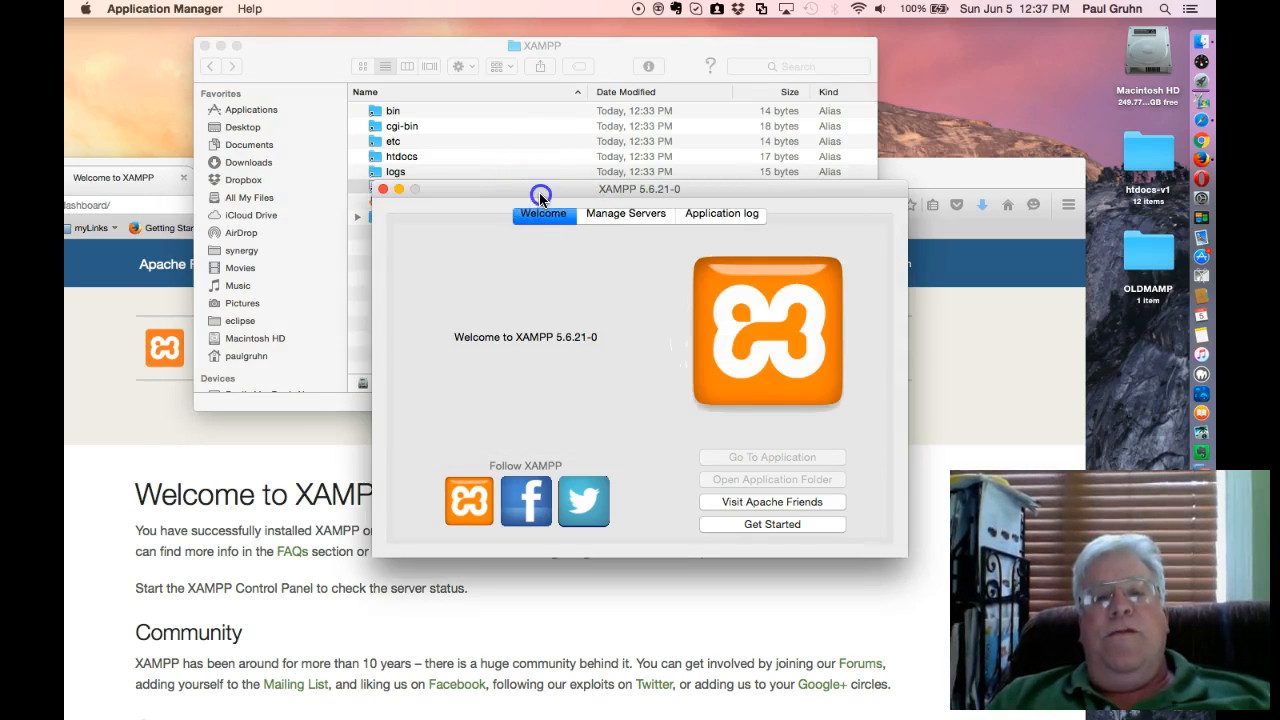
Step: Reposition the XAMPP manager window, show its server management view and select Apache Web Server
drag(541, 192, 547, 115)
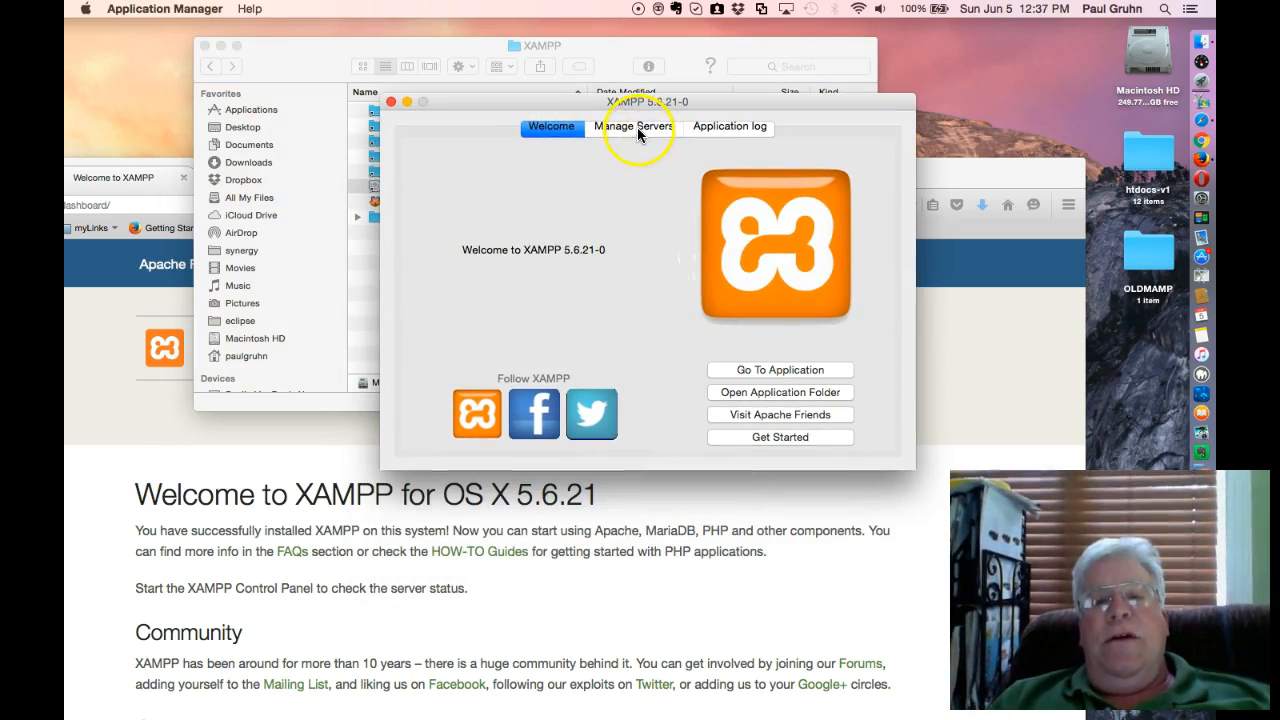
click(637, 128)
click(502, 194)
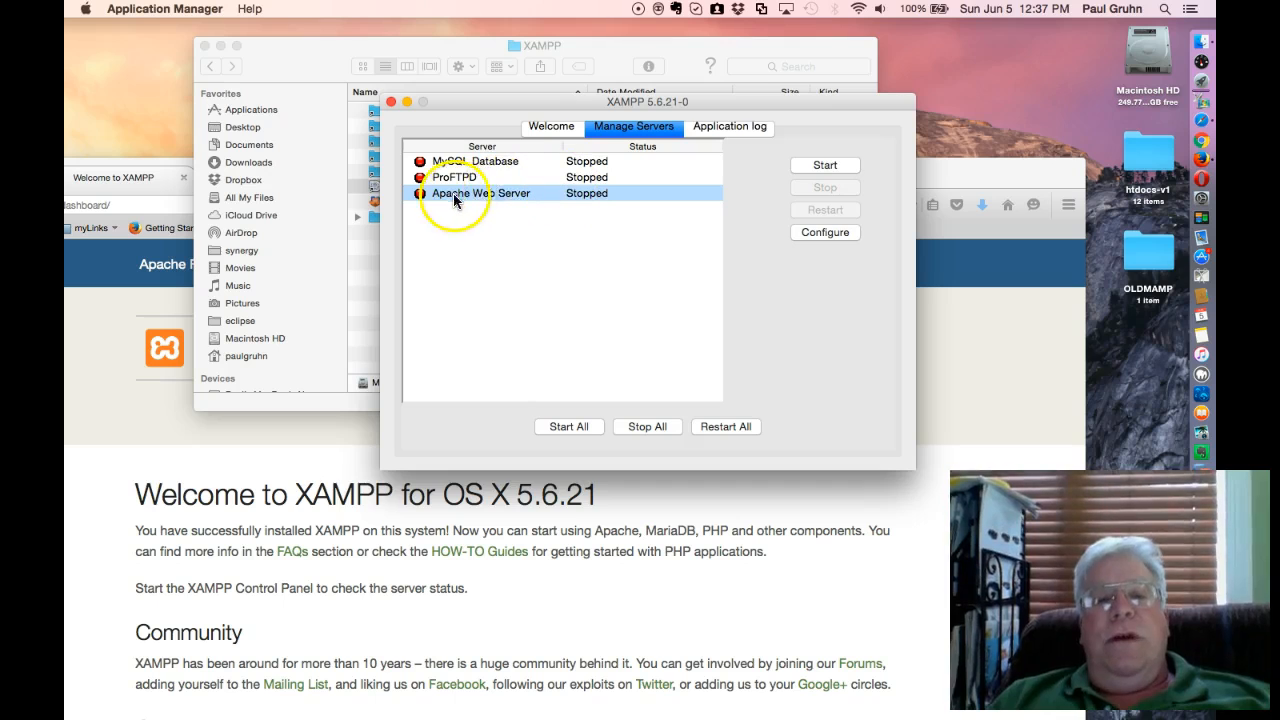
click(589, 196)
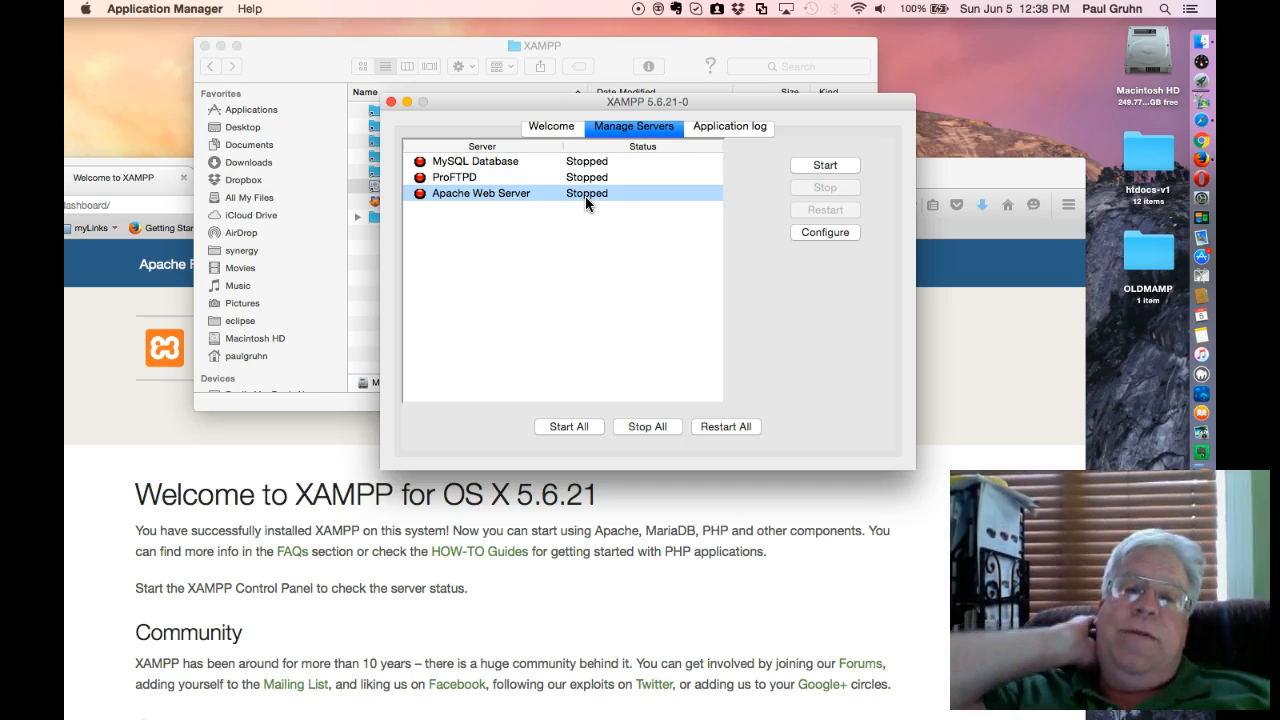
Step: Switch to Firefox, shorten the address to localhost and load it to test the connection while Apache is stopped
click(121, 379)
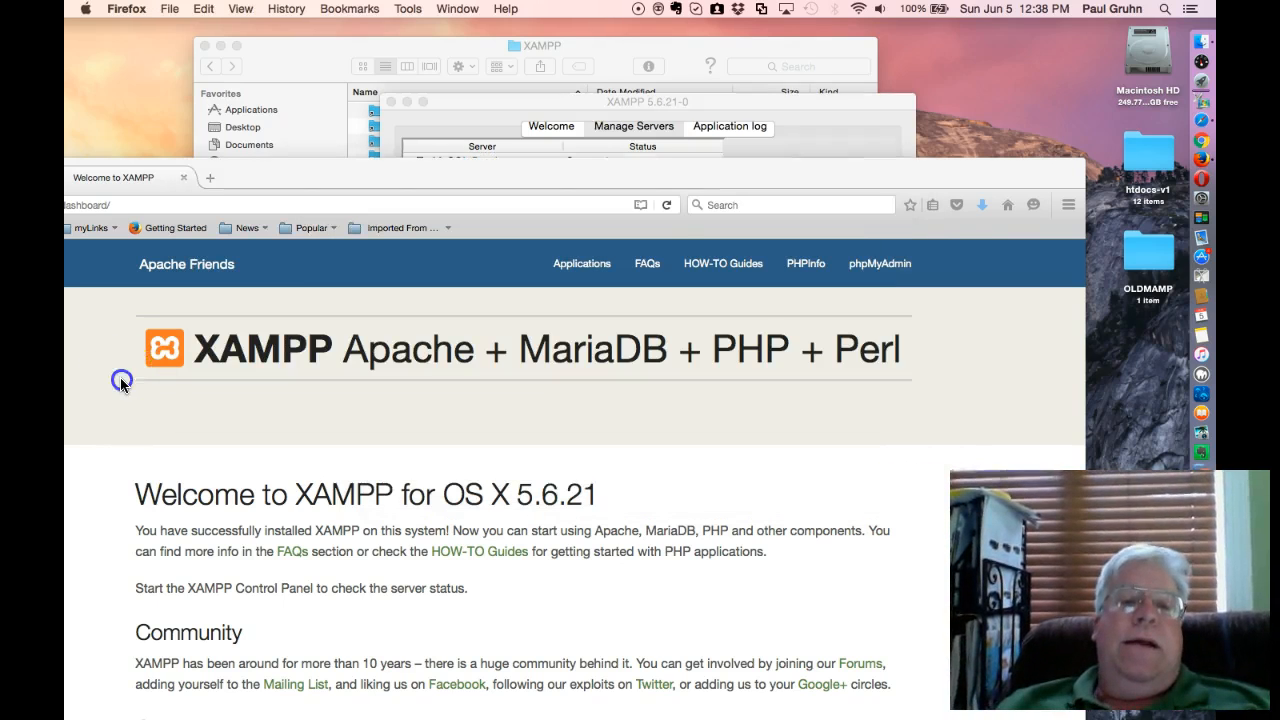
click(441, 107)
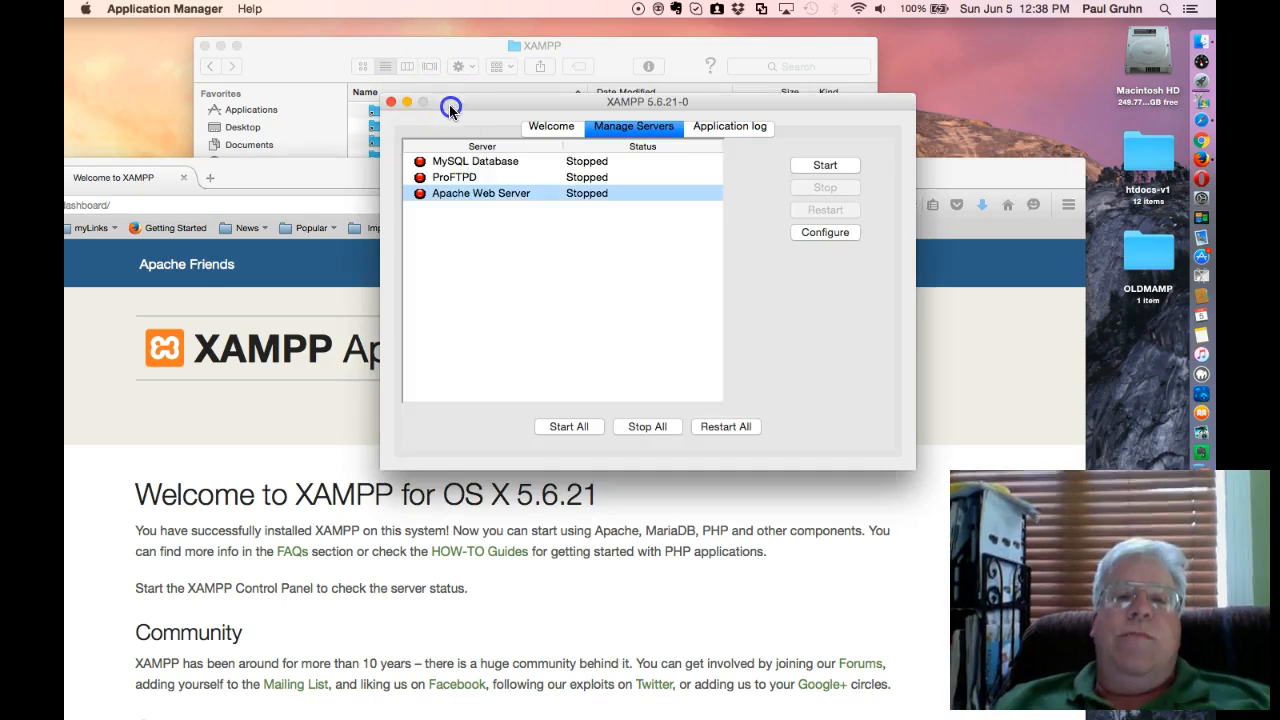
click(365, 261)
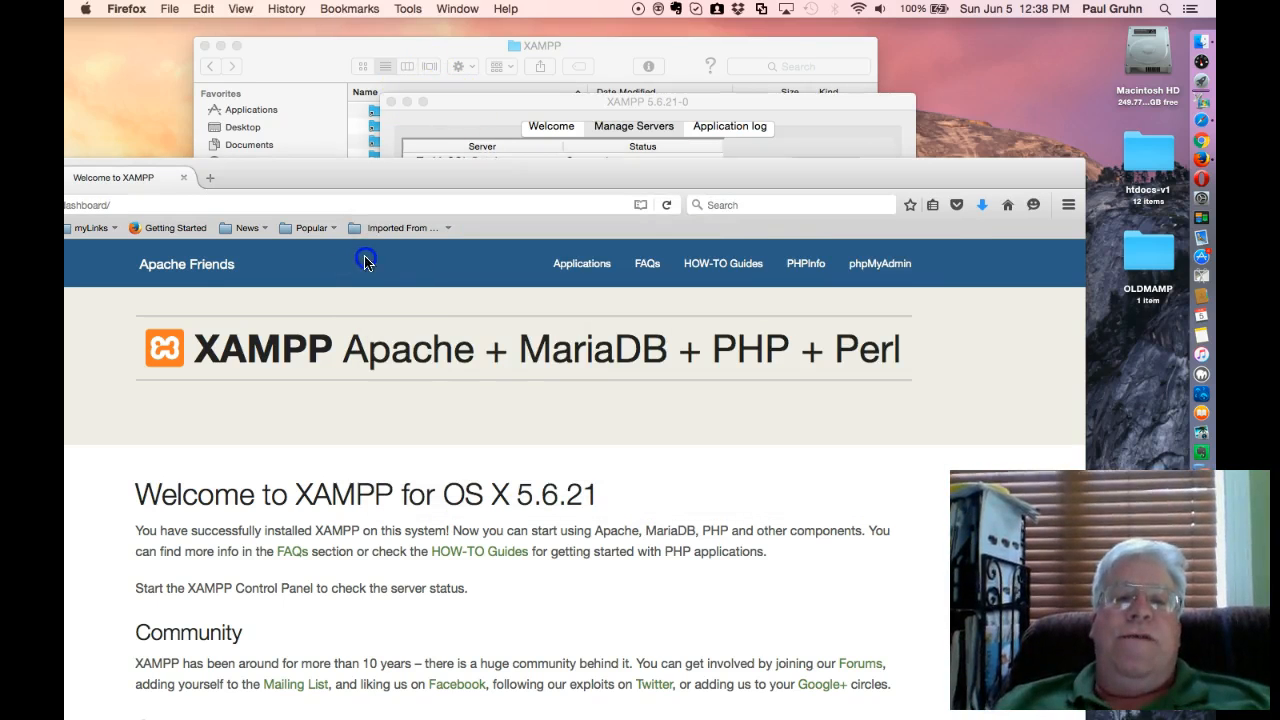
drag(365, 180, 553, 124)
click(416, 146)
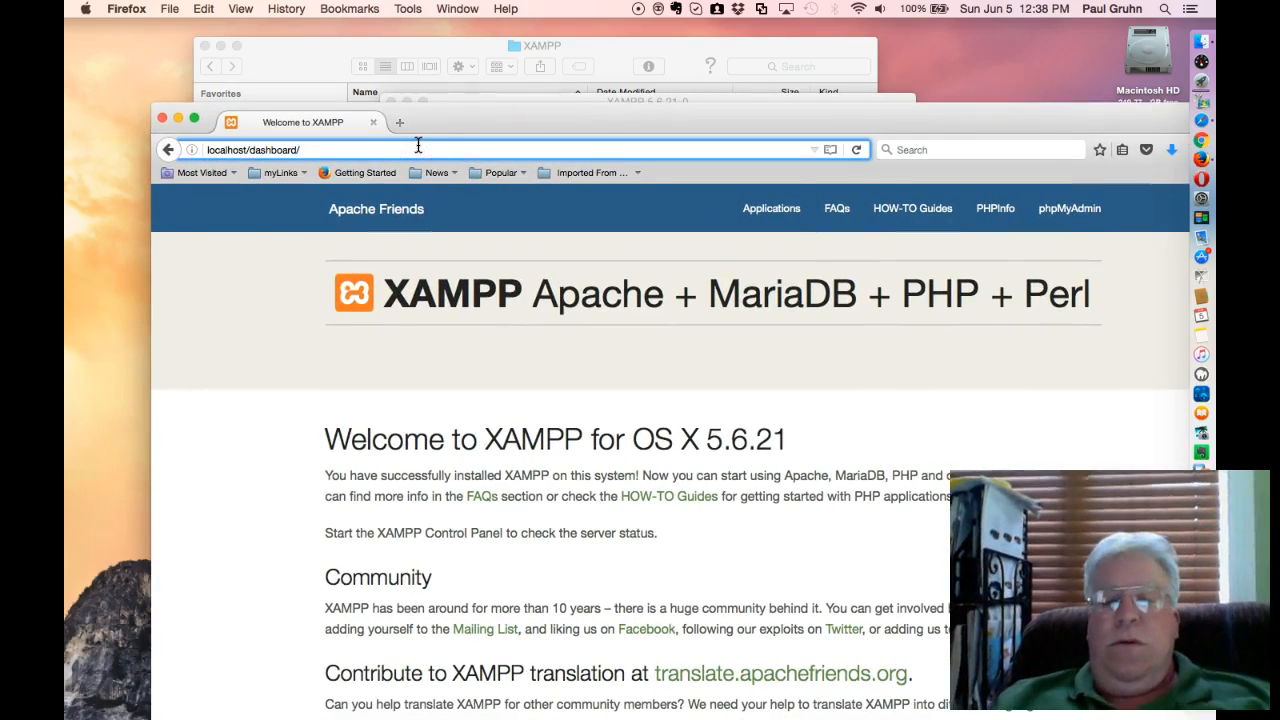
key(BackSpace)
key(BackSpace)
key(BackSpace)
key(BackSpace)
key(BackSpace)
key(BackSpace)
key(BackSpace)
key(BackSpace)
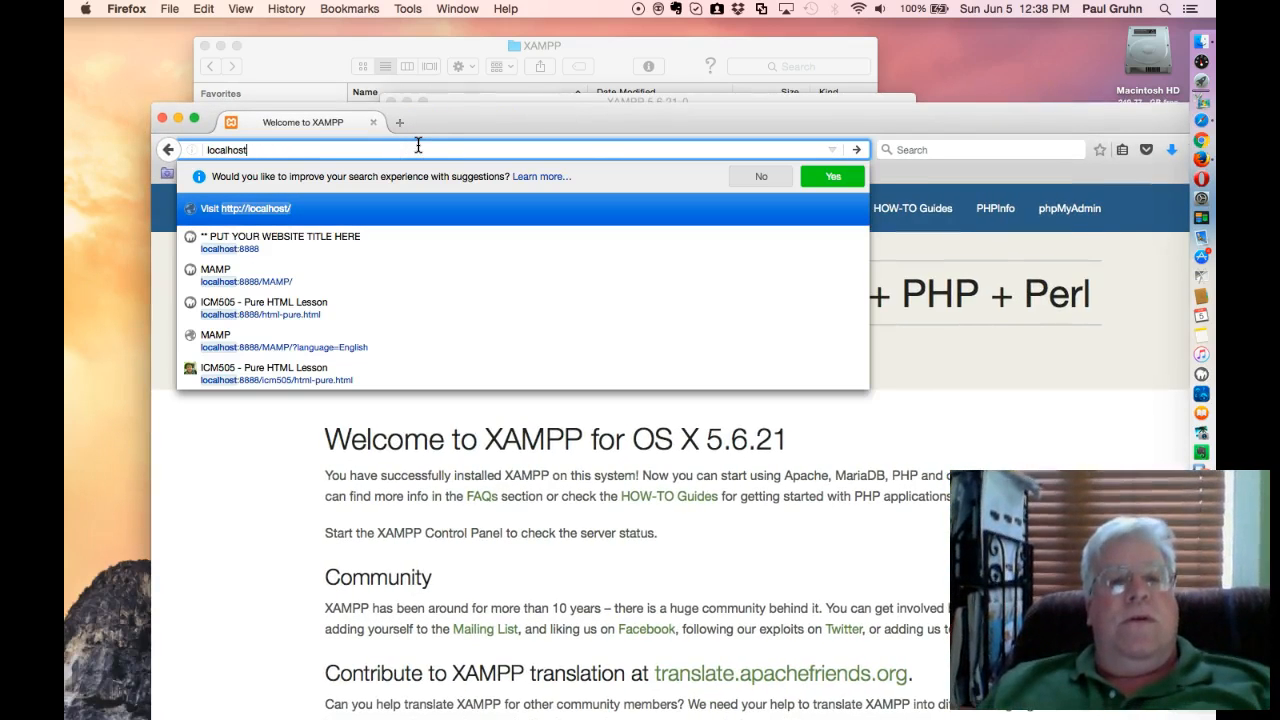
key(Return)
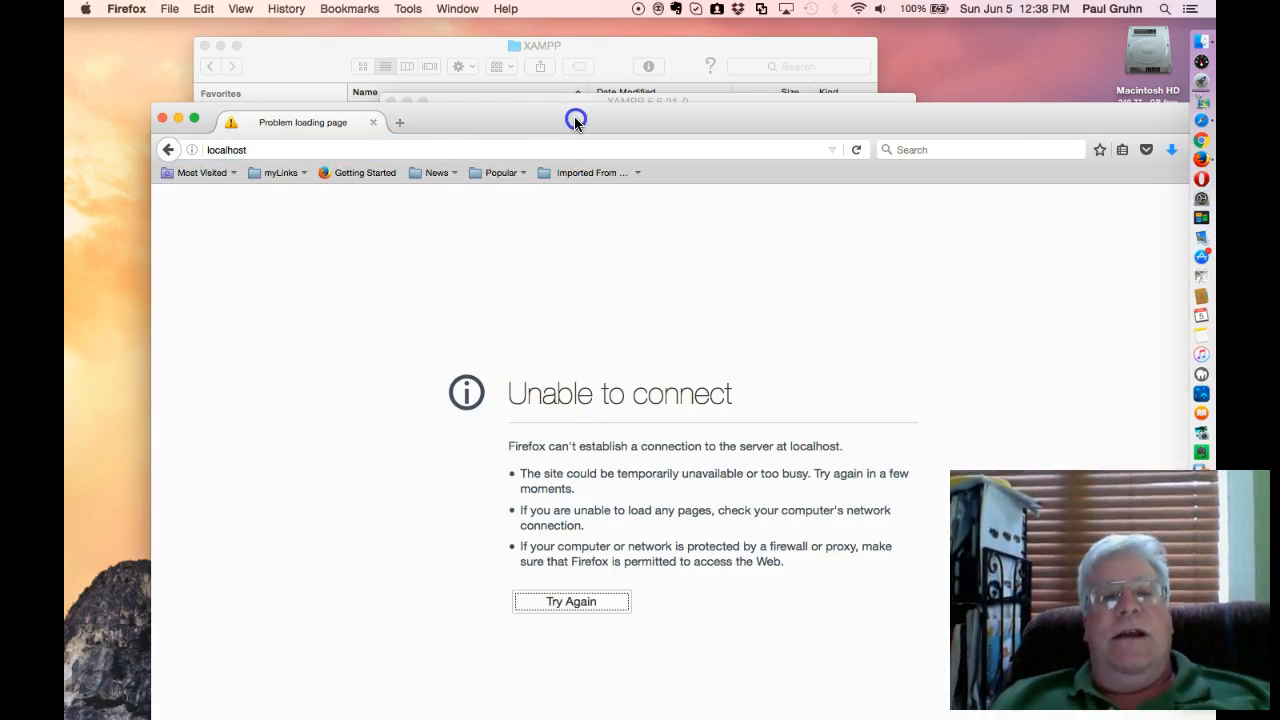
Step: Return to the XAMPP manager, move it clear of the browser and start the Apache Web Server
drag(575, 120, 479, 203)
click(500, 114)
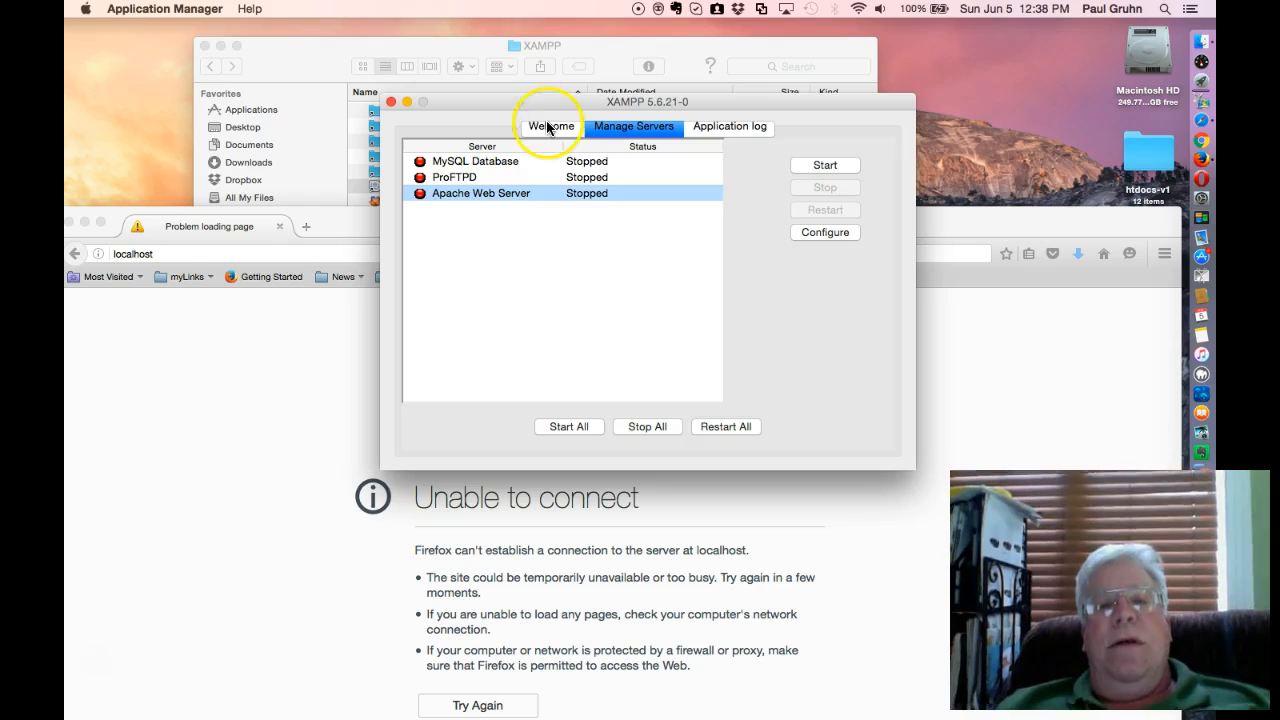
drag(563, 102, 597, 89)
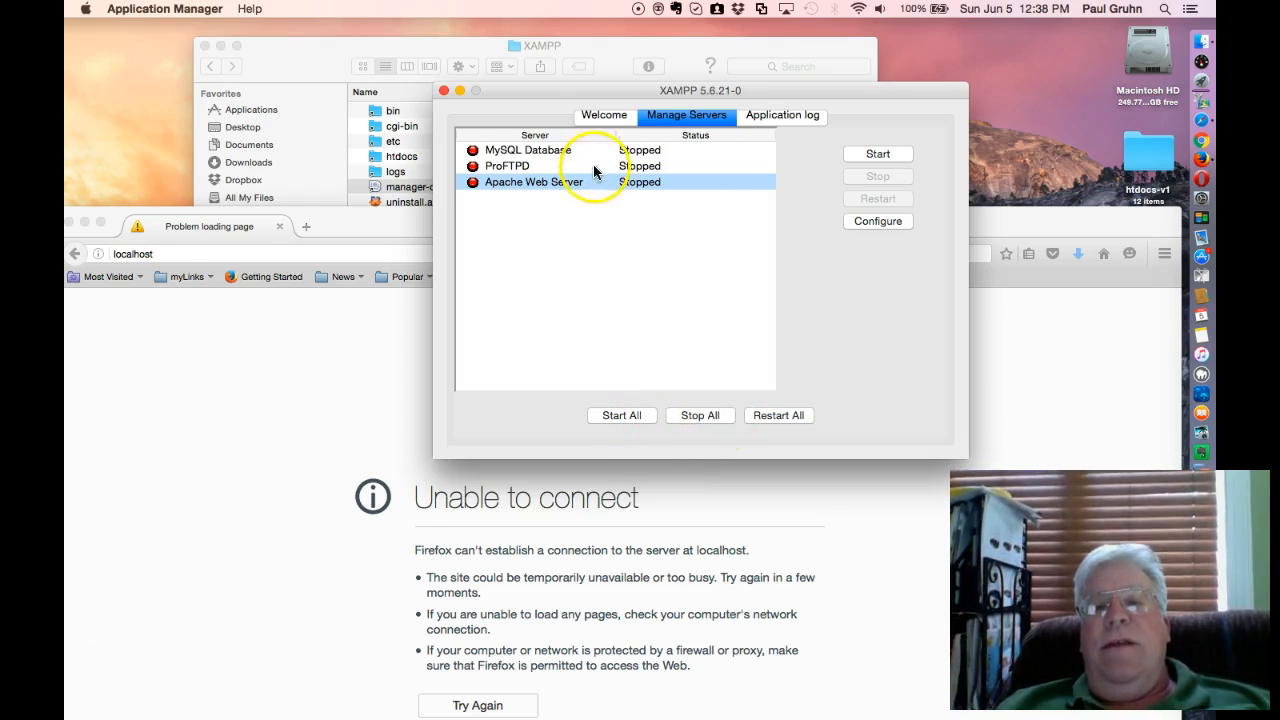
click(869, 153)
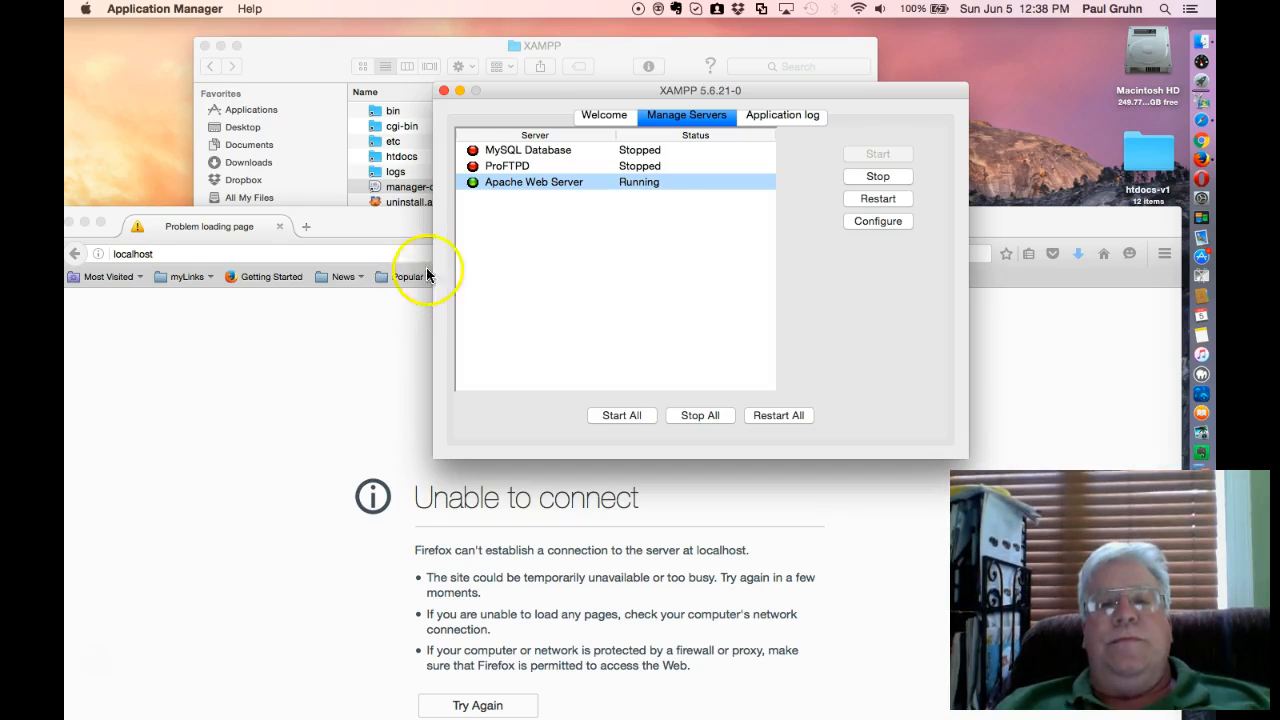
Step: Switch to Firefox and load localhost again with the Apache Web Server running
click(337, 218)
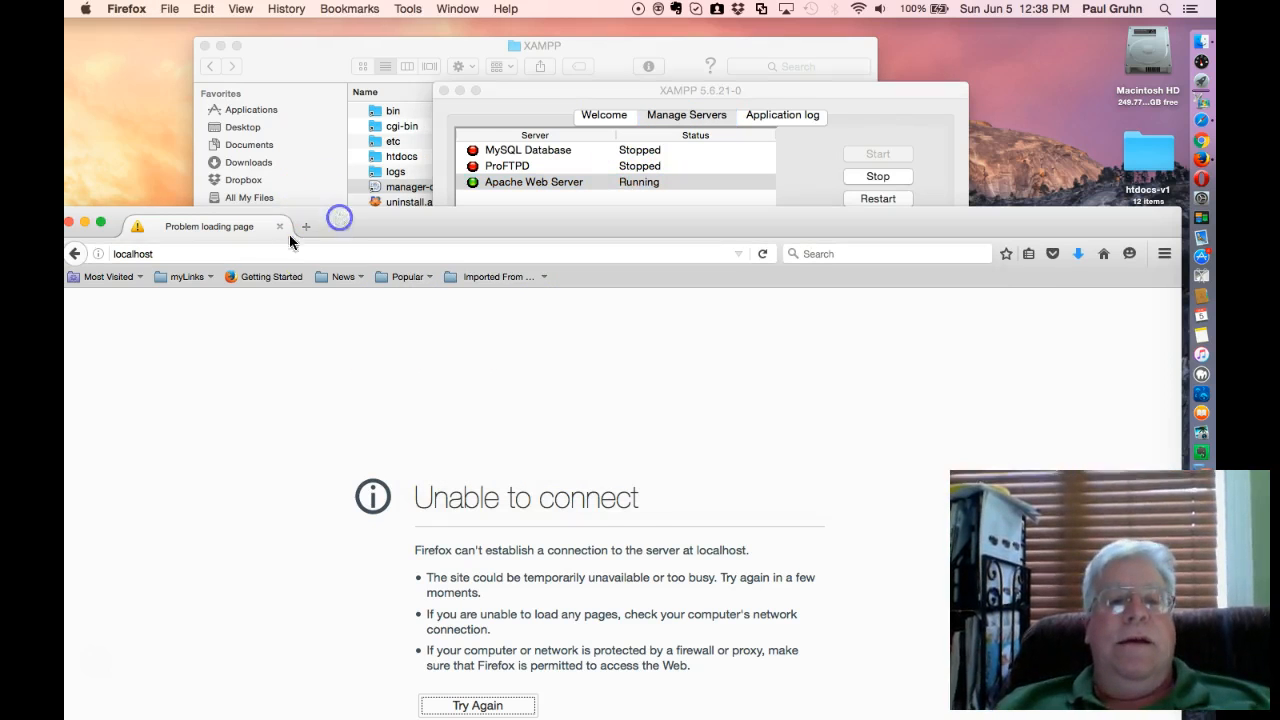
click(224, 253)
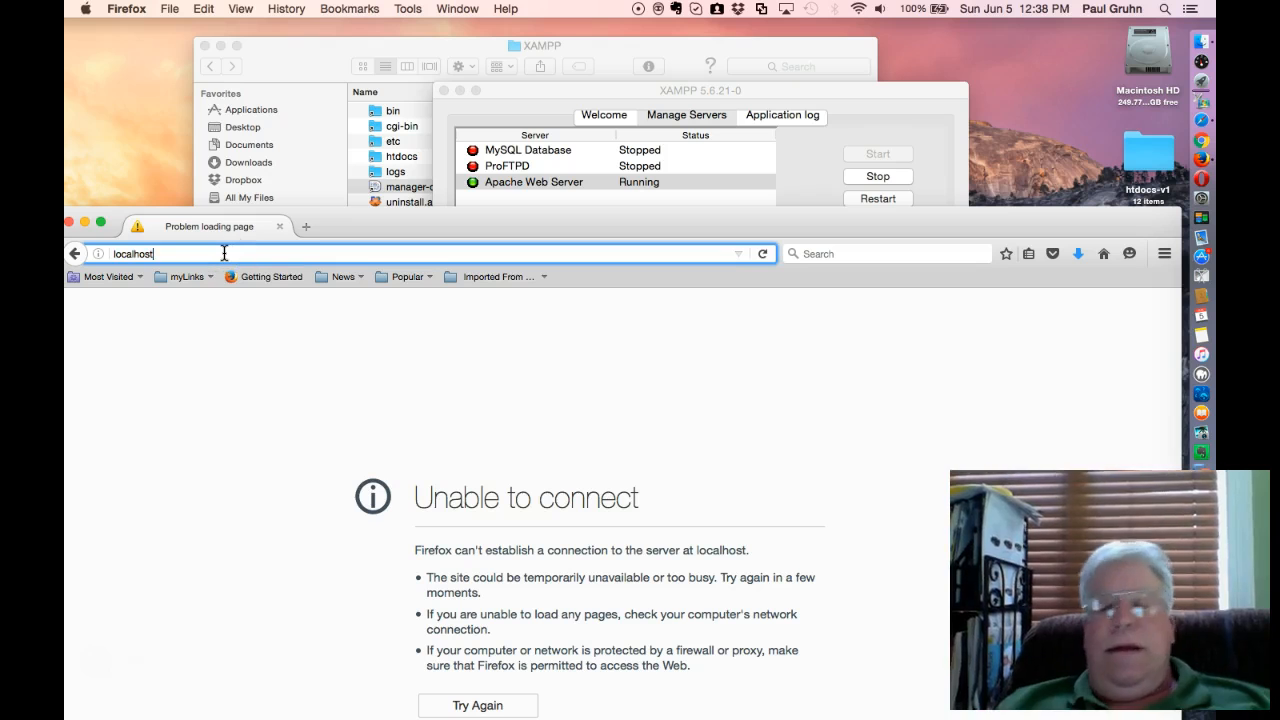
key(Return)
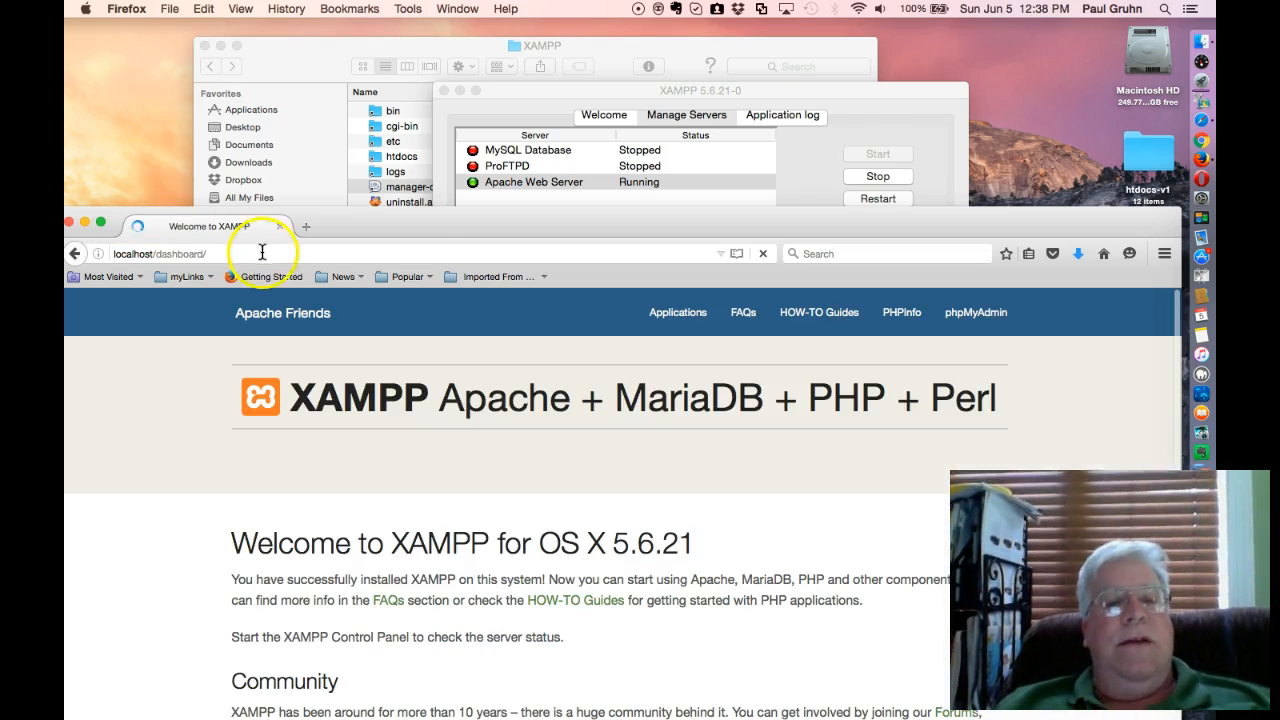
Step: Raise the Firefox window and look over the XAMPP dashboard page and the dashboard part of its address
drag(398, 226, 430, 106)
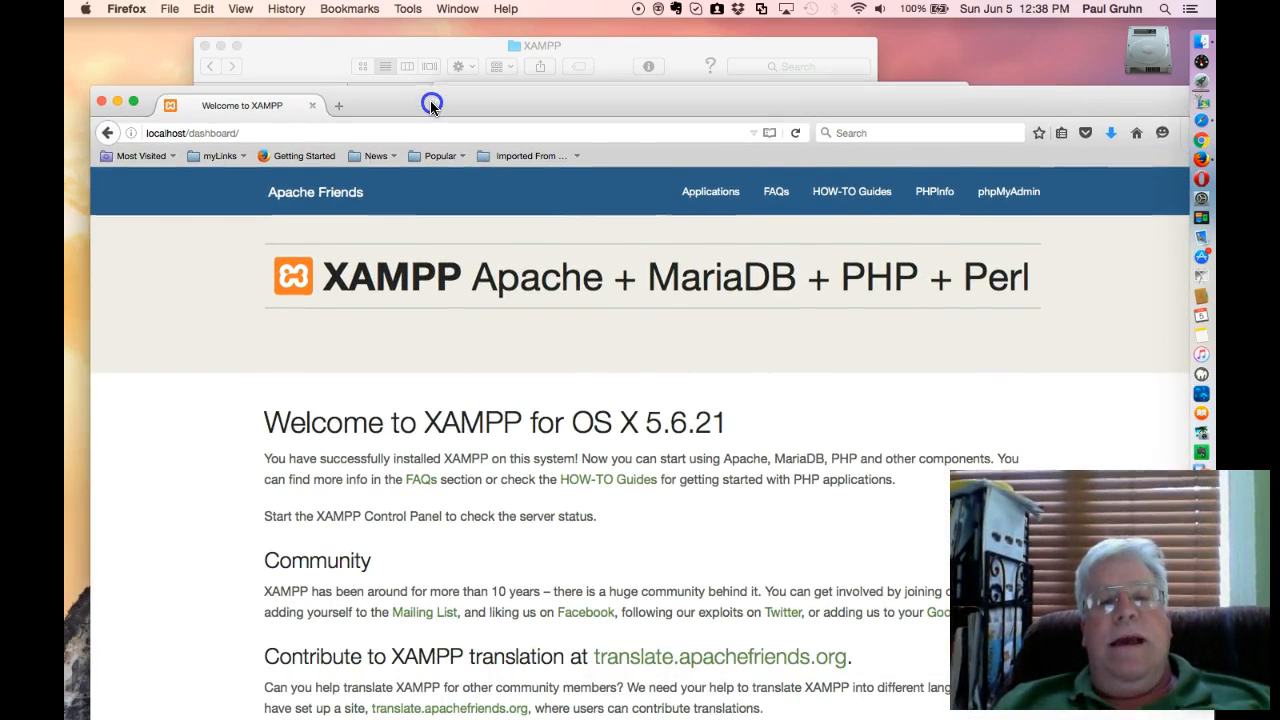
scroll(398, 424, down, 5)
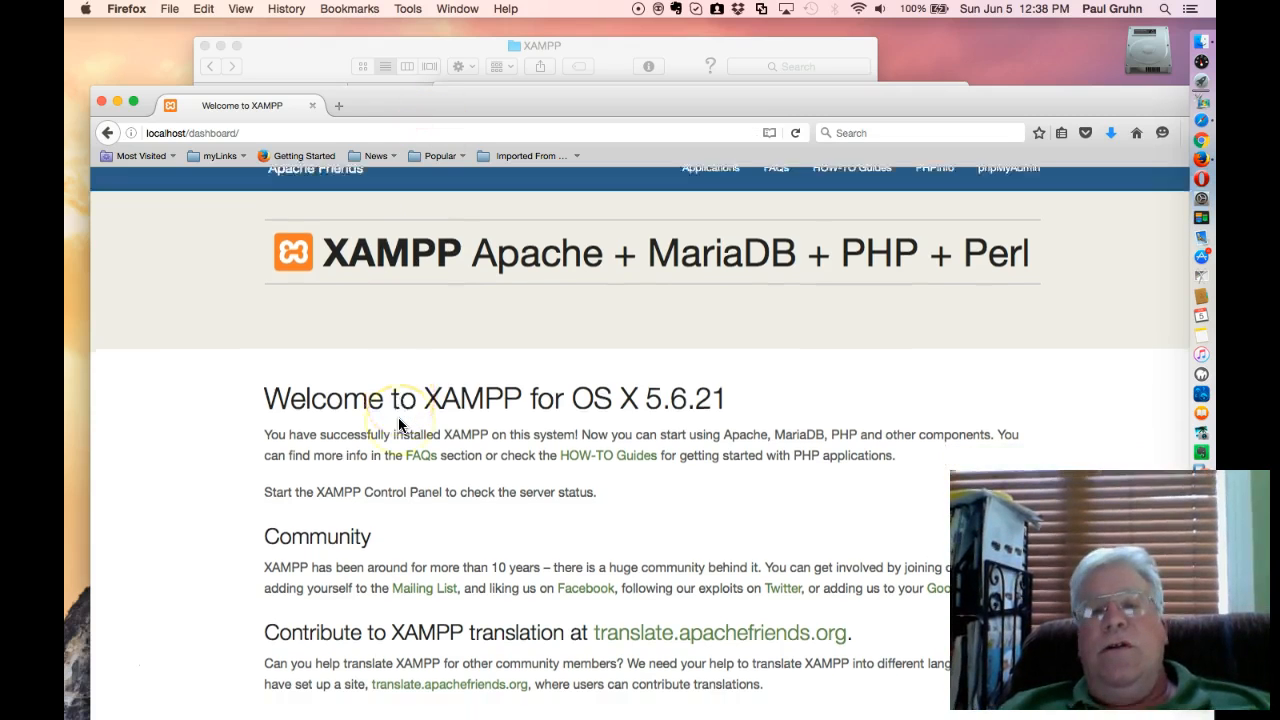
scroll(398, 424, up, 5)
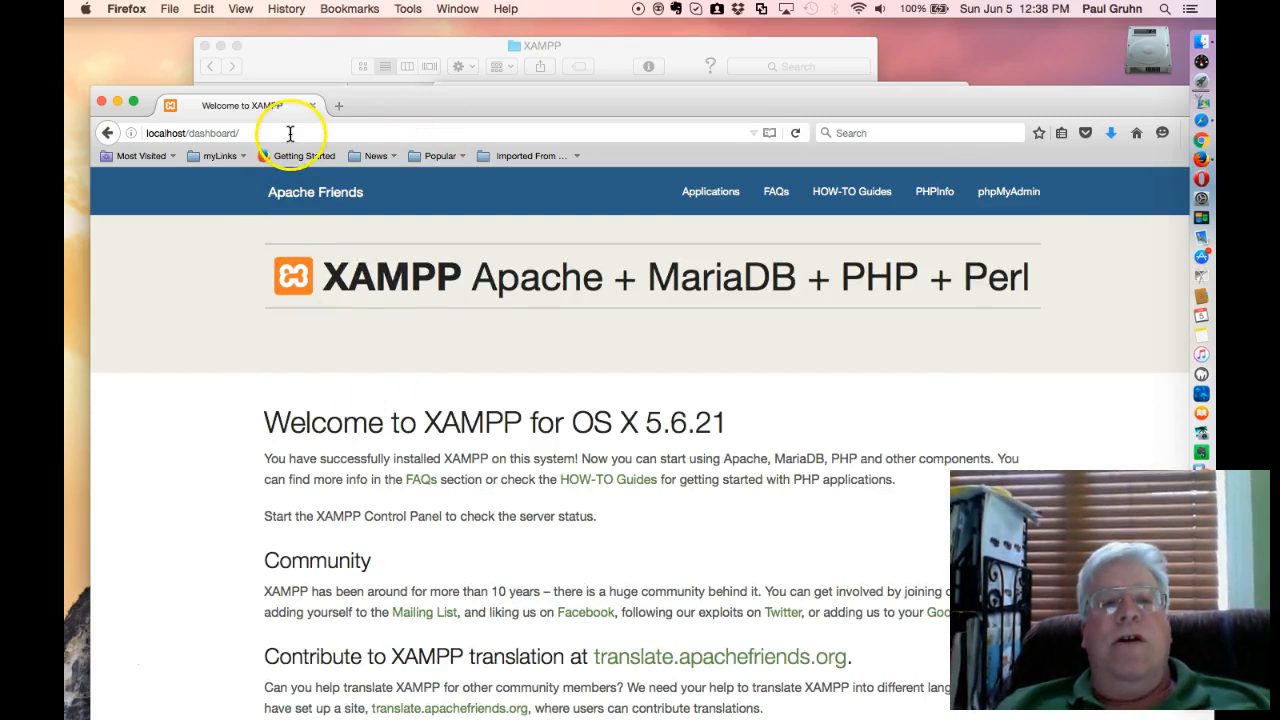
drag(250, 132, 200, 133)
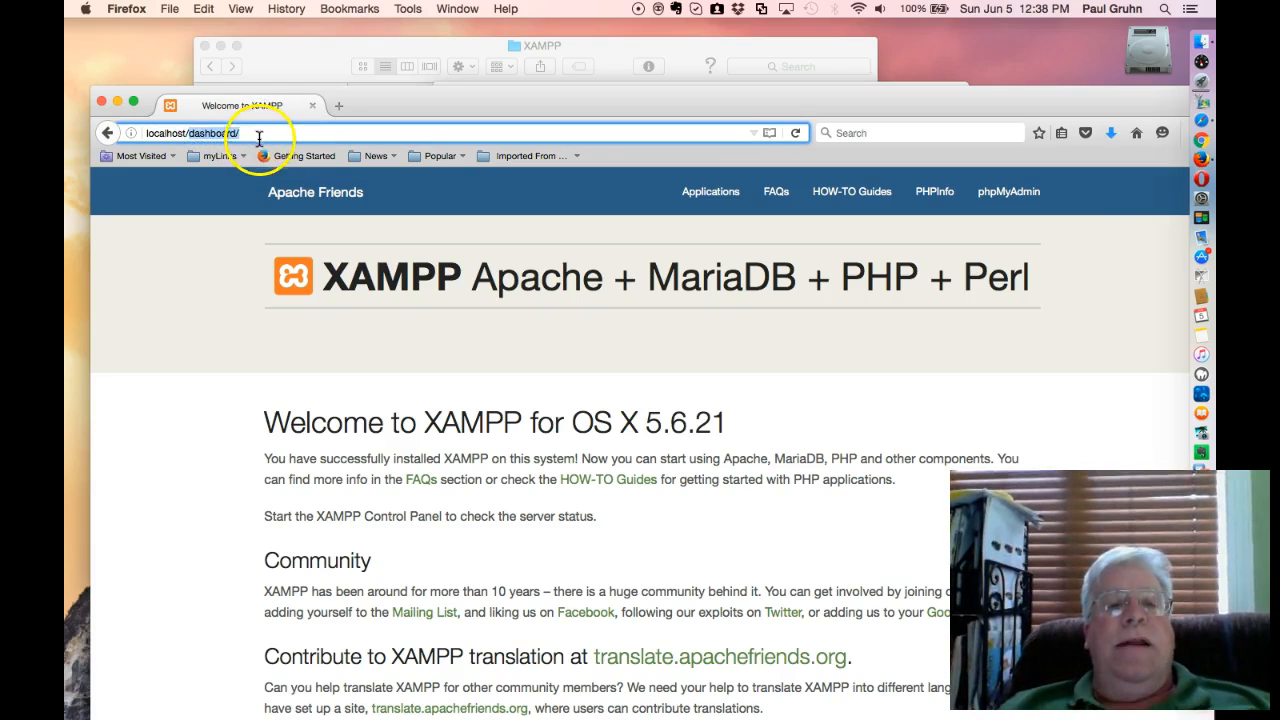
Step: Lower the Firefox window to uncover the XAMPP manager, then bring the manager forward and minimize it
drag(421, 110, 370, 270)
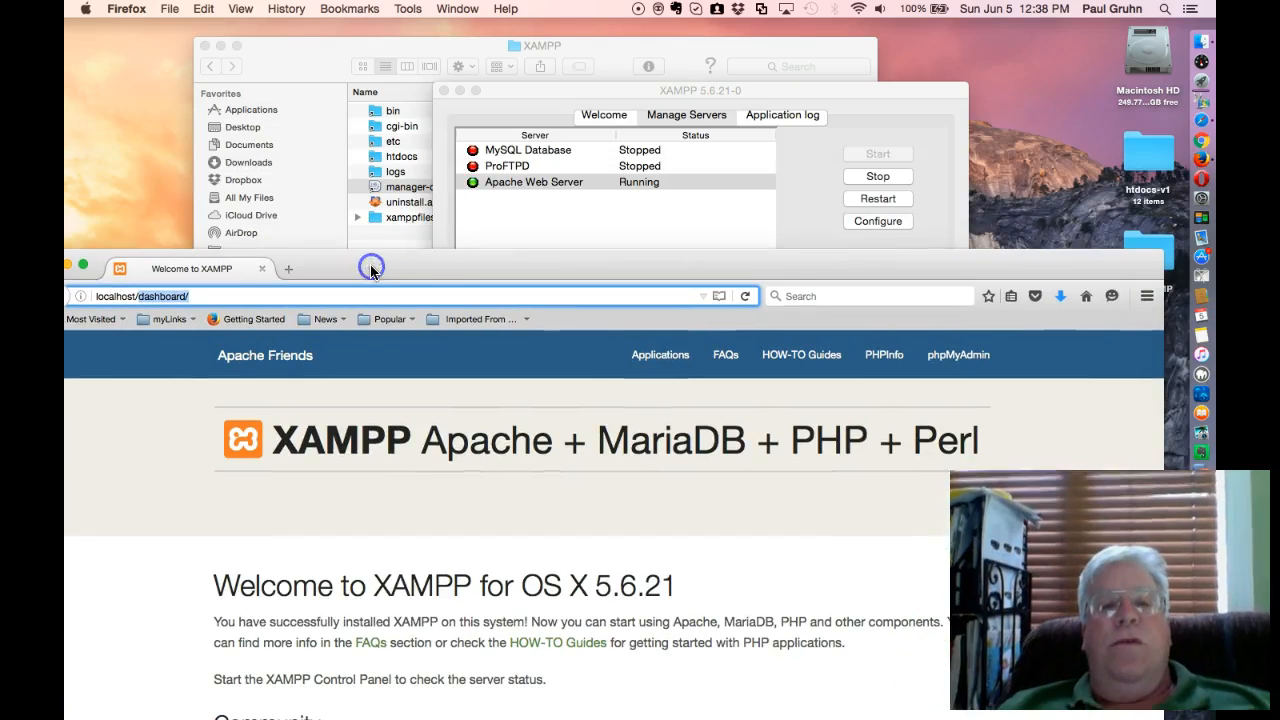
click(556, 100)
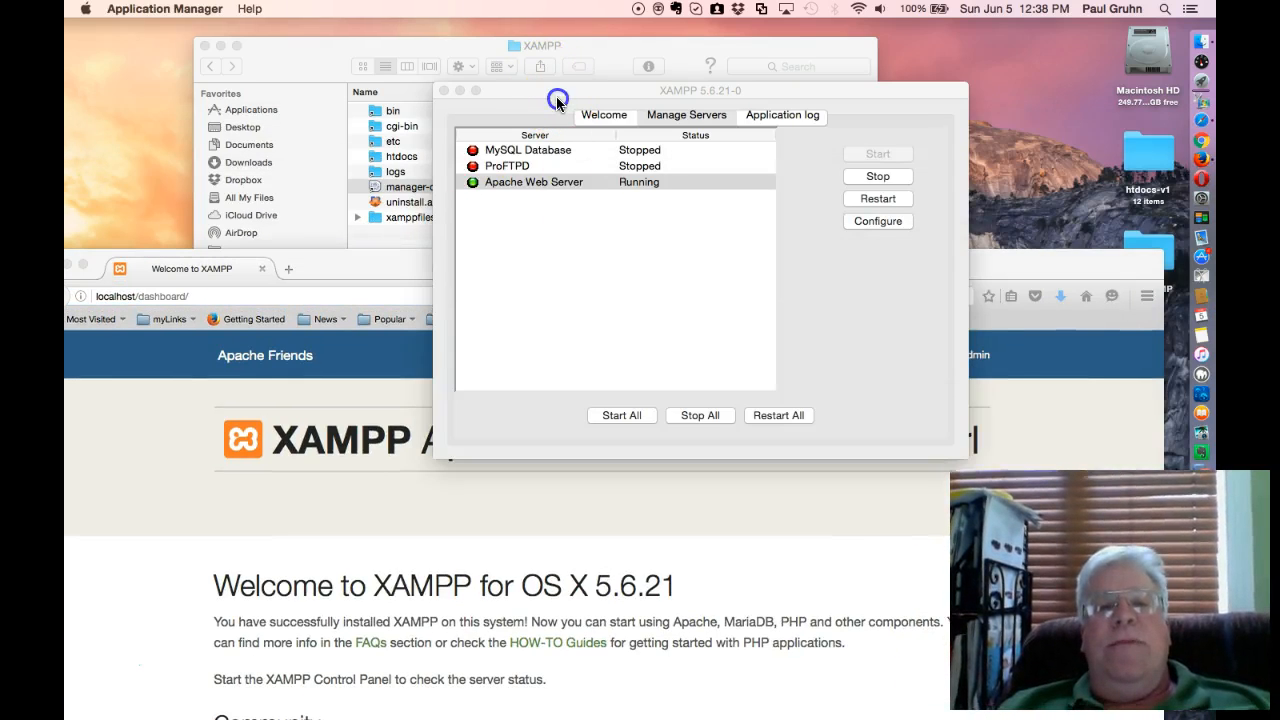
click(459, 91)
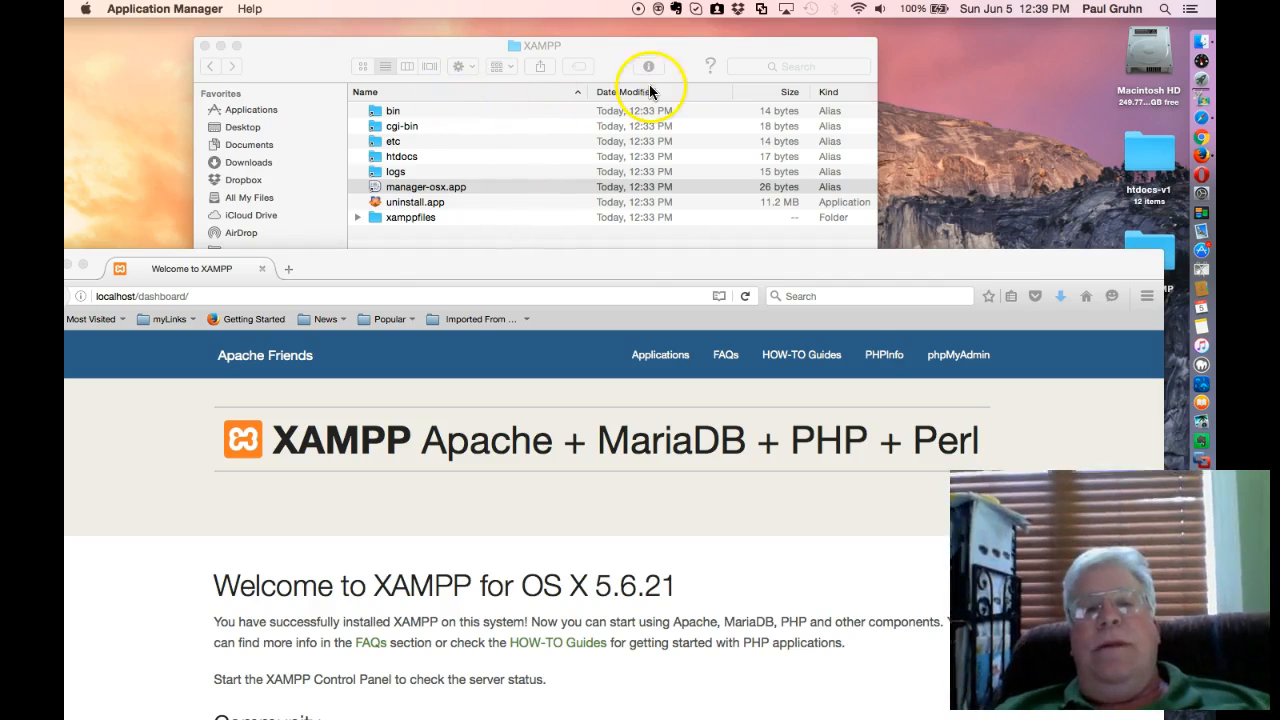
Step: Bring the XAMPP folder window forward in Finder, show it in Cover Flow view, and reposition and enlarge it
click(429, 58)
click(429, 66)
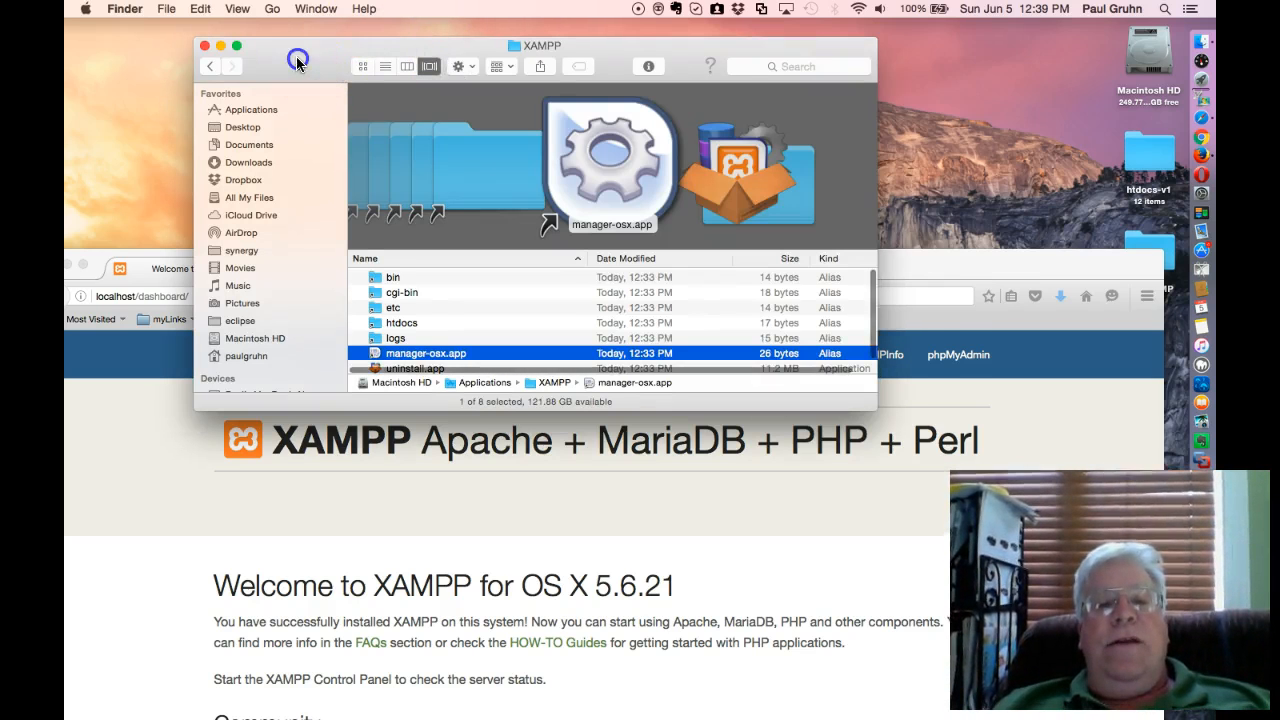
drag(296, 56, 390, 57)
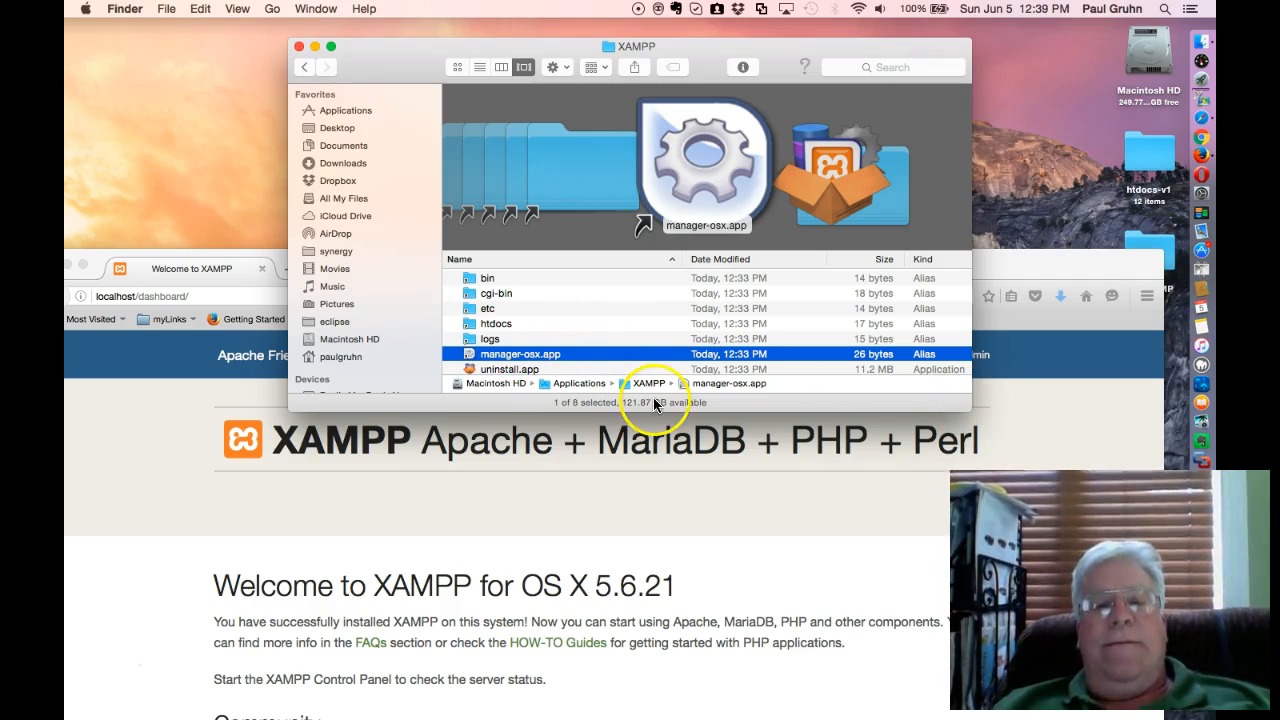
drag(969, 410, 1022, 500)
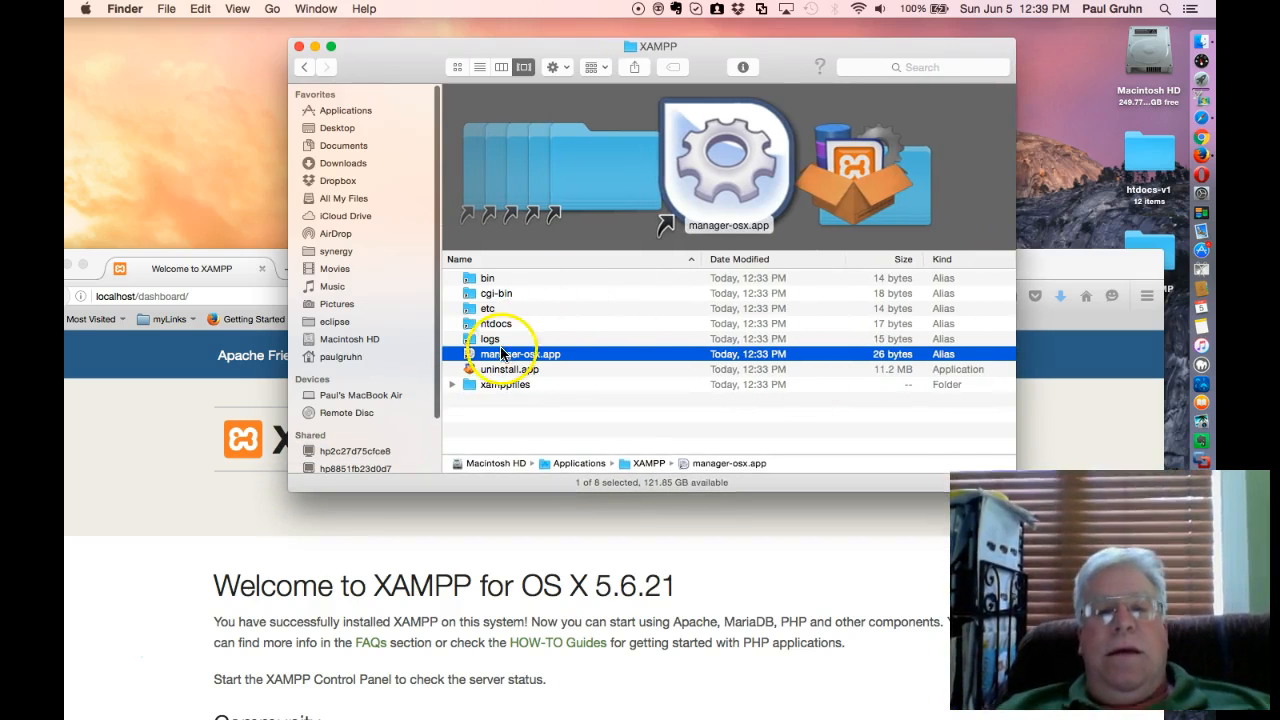
Step: Open the htdocs folder inside the XAMPP folder and compare its contents with the dashboard address in Firefox
click(510, 356)
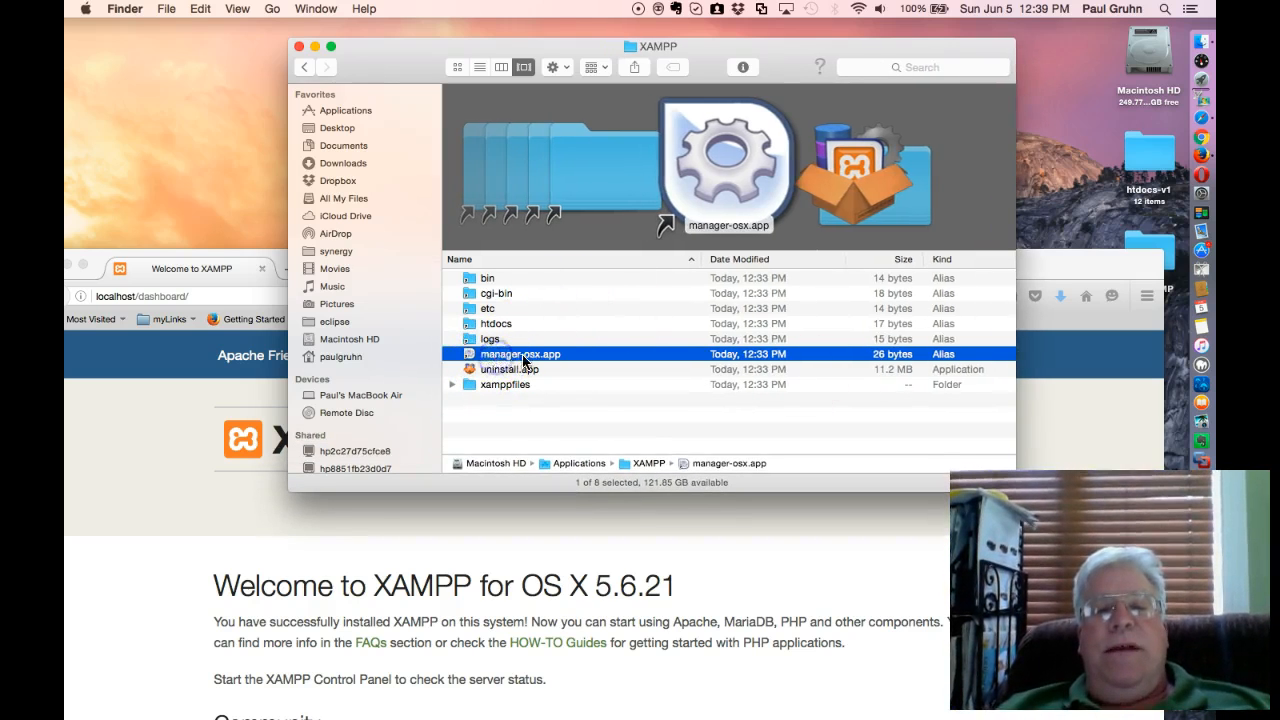
click(469, 355)
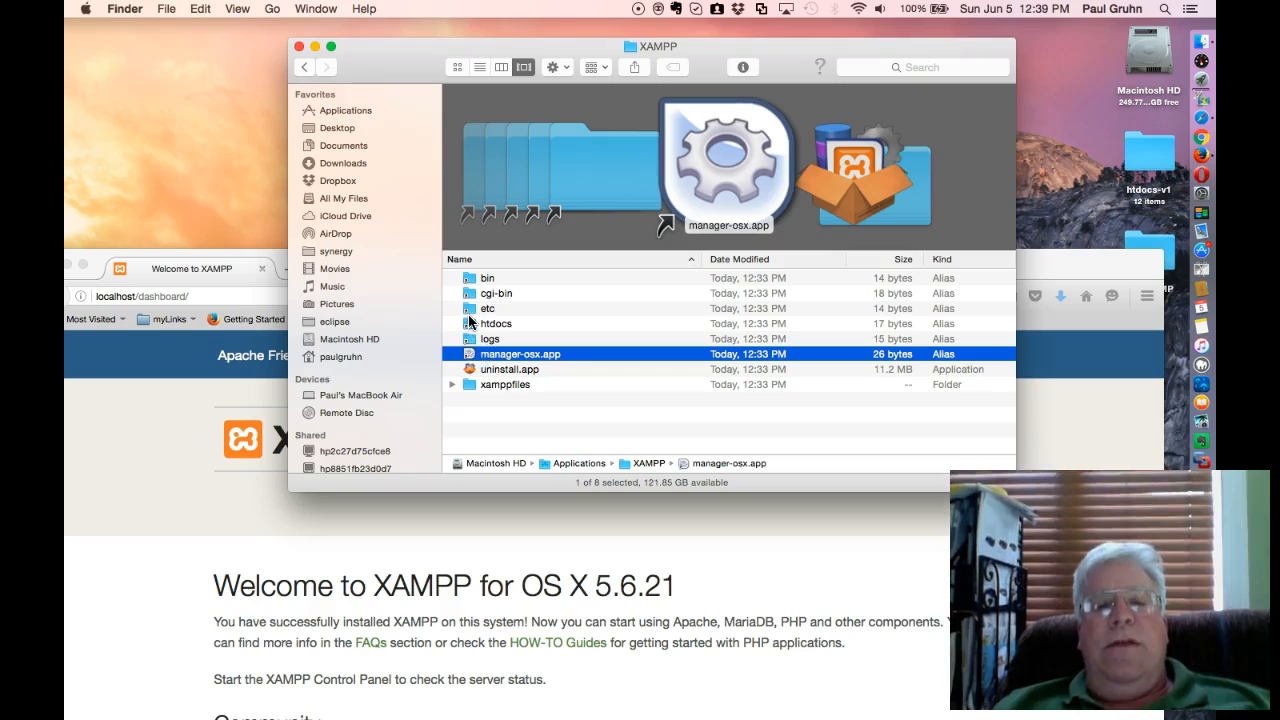
double_click(466, 324)
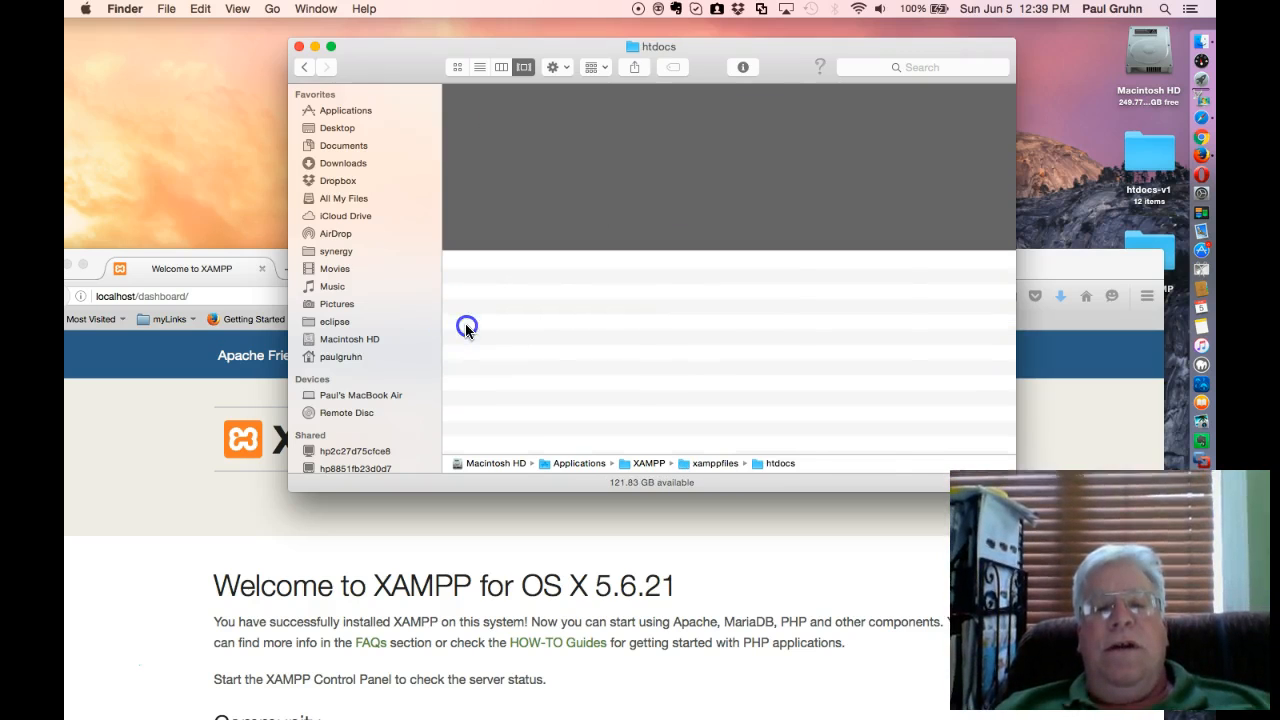
click(465, 322)
click(470, 307)
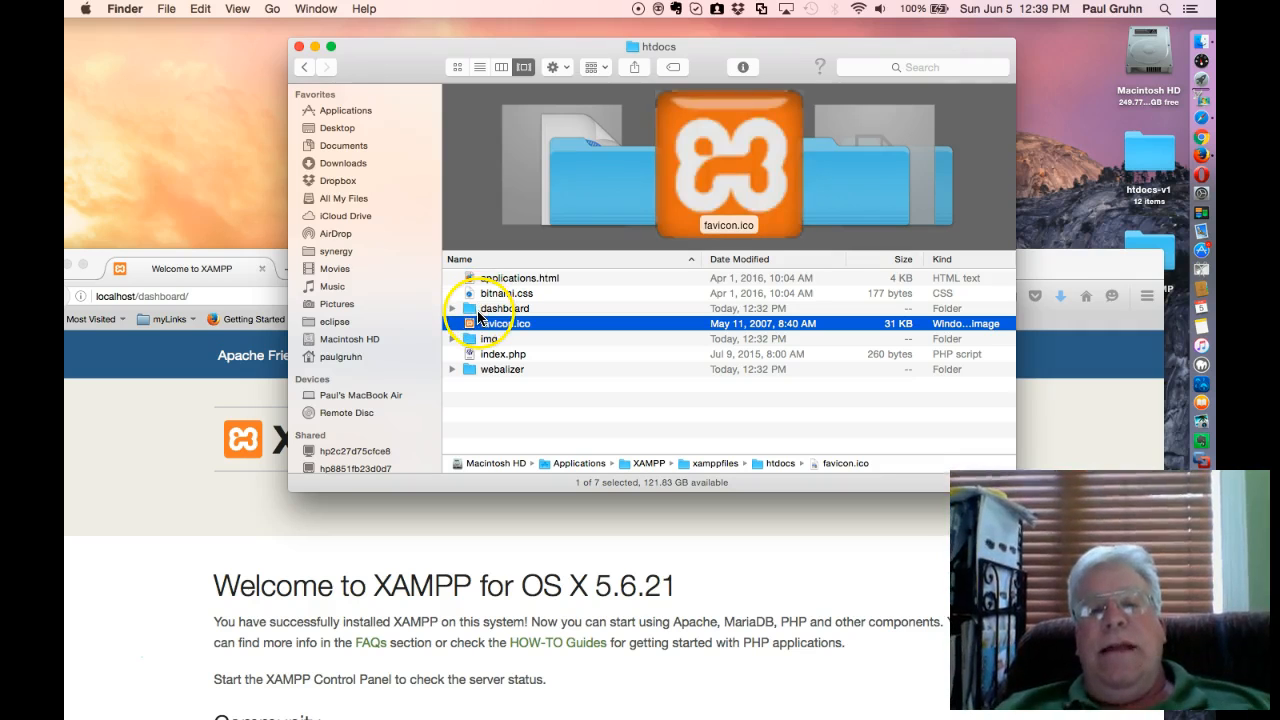
click(198, 494)
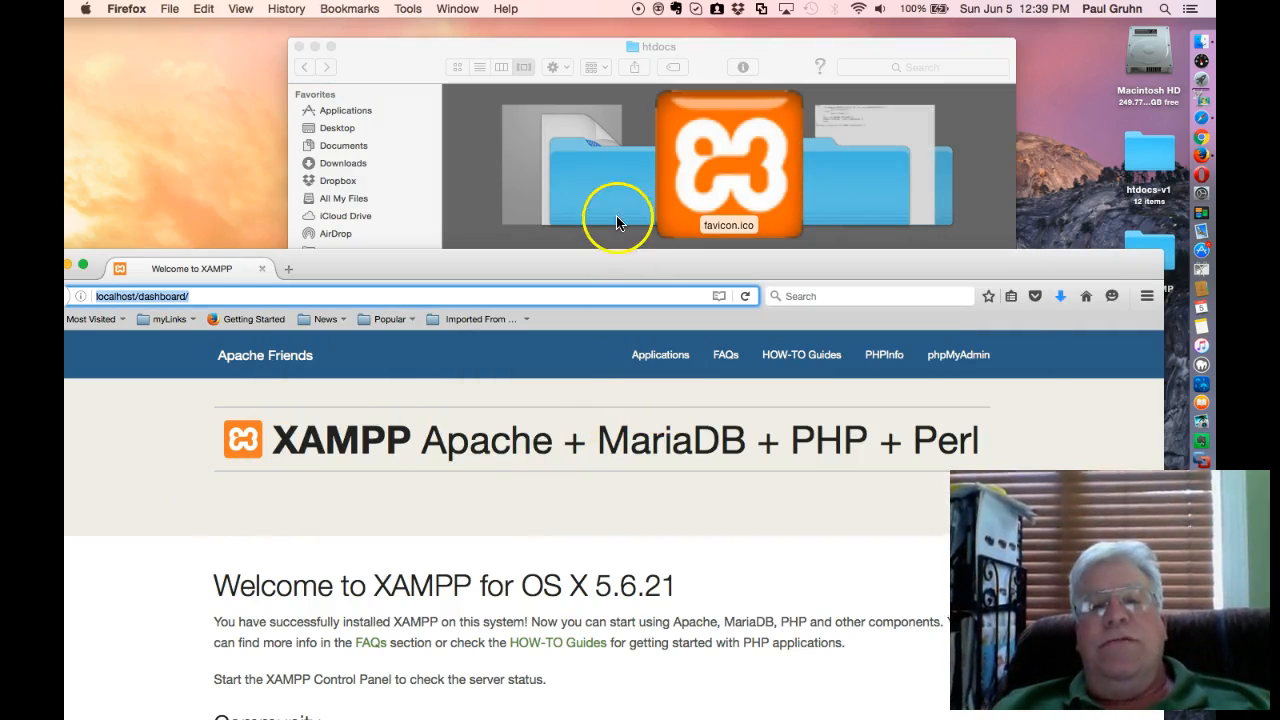
click(400, 57)
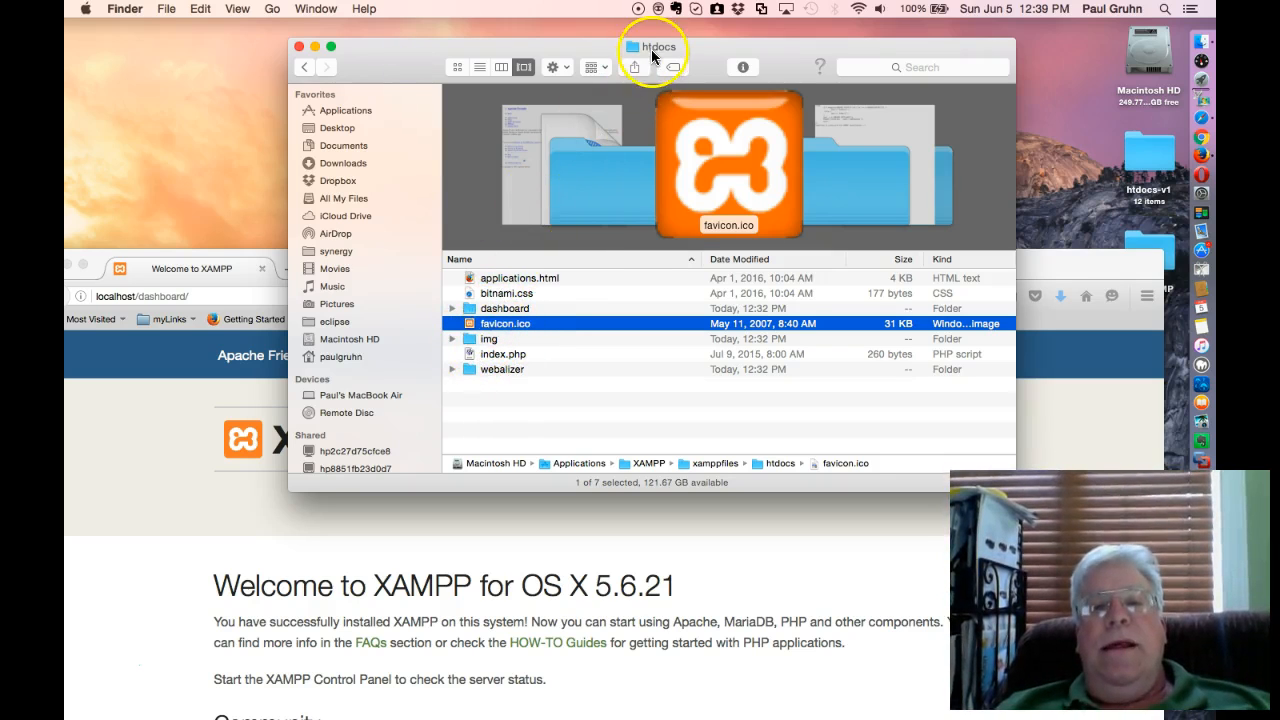
Step: Rename index.php in the htdocs folder as index-org.php
click(491, 358)
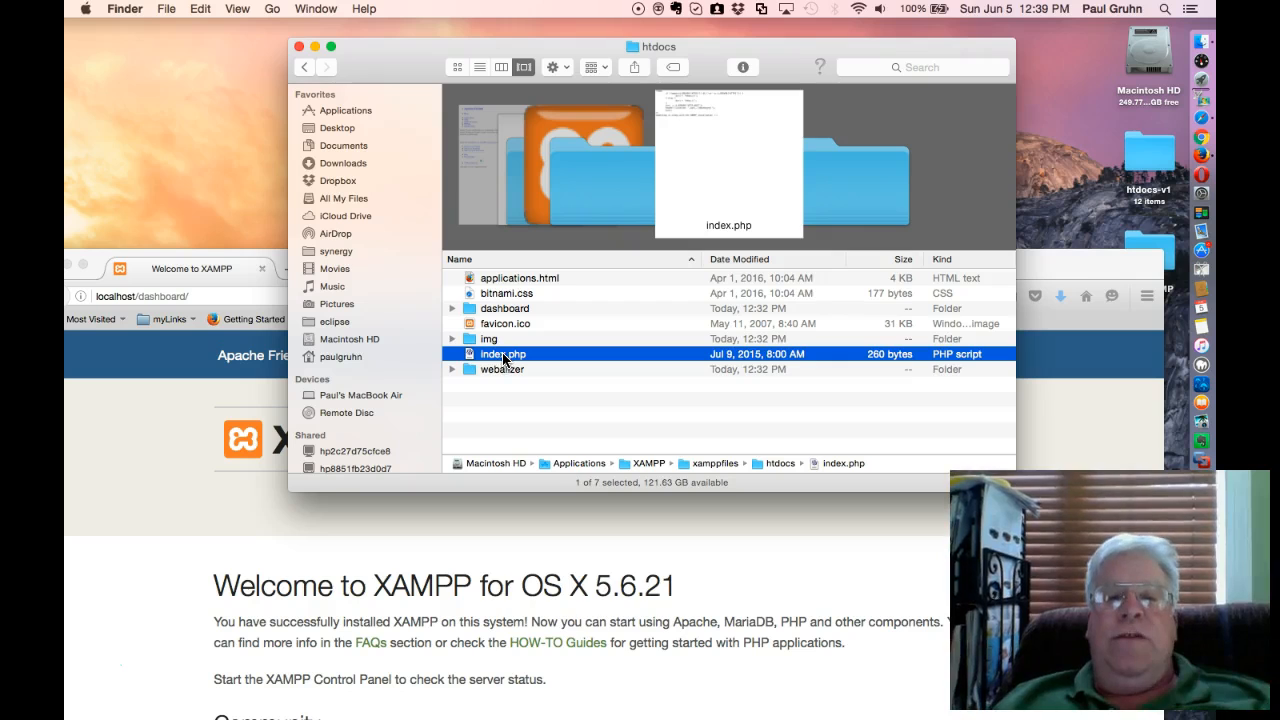
right_click(504, 358)
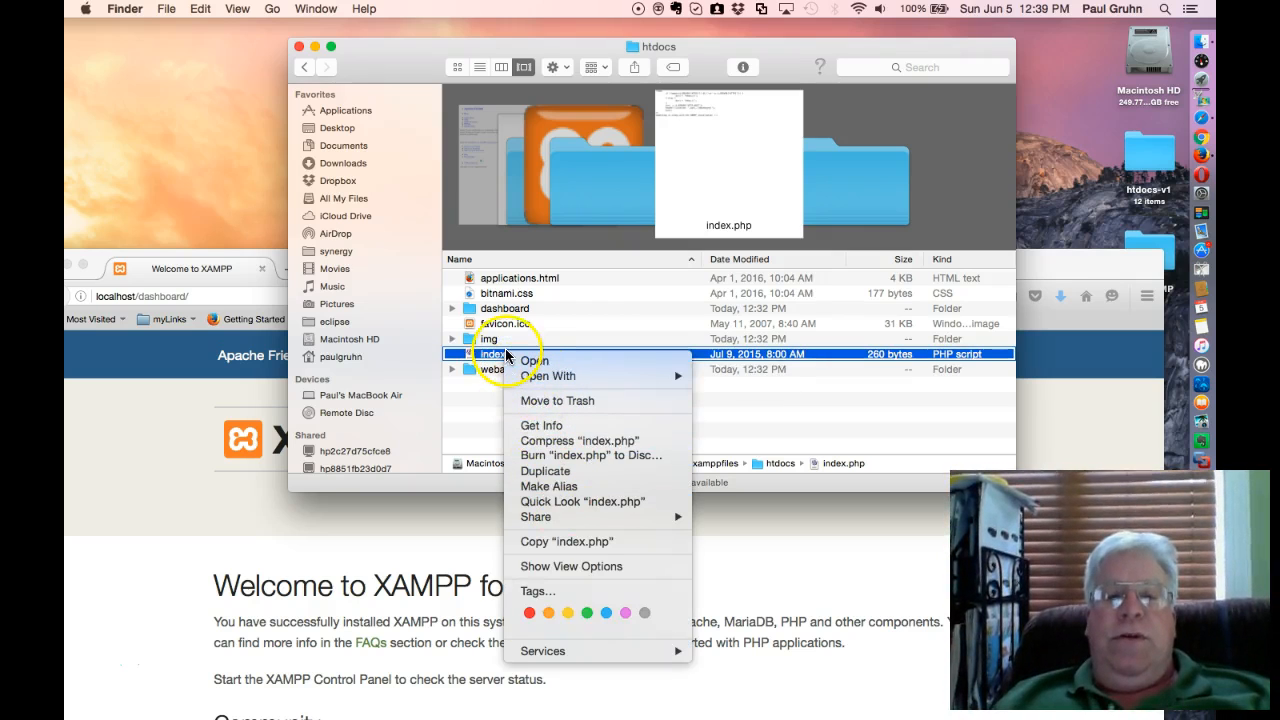
click(506, 355)
click(500, 354)
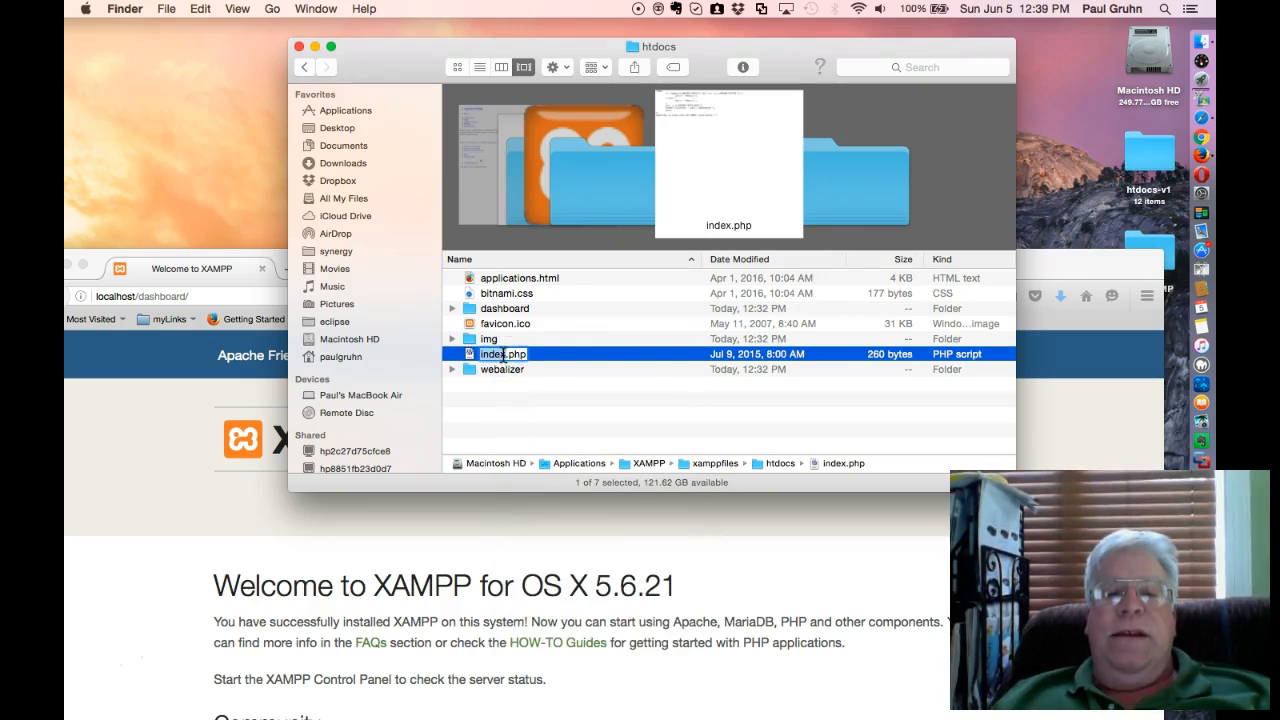
key(Right)
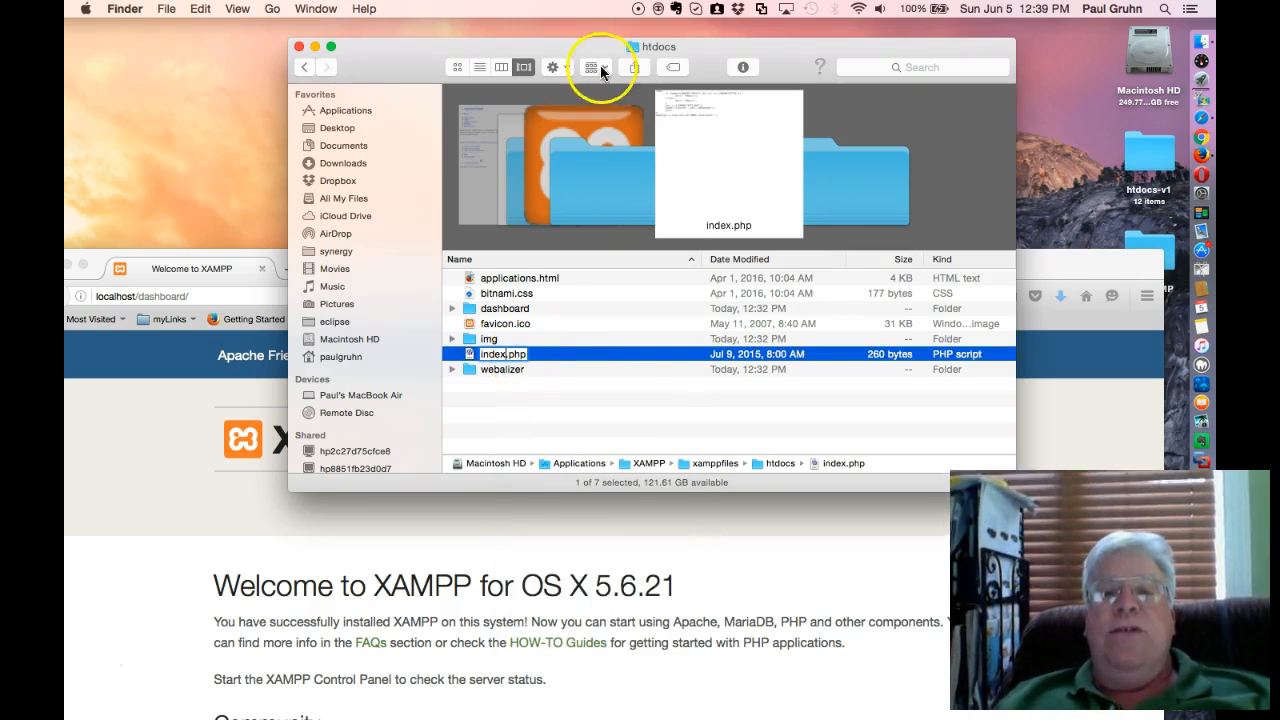
text(-org)
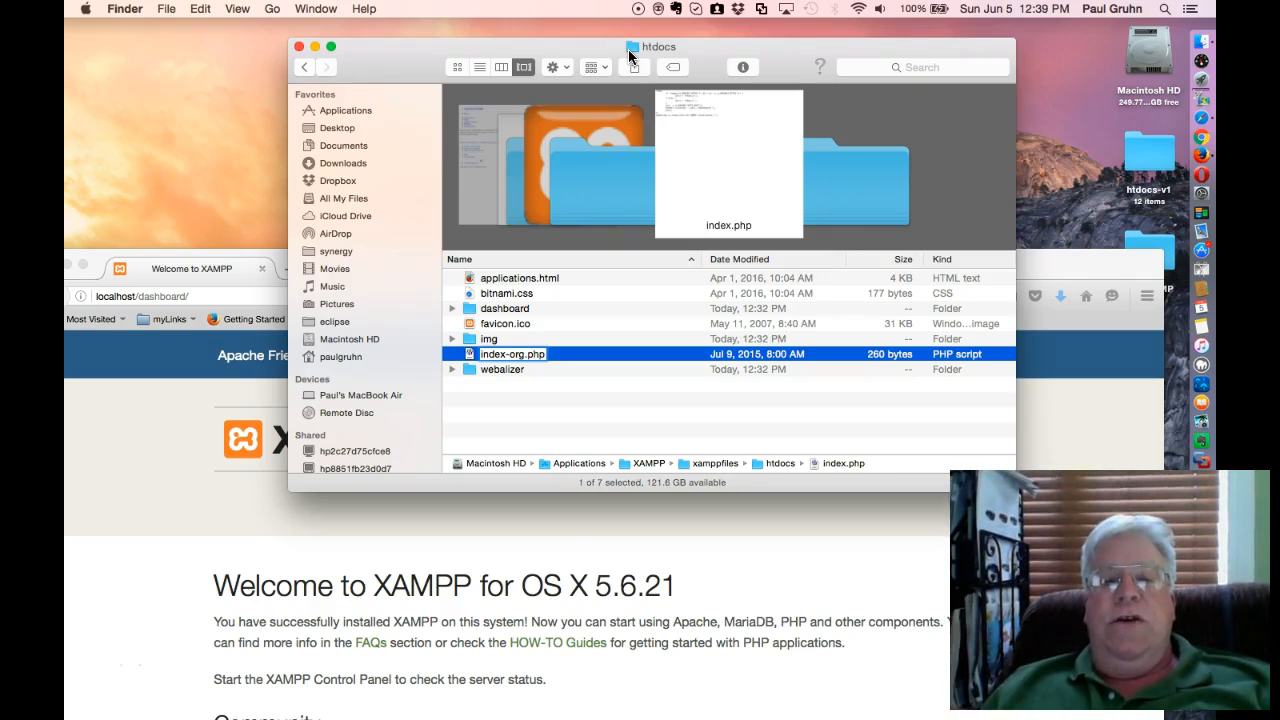
key(Return)
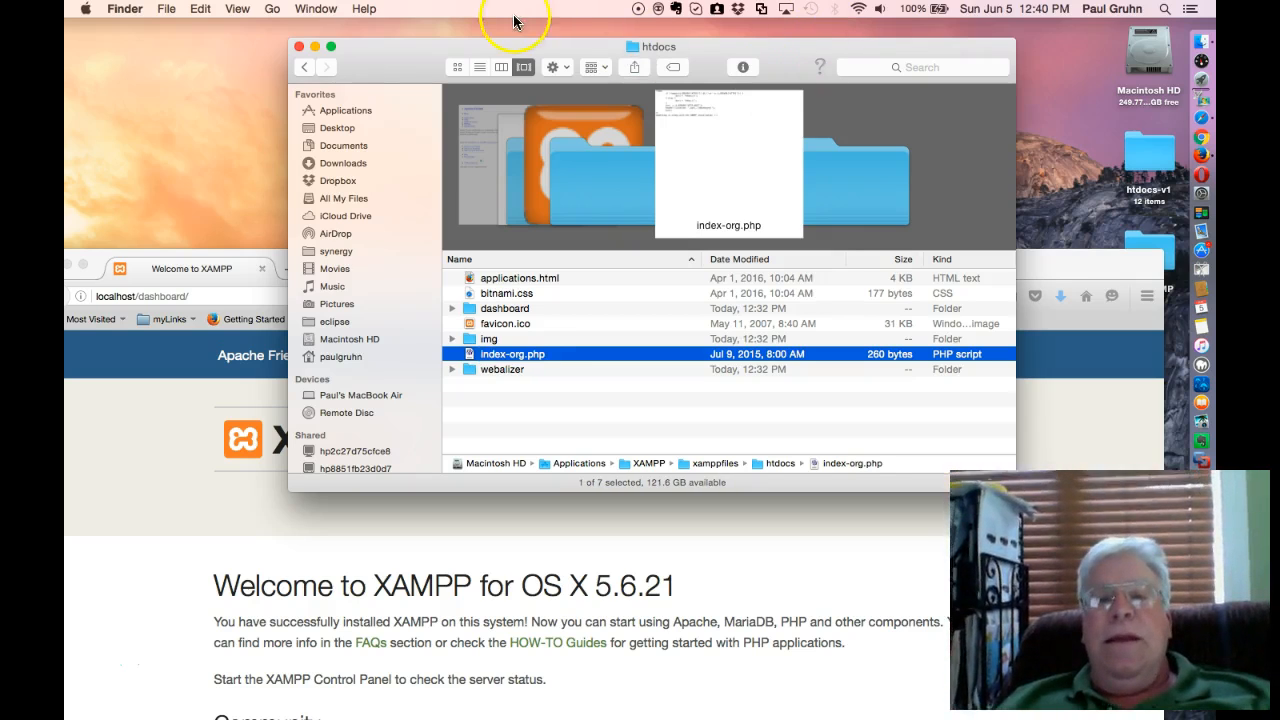
Step: Shift the htdocs window and lower the Firefox window to uncover the folders on the desktop
drag(403, 67, 341, 58)
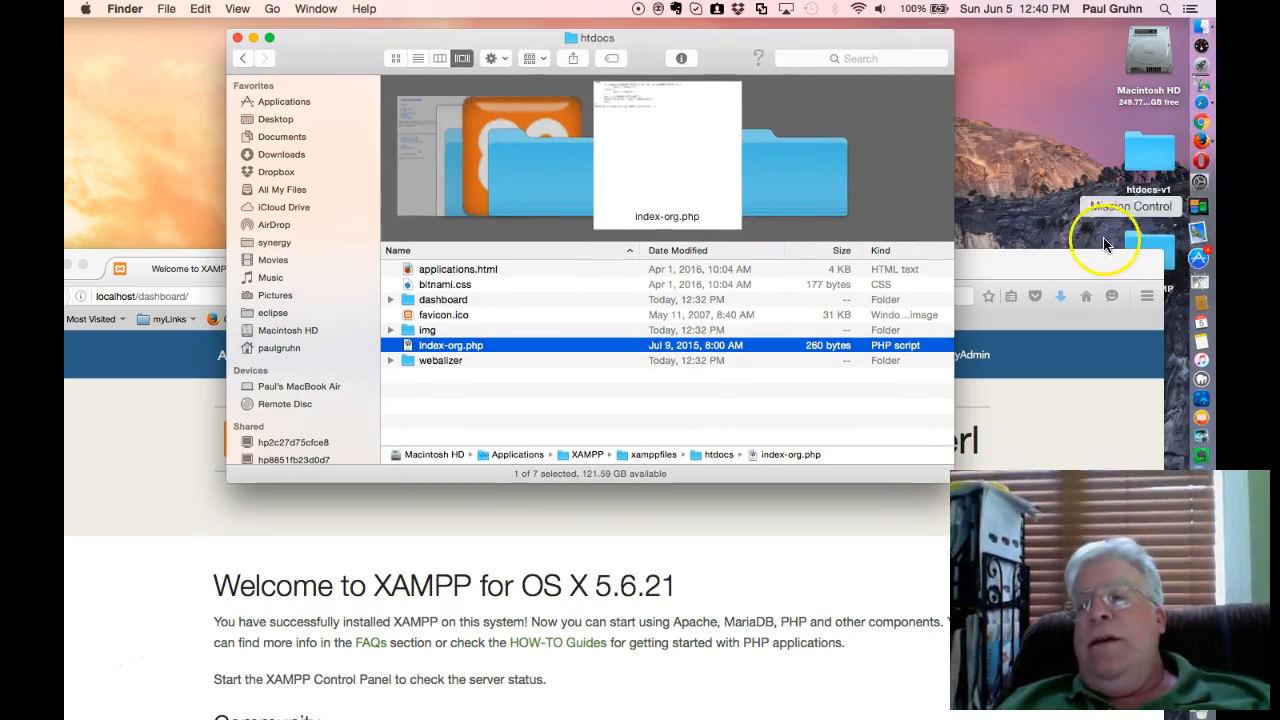
click(1051, 270)
drag(951, 274, 886, 490)
Step: Open the htdocs-v1 folder on the desktop to check its contents, then close its window
click(1148, 151)
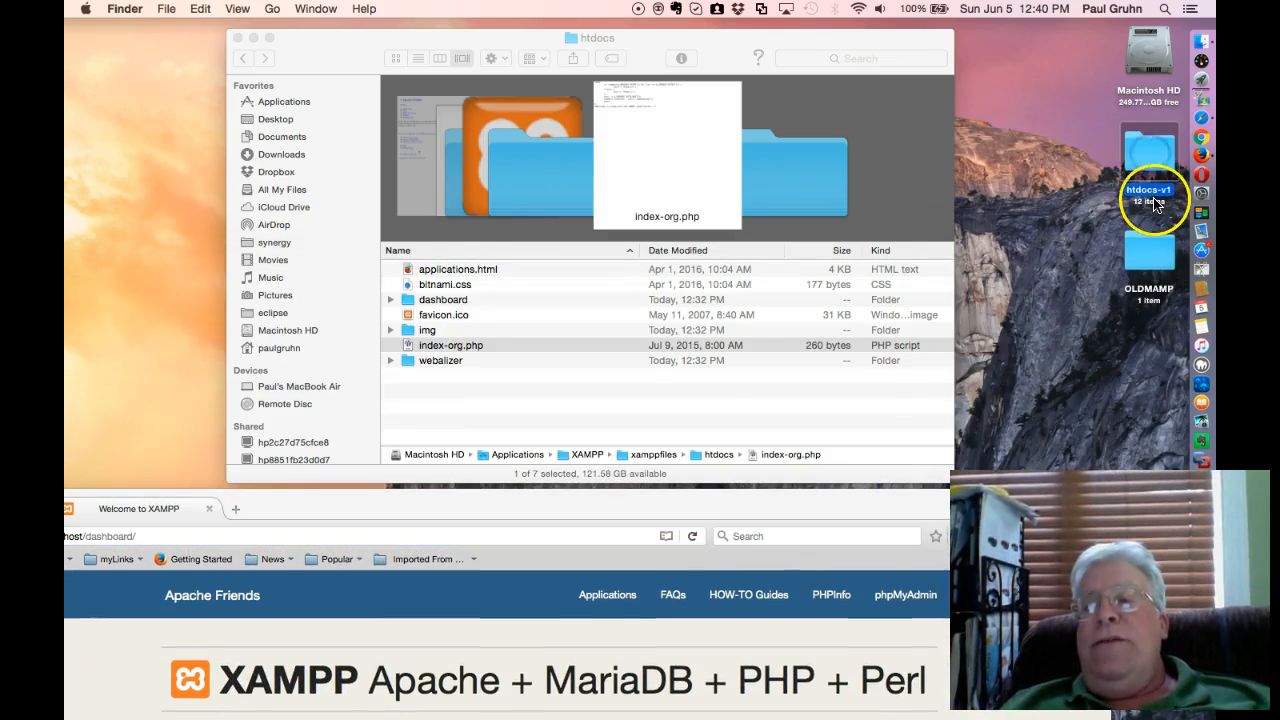
double_click(1152, 192)
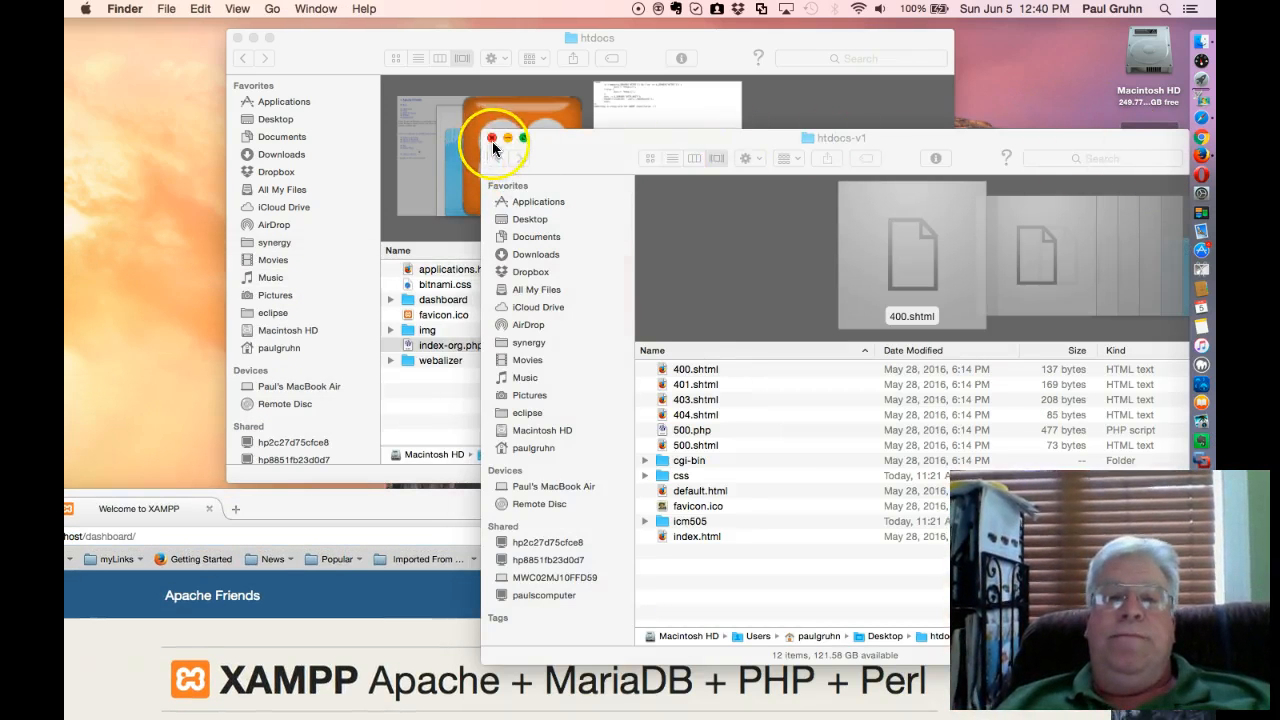
click(493, 138)
click(1150, 192)
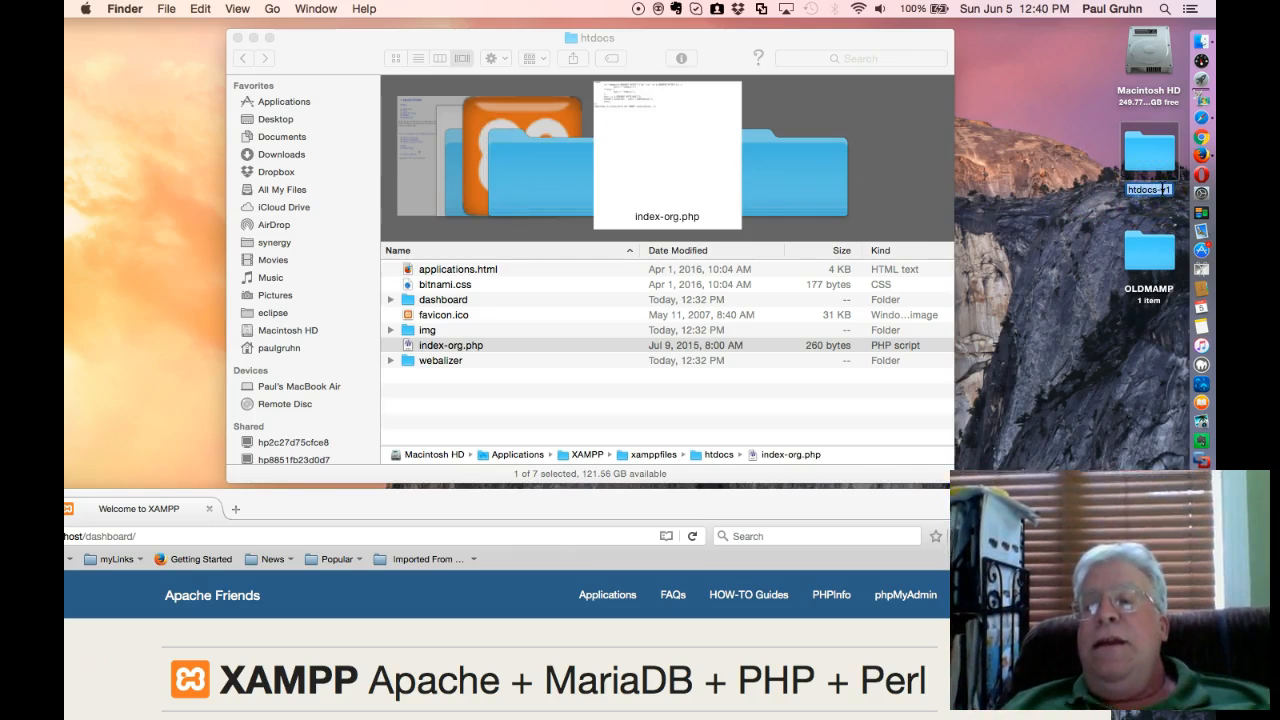
Step: Move the XAMPP htdocs window to the side of the desktop, deselect its files and make it narrower and taller
click(410, 39)
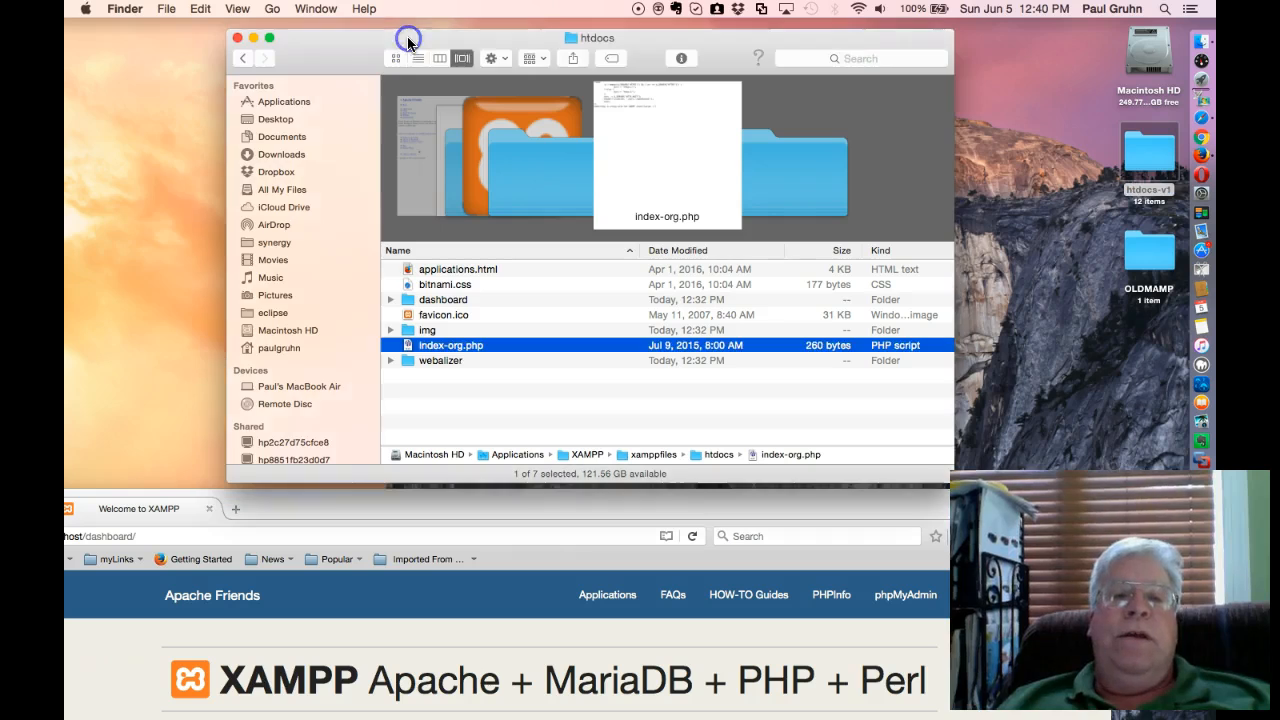
drag(405, 39, 224, 32)
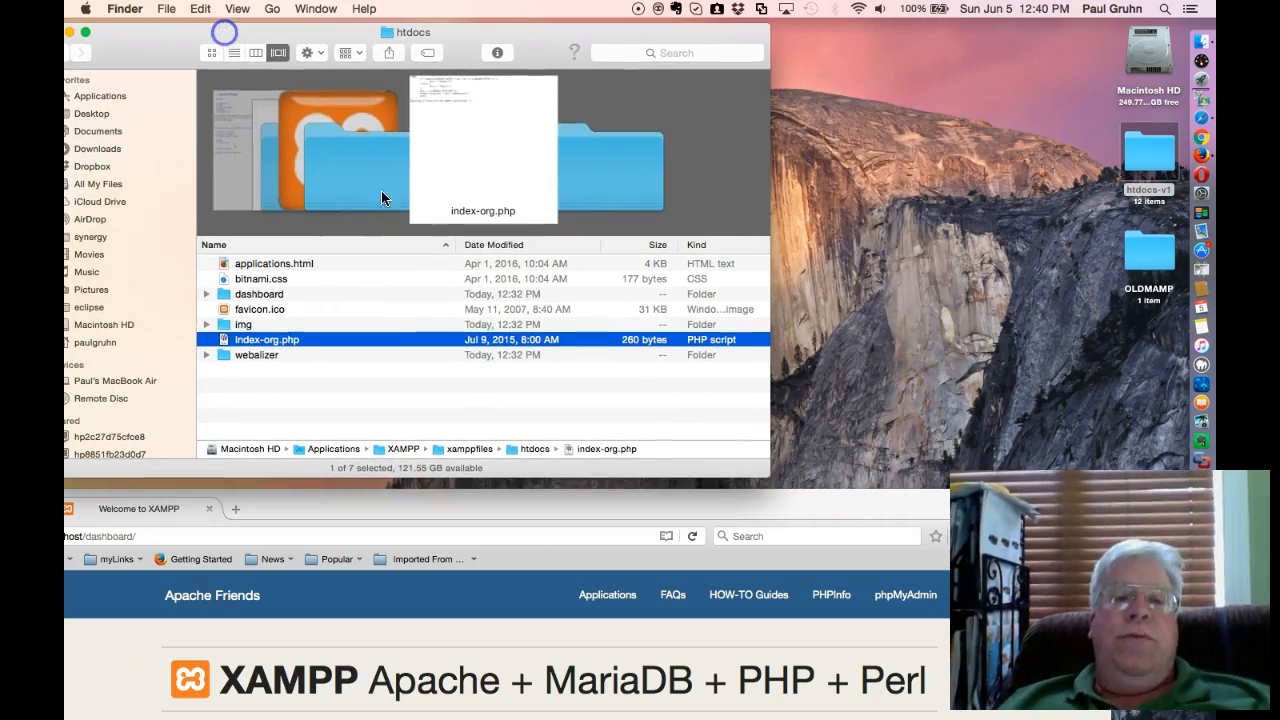
click(655, 391)
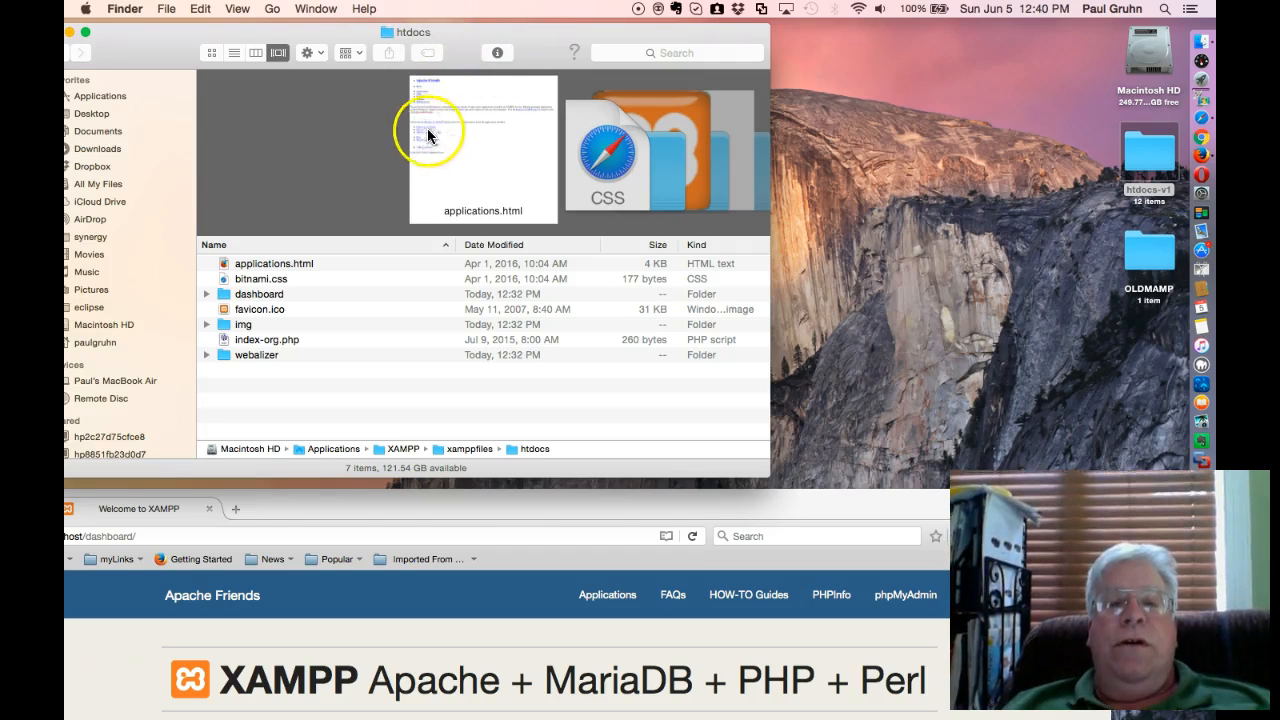
drag(768, 468, 655, 512)
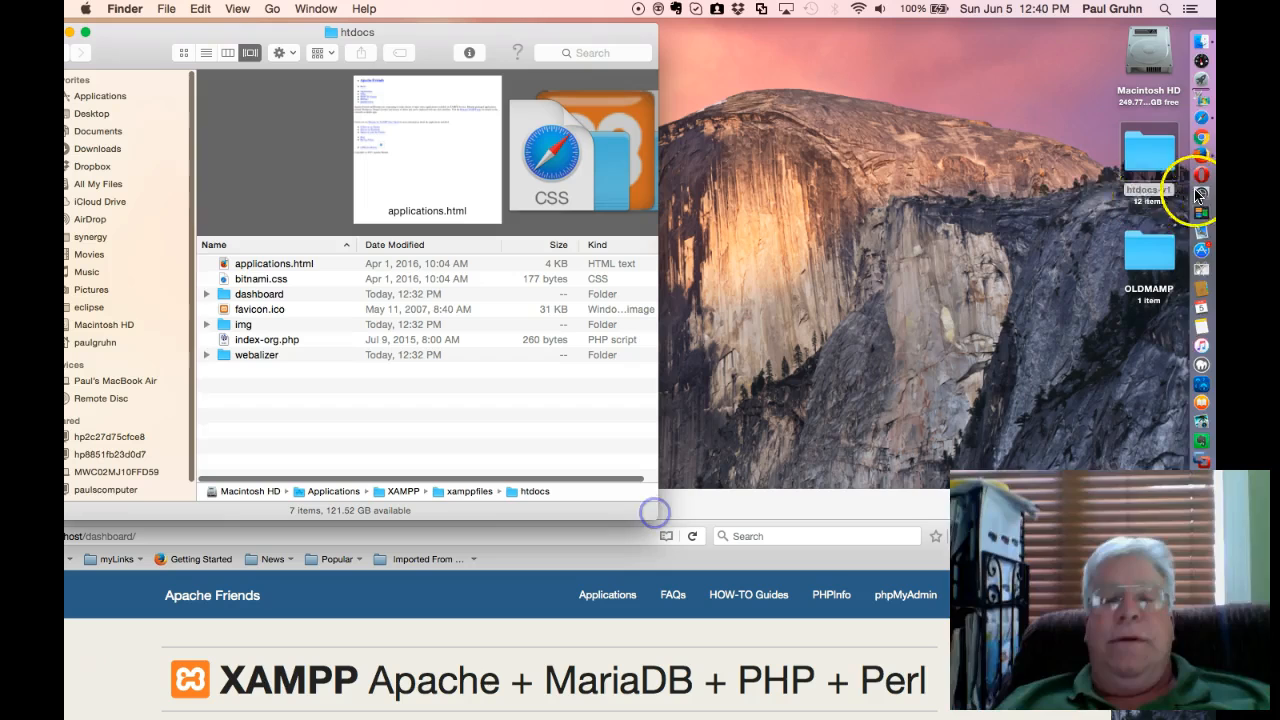
Step: Open the htdocs-v1 folder from the desktop and place its window beside the XAMPP htdocs window
click(1148, 156)
double_click(1148, 156)
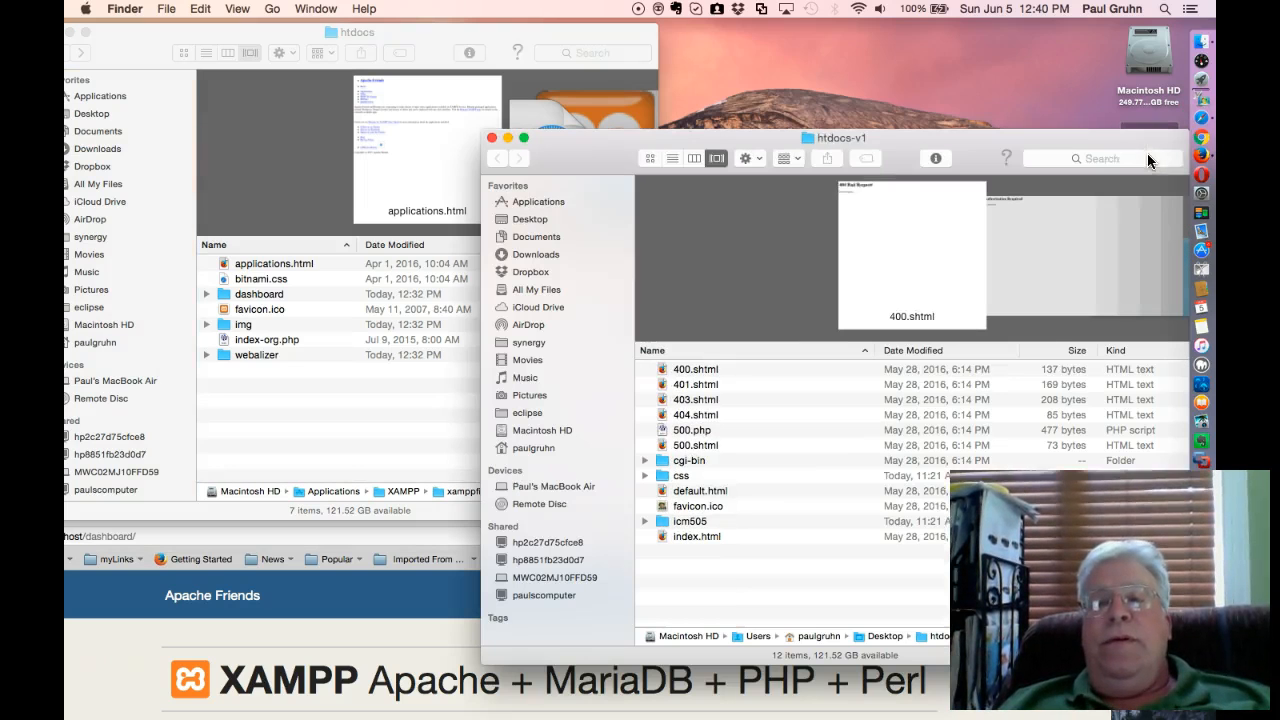
drag(609, 143, 789, 51)
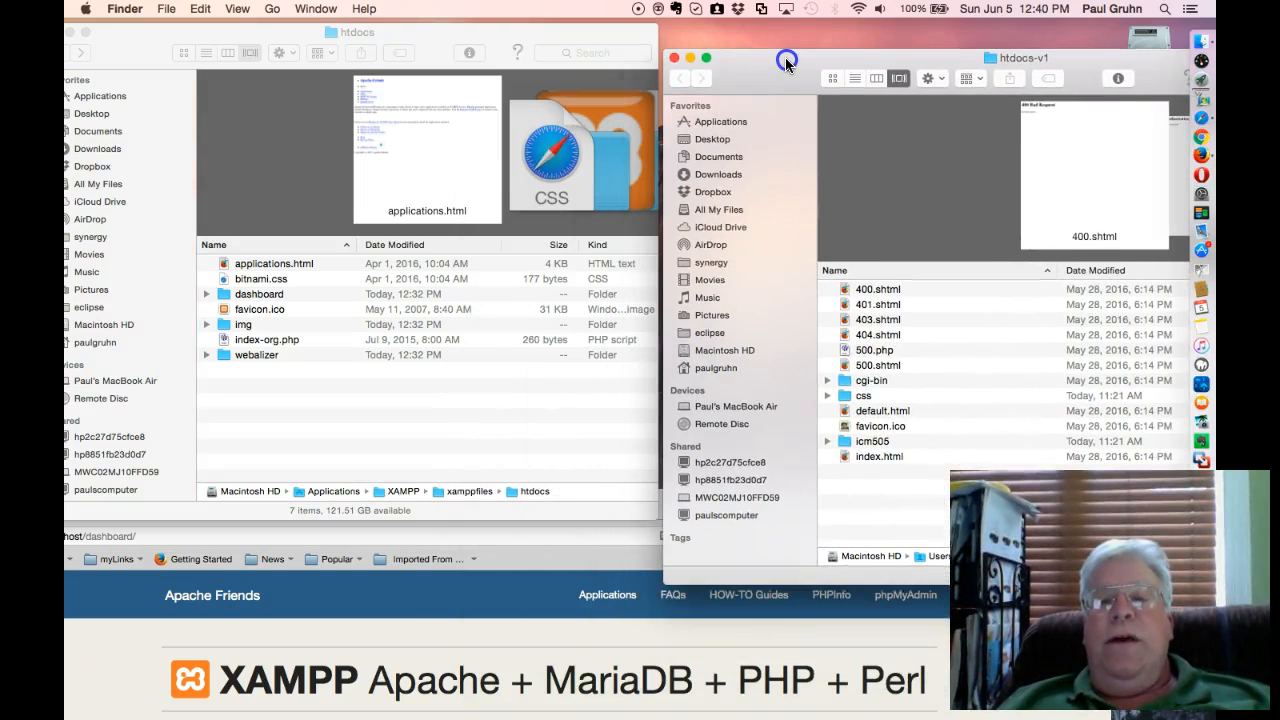
Step: Copy all files and folders from htdocs-v1 into the XAMPP htdocs folder, replacing the existing favicon.ico, and check the copied items
click(866, 289)
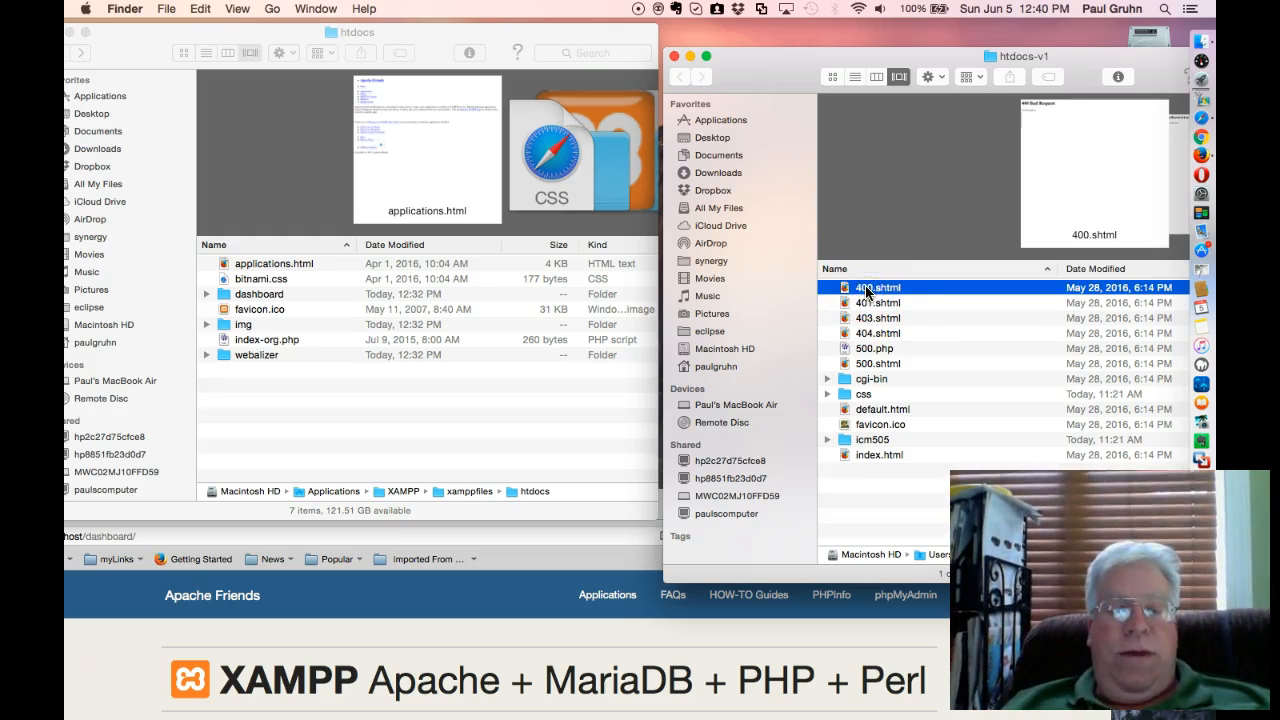
shift+click(880, 454)
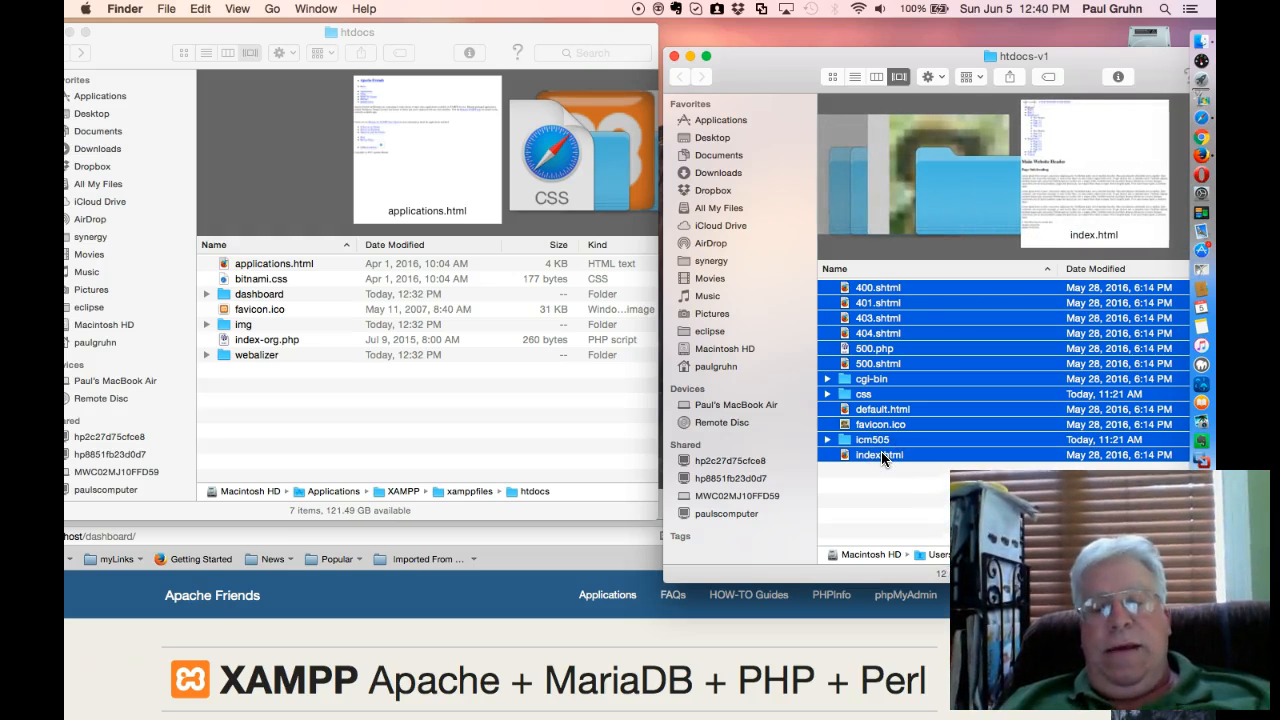
click(442, 423)
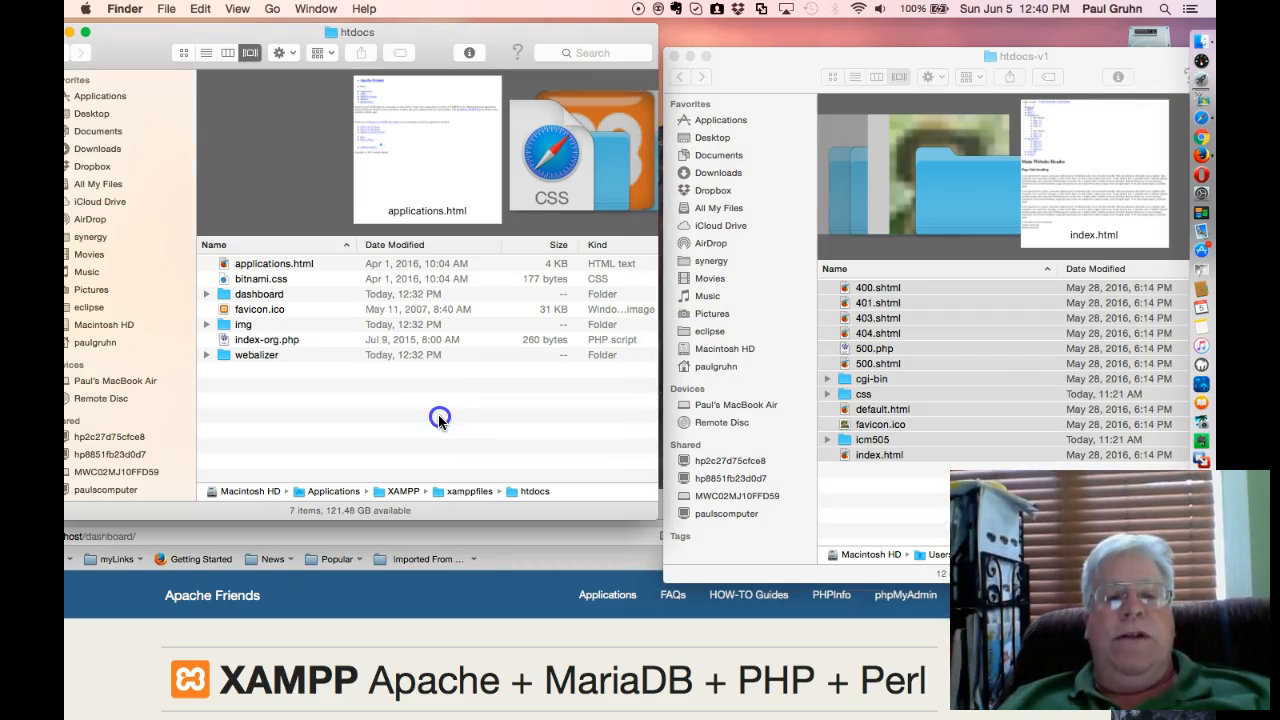
key(super+v)
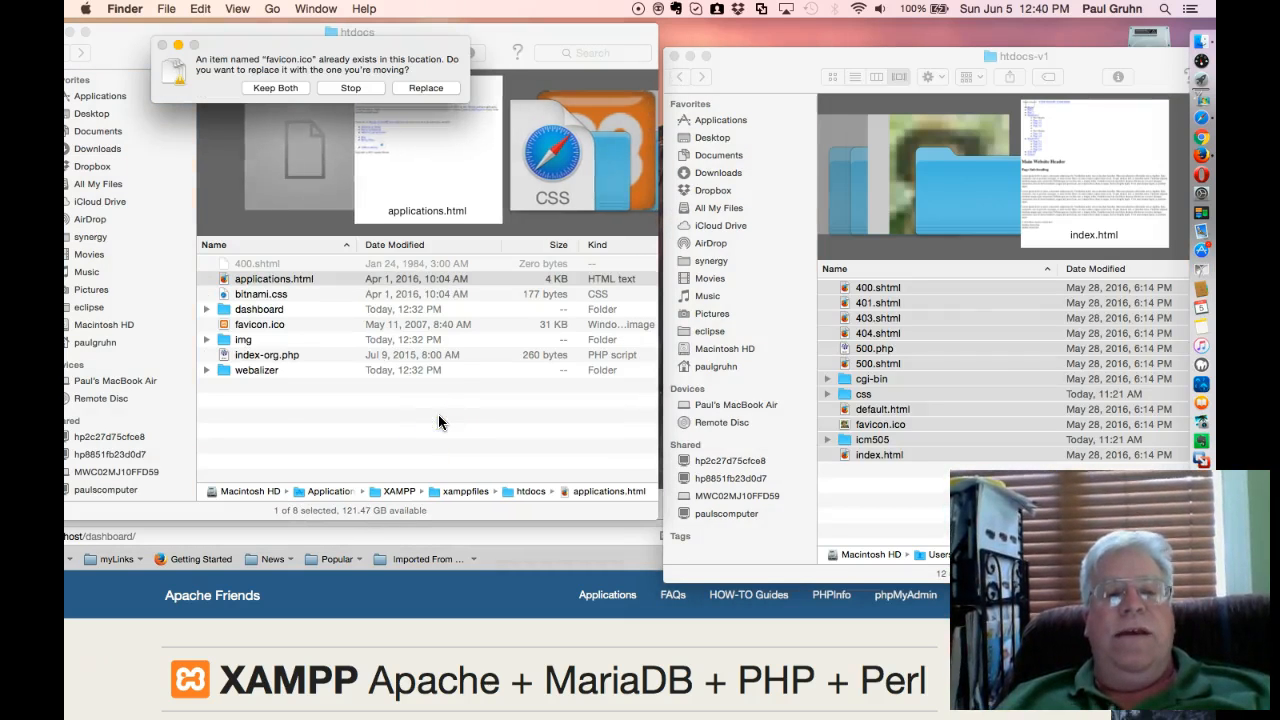
click(425, 88)
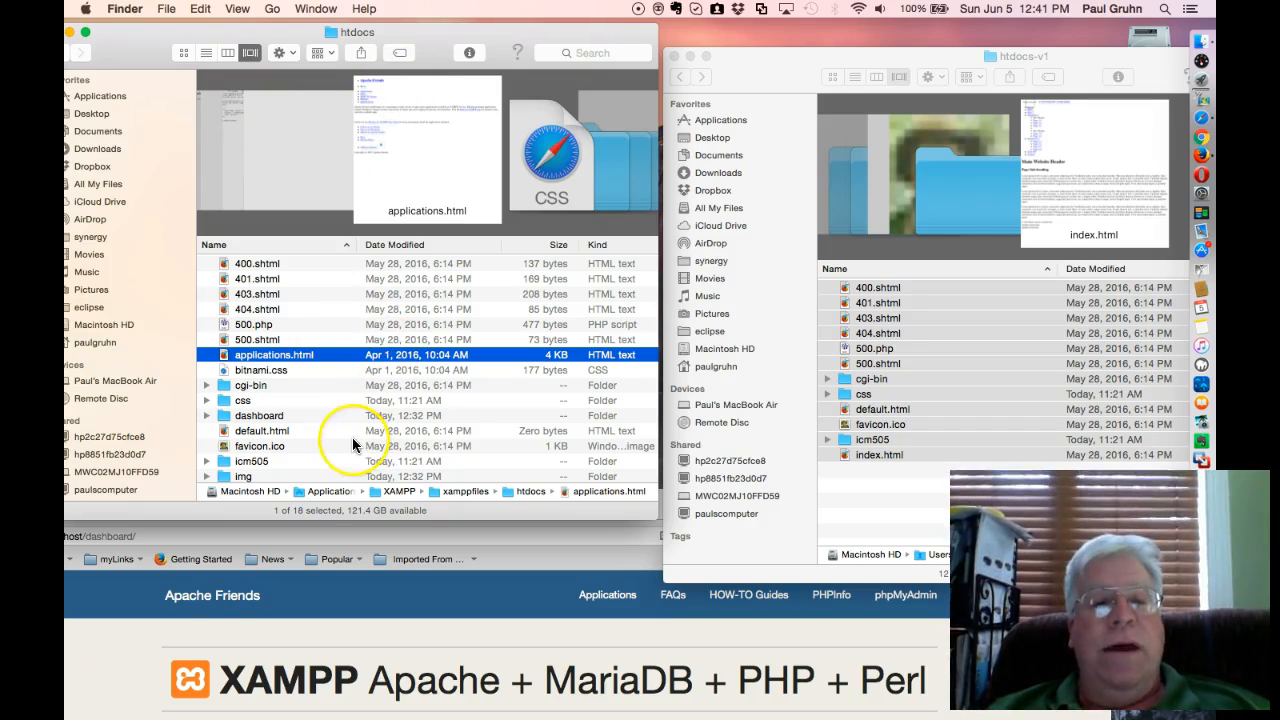
scroll(352, 437, down, 3)
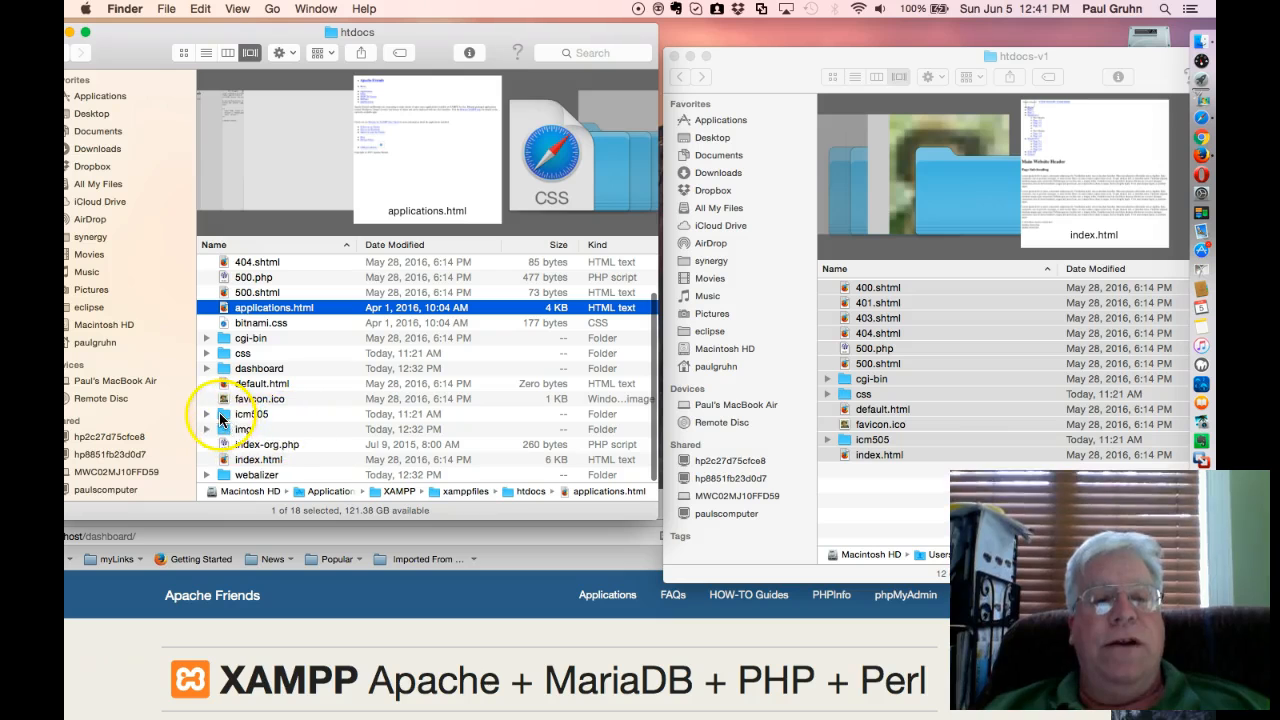
Step: Bring the Firefox window with the XAMPP dashboard to the front and move it up over the folder windows
click(428, 606)
drag(405, 496, 622, 143)
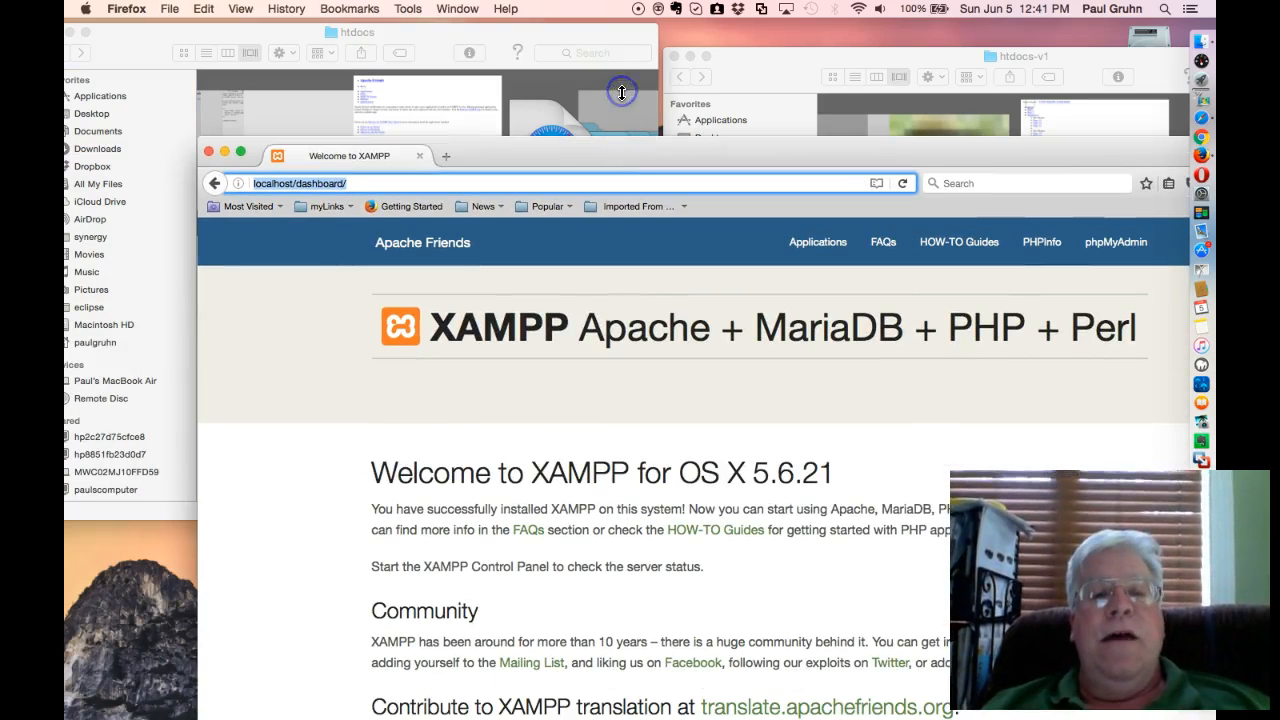
drag(475, 201, 443, 191)
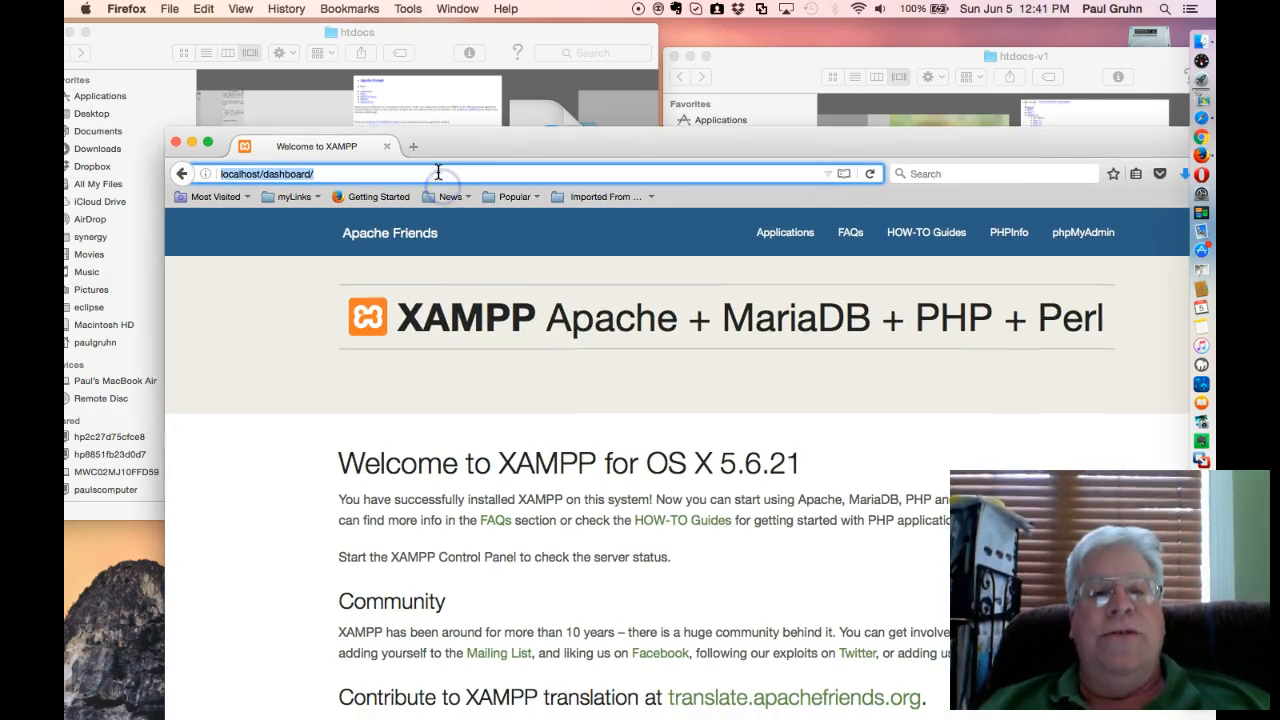
Step: Load the copied website at localhost in the browser and open its ICM 505 page
click(435, 174)
key(BackSpace)
key(BackSpace)
key(BackSpace)
key(BackSpace)
key(BackSpace)
key(BackSpace)
key(BackSpace)
key(BackSpace)
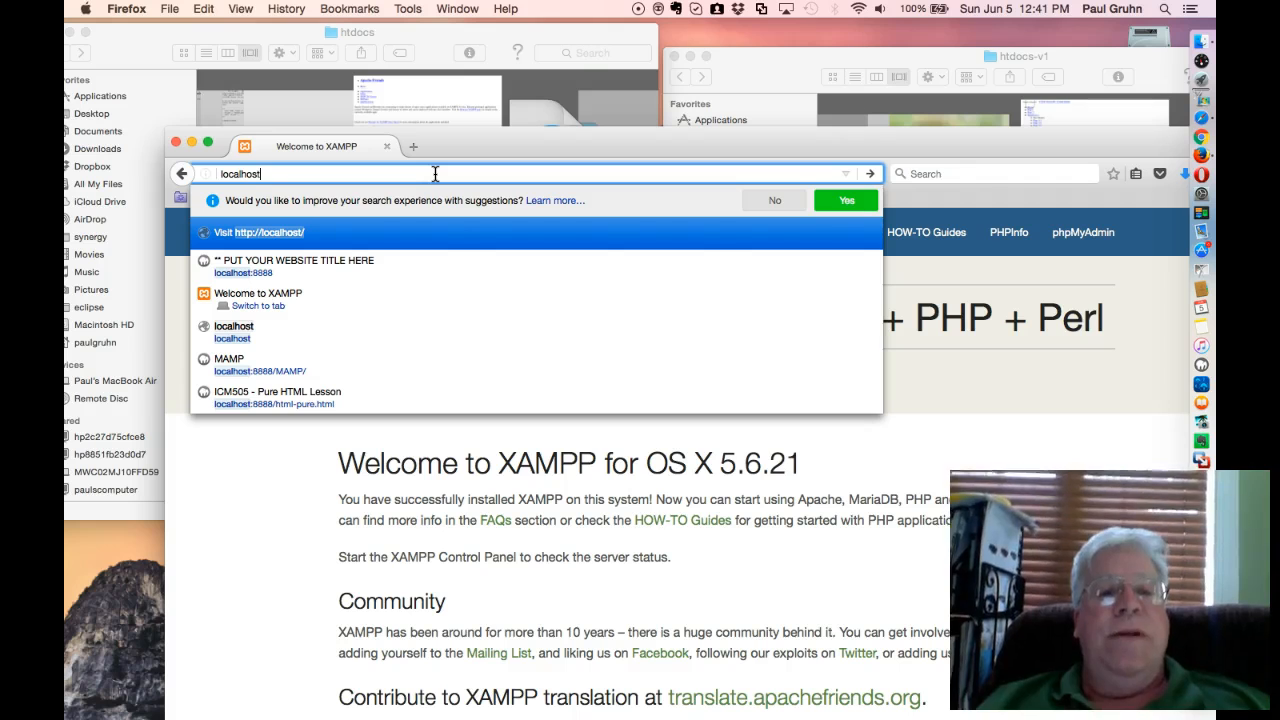
key(Return)
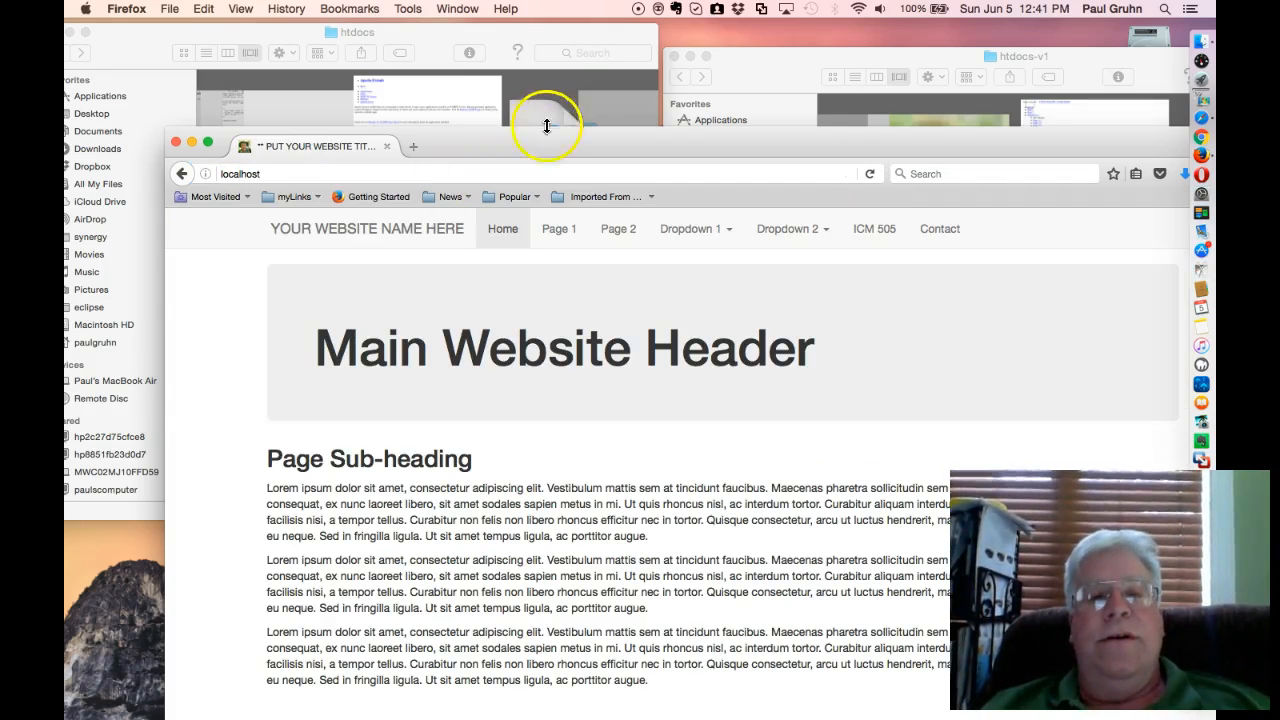
drag(570, 149, 491, 43)
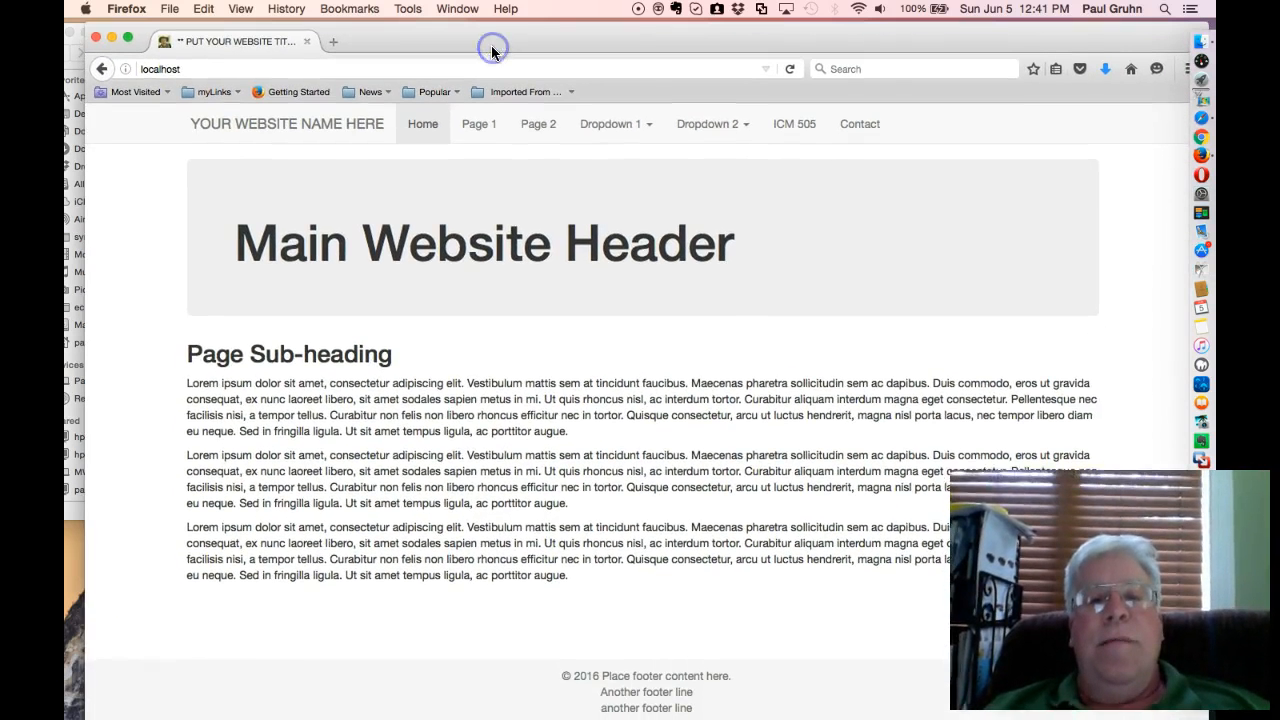
click(791, 128)
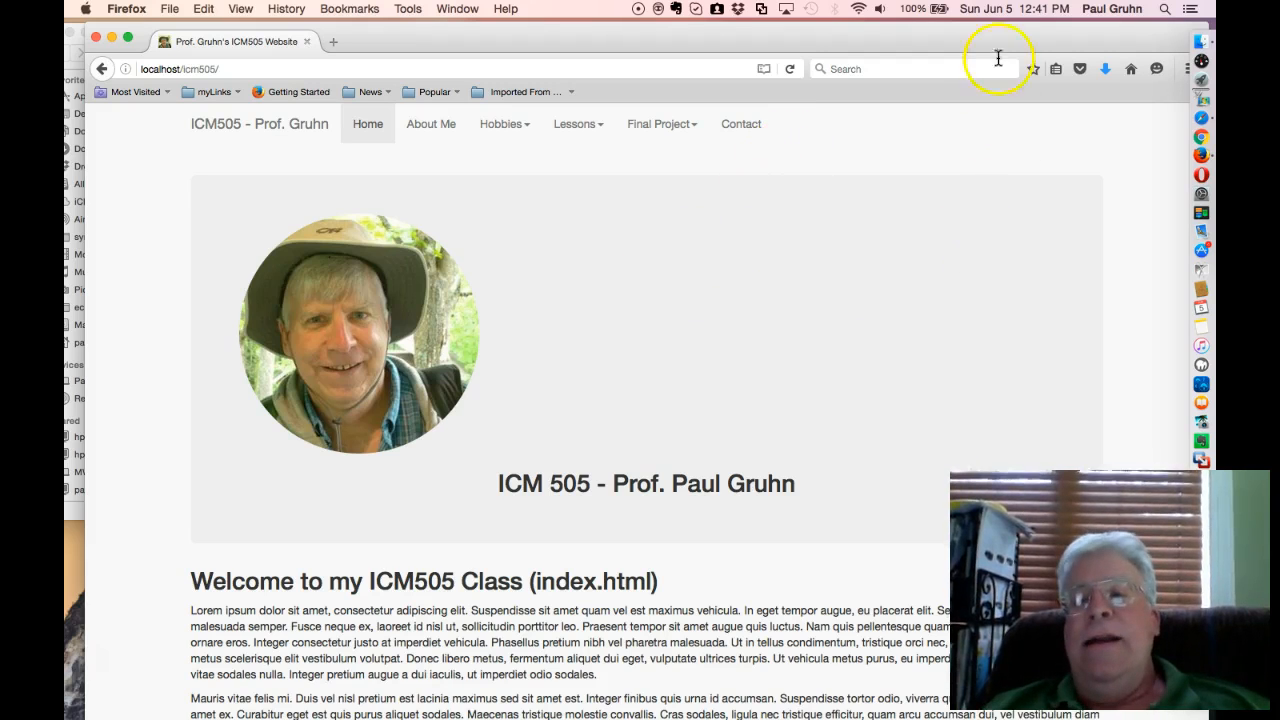
Step: Make the Firefox window smaller and lower it so the htdocs and htdocs-v1 folder windows show behind it
drag(987, 40, 890, 52)
drag(1102, 42, 938, 97)
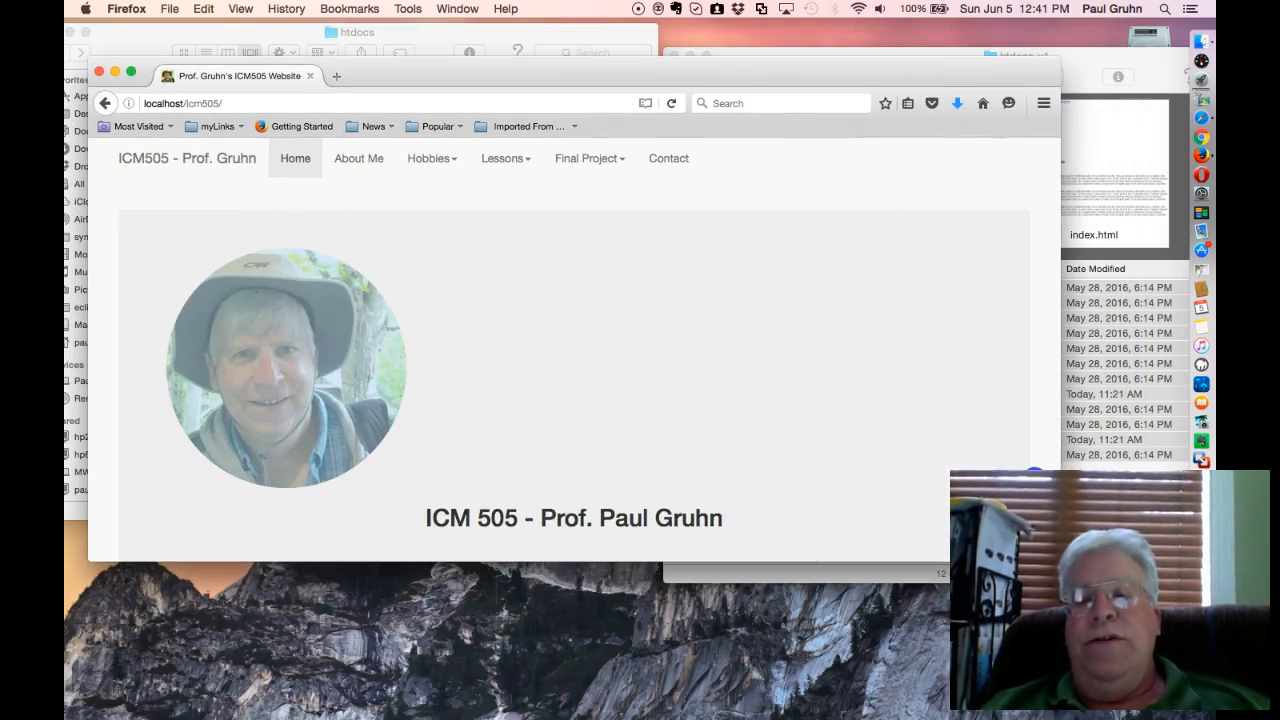
click(809, 375)
drag(541, 78, 578, 146)
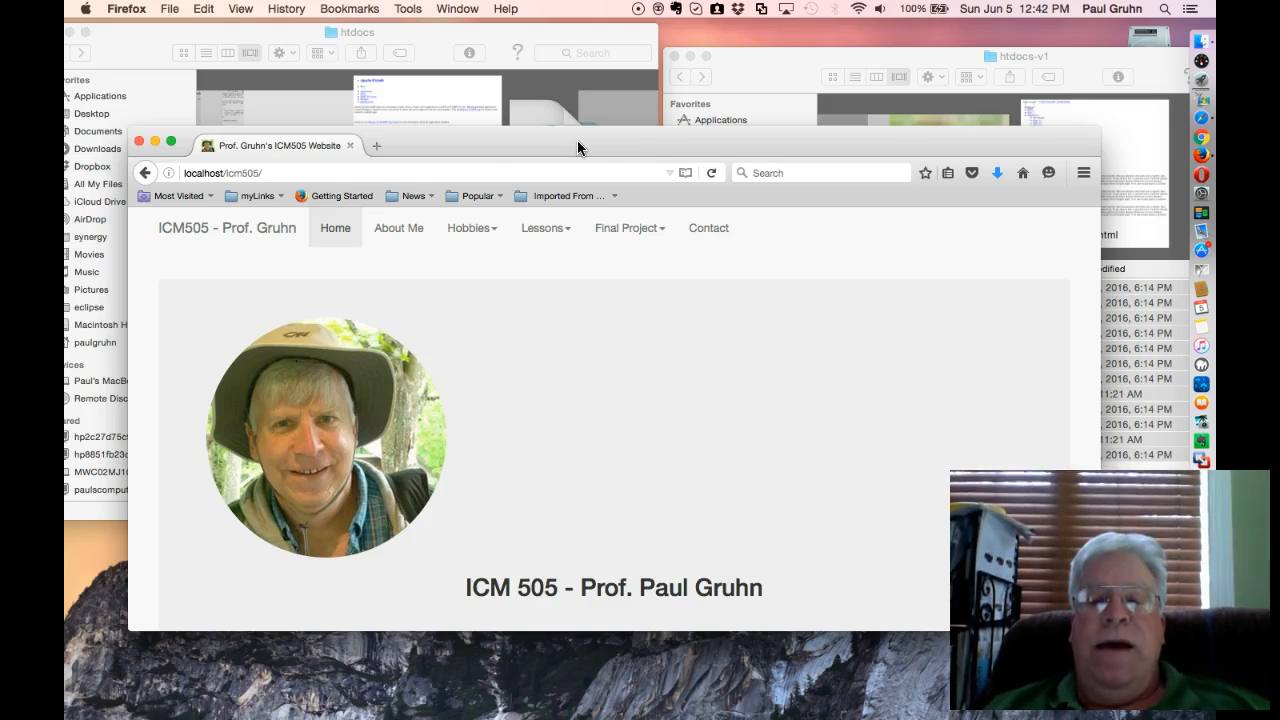
drag(578, 144, 545, 167)
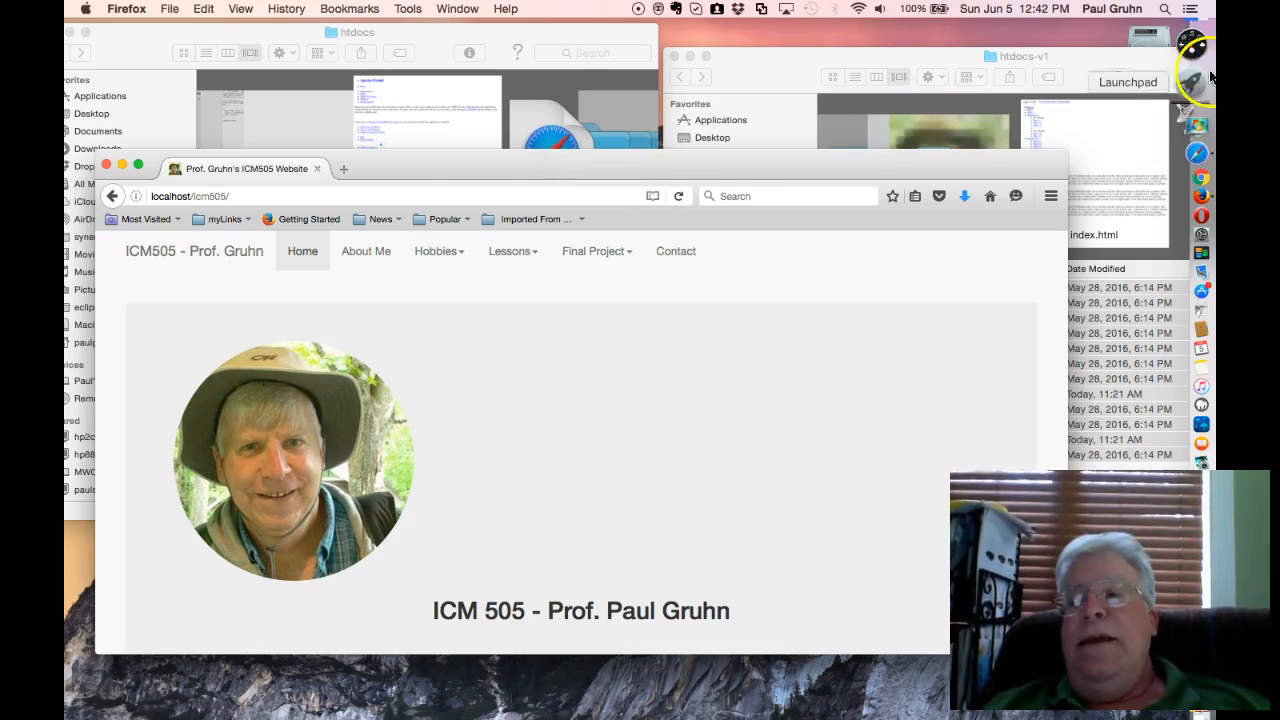
Step: Bring the XAMPP htdocs window in Finder to the front, switch it to the Applications folder and enlarge the window
click(1196, 42)
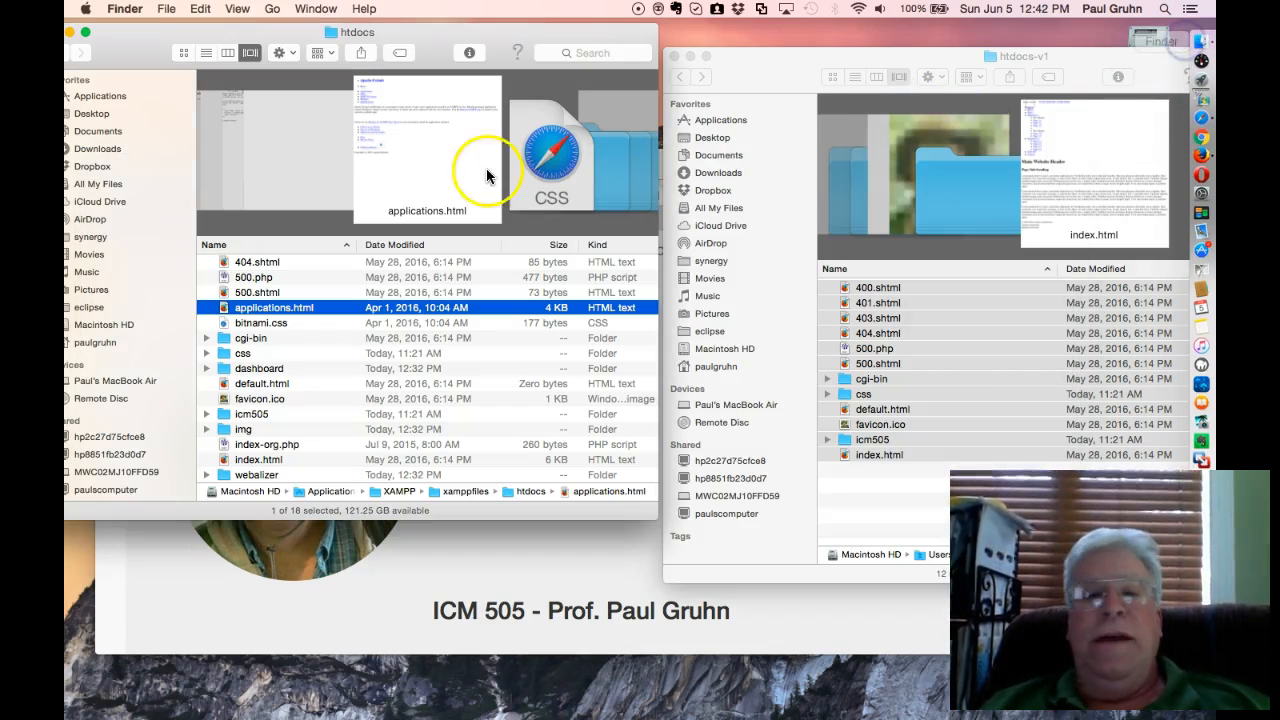
drag(161, 48, 421, 74)
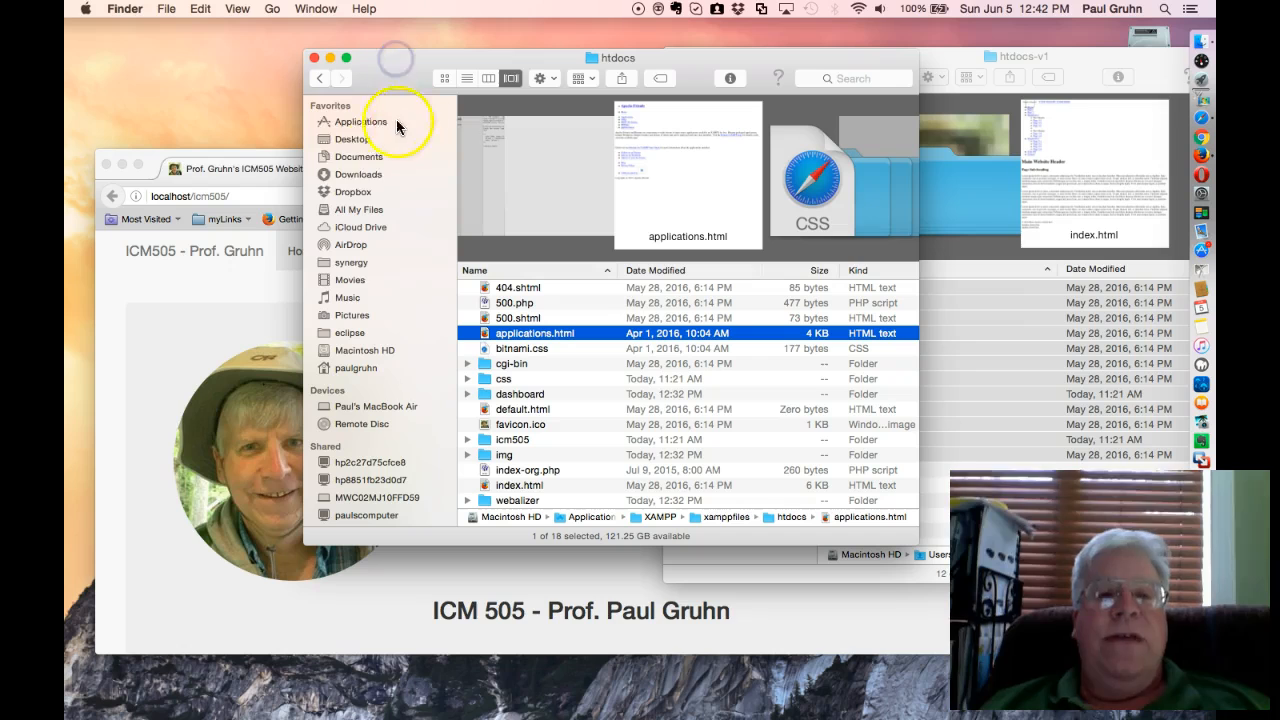
click(356, 122)
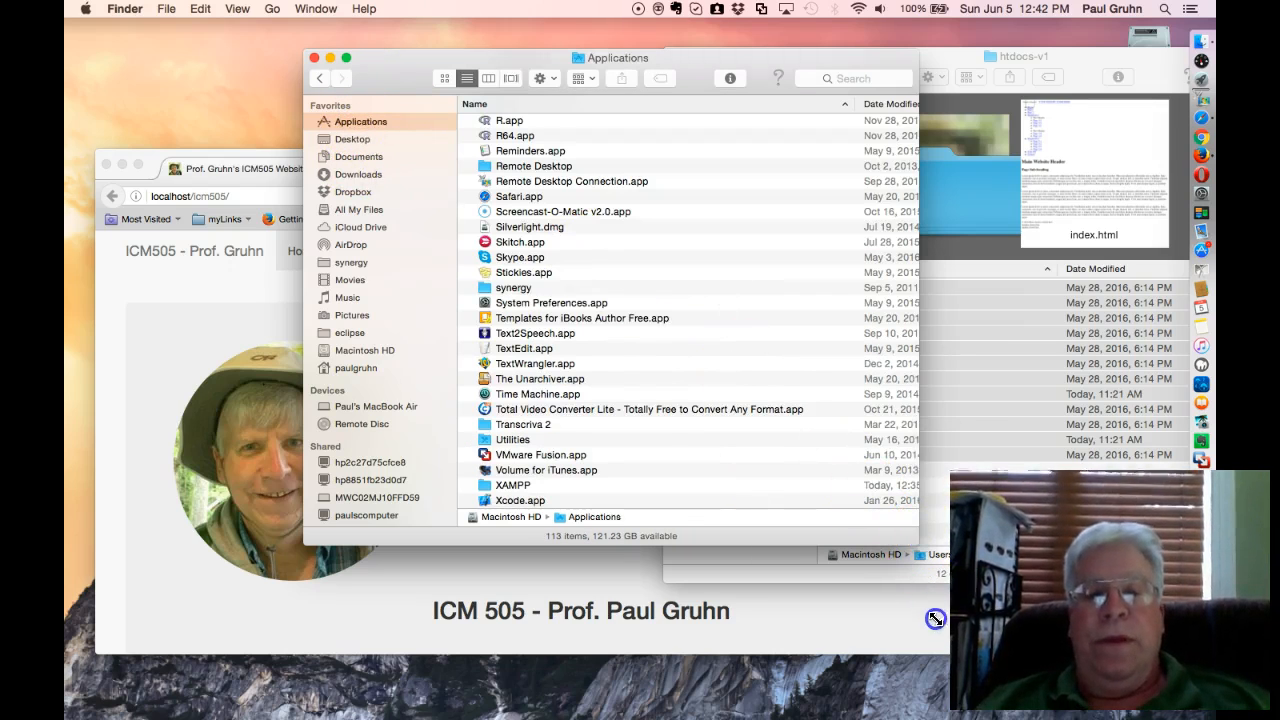
drag(935, 619, 937, 627)
Step: Locate the XAMPP and MAMP folders in Applications, ending with the XAMPP folder selected
click(516, 569)
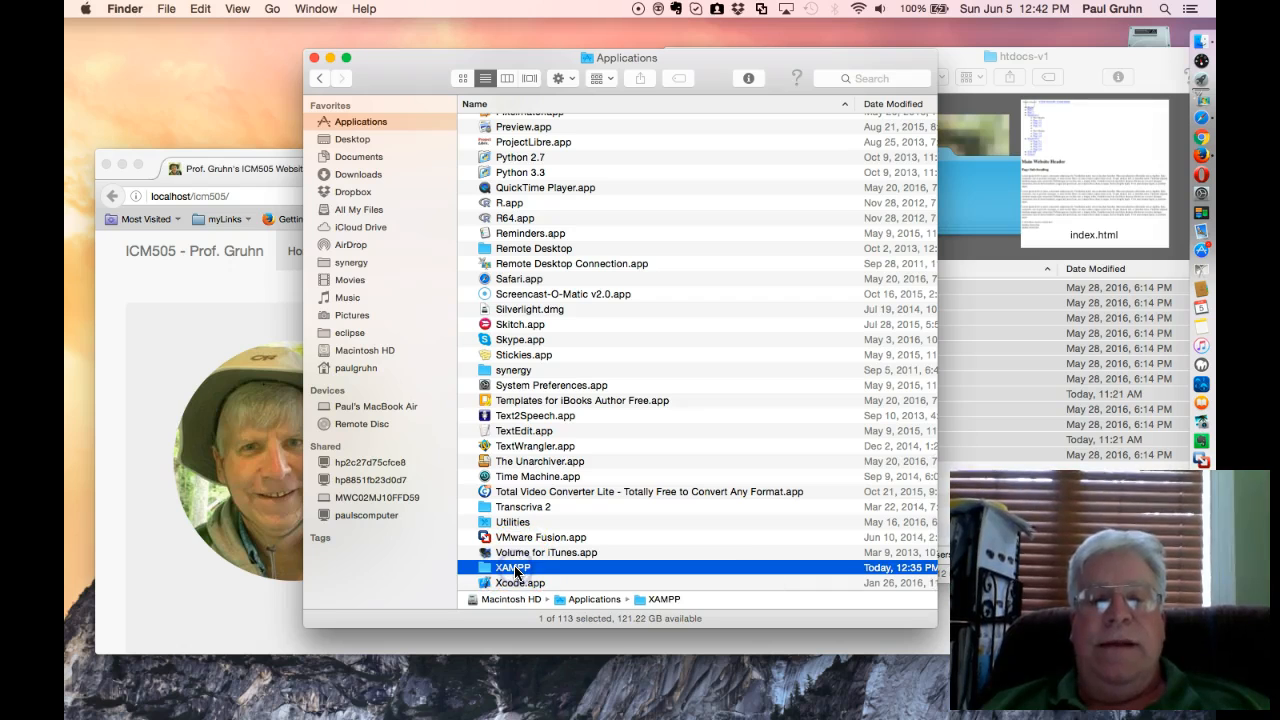
scroll(543, 345, up, 10)
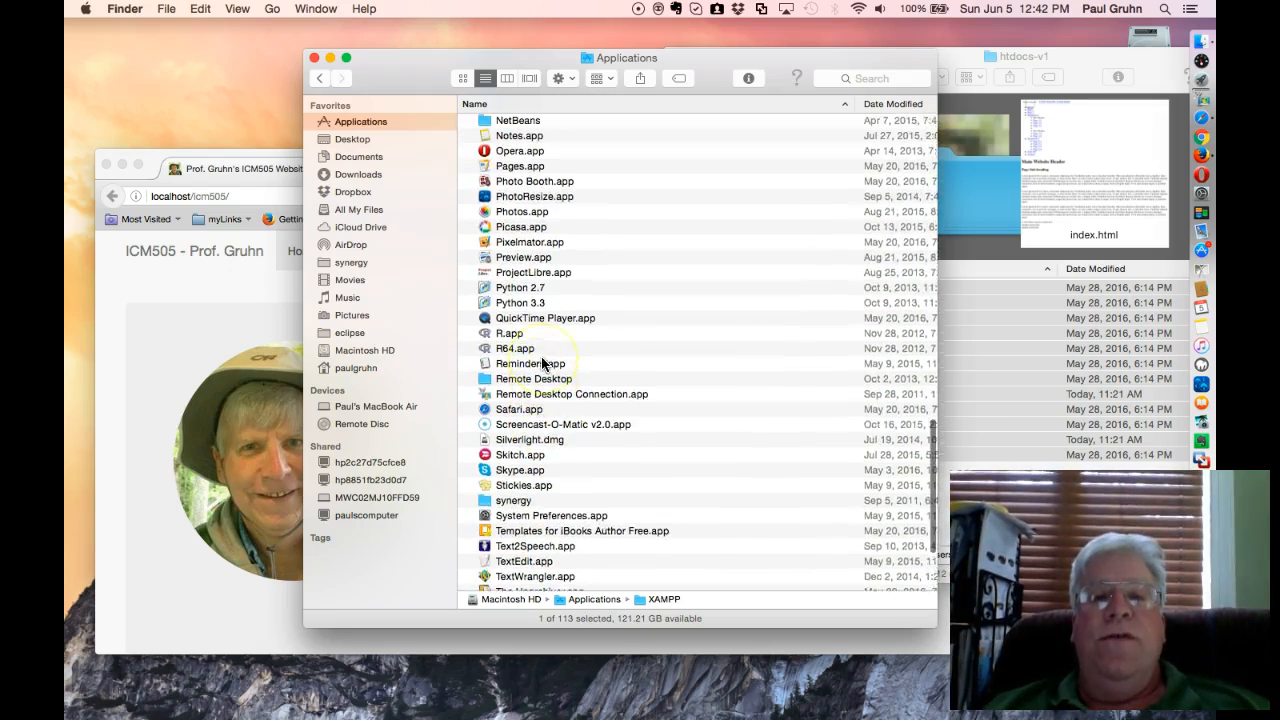
scroll(543, 364, up, 5)
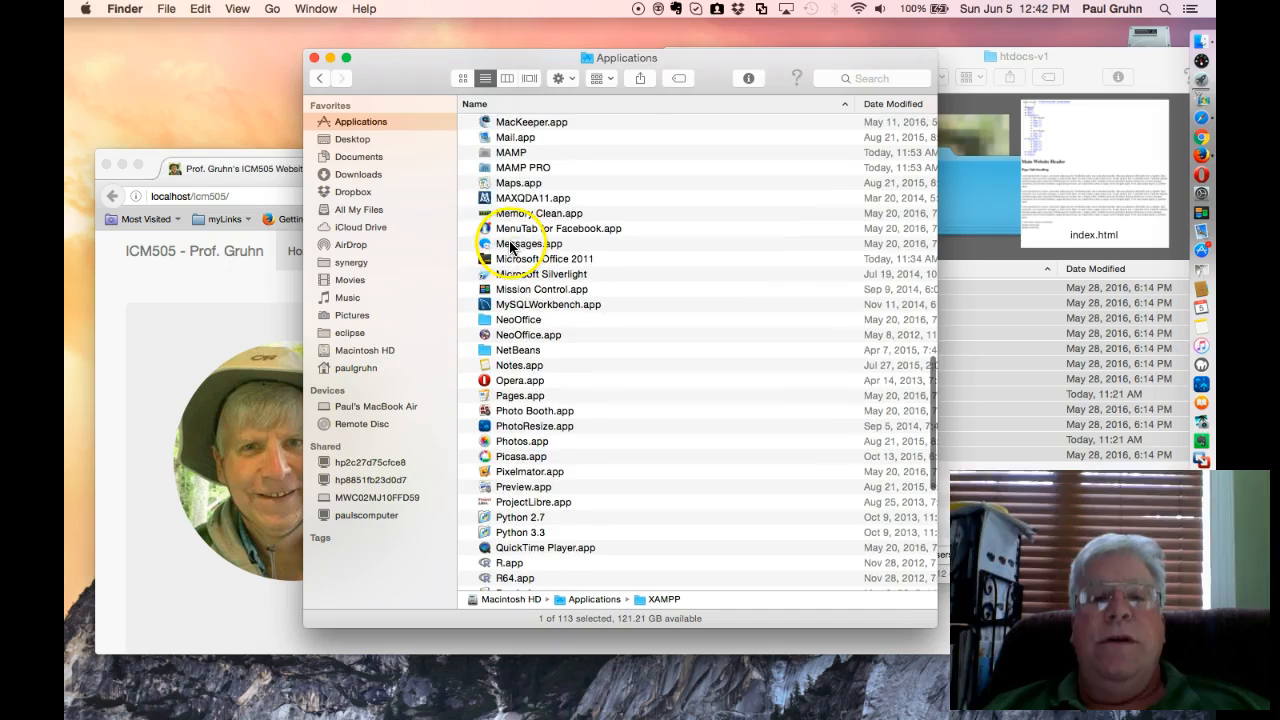
click(510, 160)
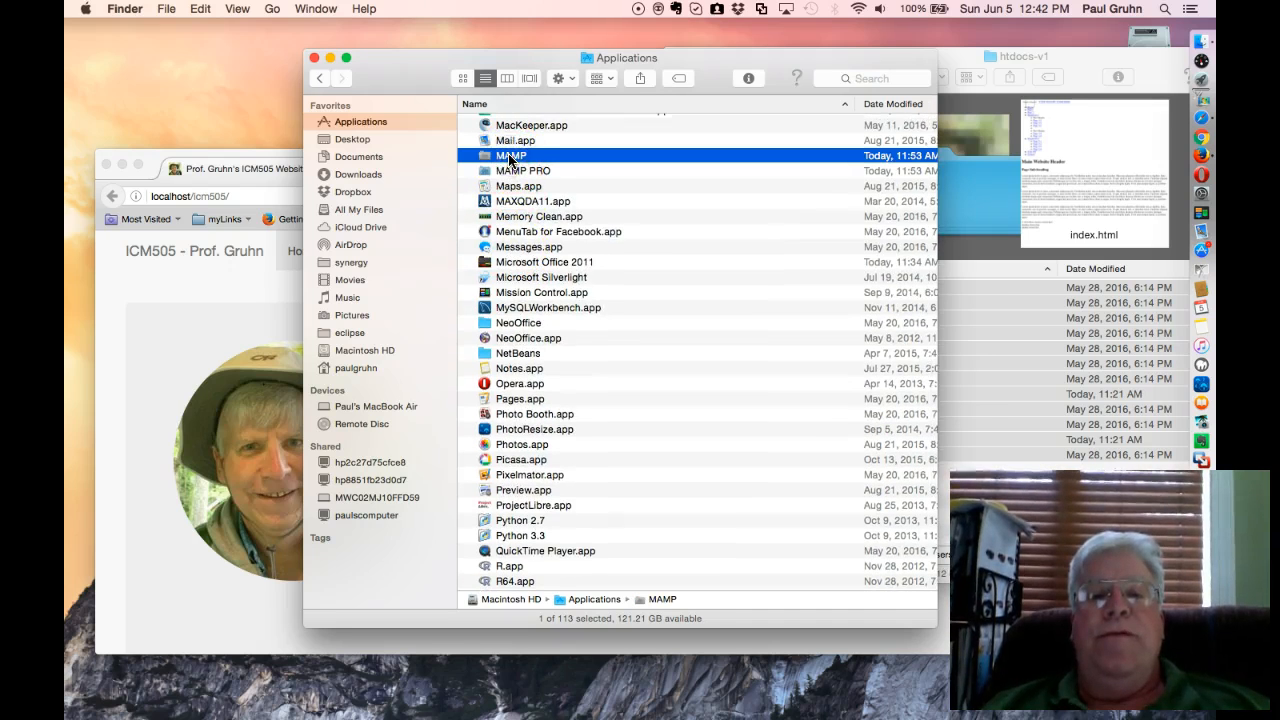
scroll(495, 228, down, 15)
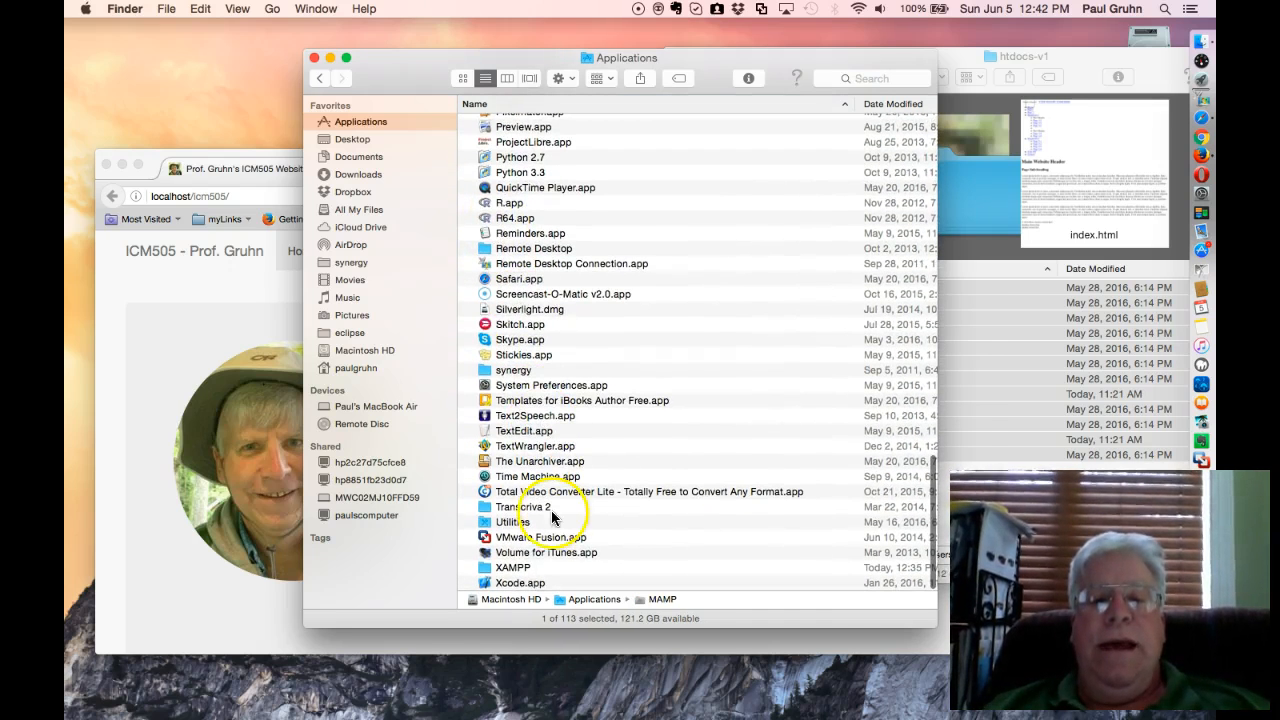
click(520, 570)
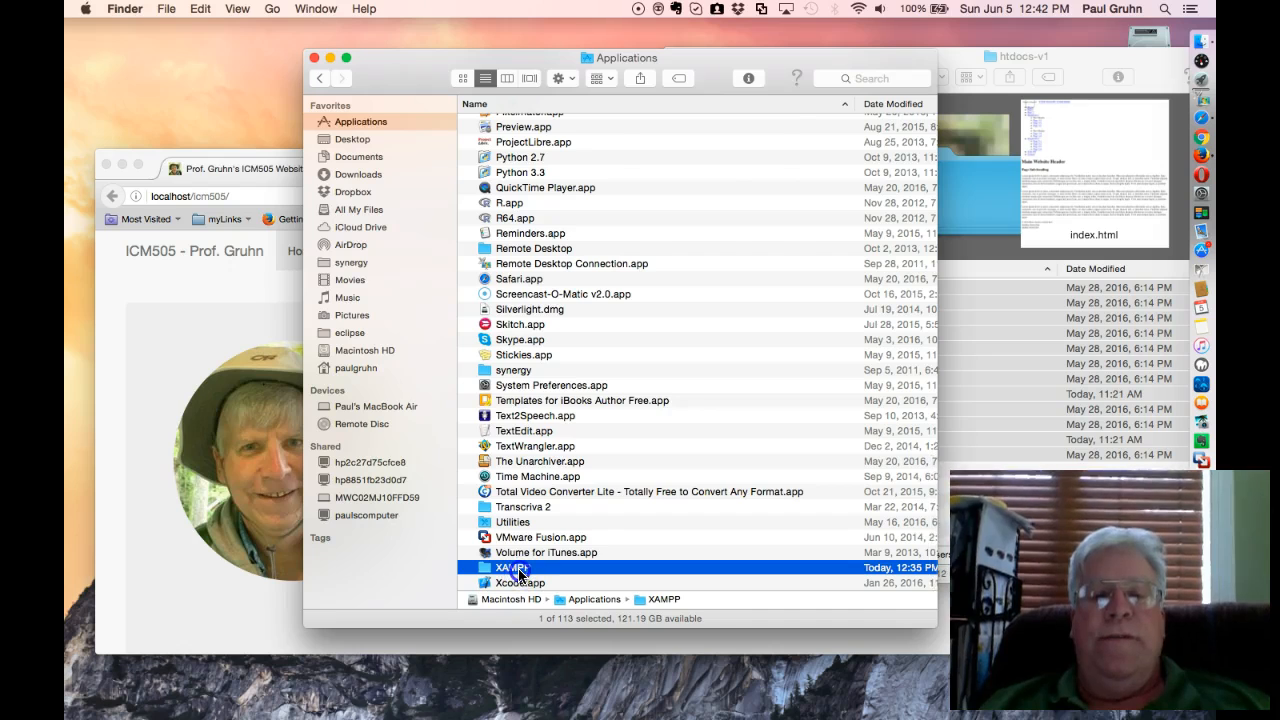
Step: Open the XAMPP folder, launch manager-osx.app, and look into the htdocs folder before returning to XAMPP
double_click(520, 573)
double_click(530, 201)
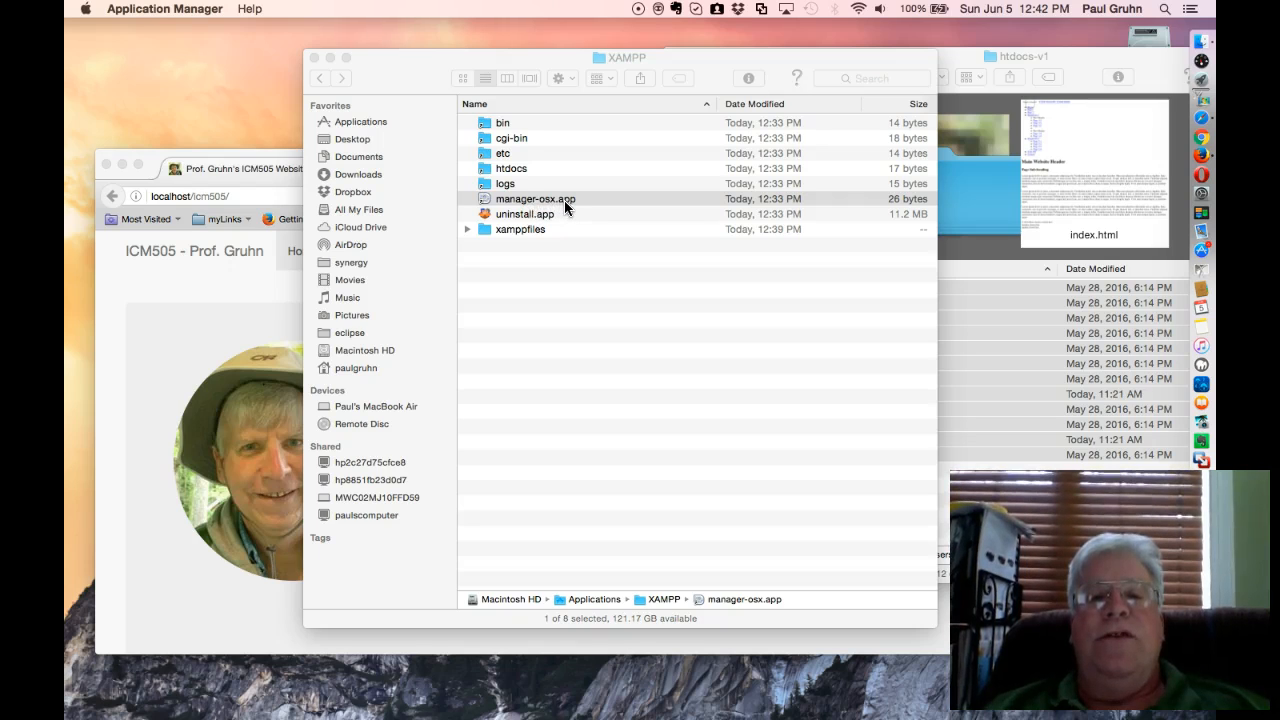
click(510, 168)
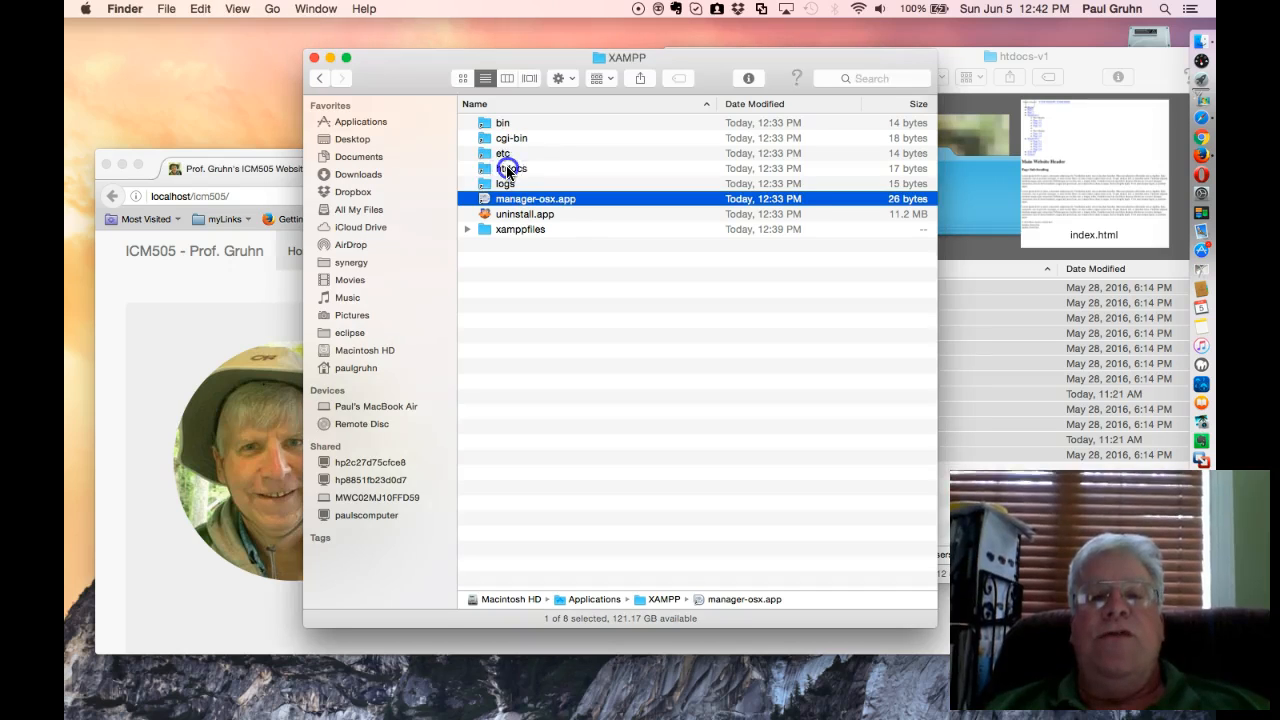
click(510, 169)
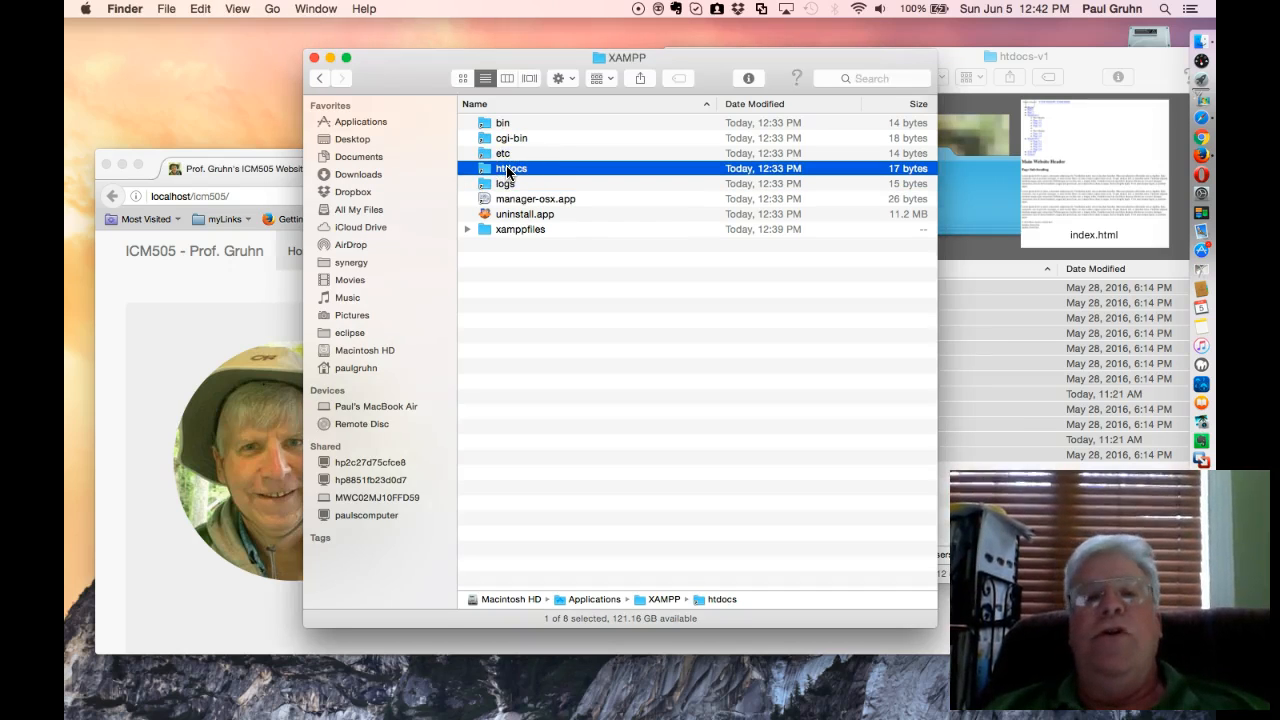
click(320, 78)
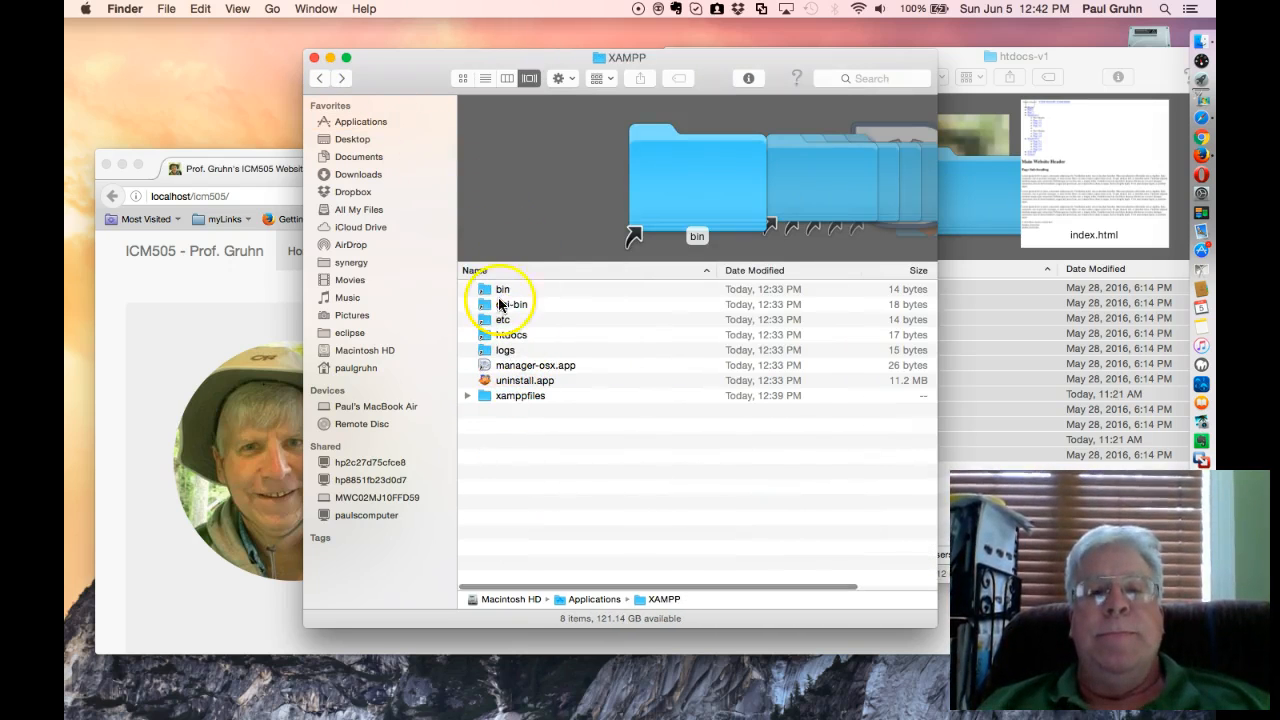
Step: Open the MAMP folder in Applications, collapse its htdocs folder and select MAMP.app
click(360, 121)
scroll(574, 360, up, 10)
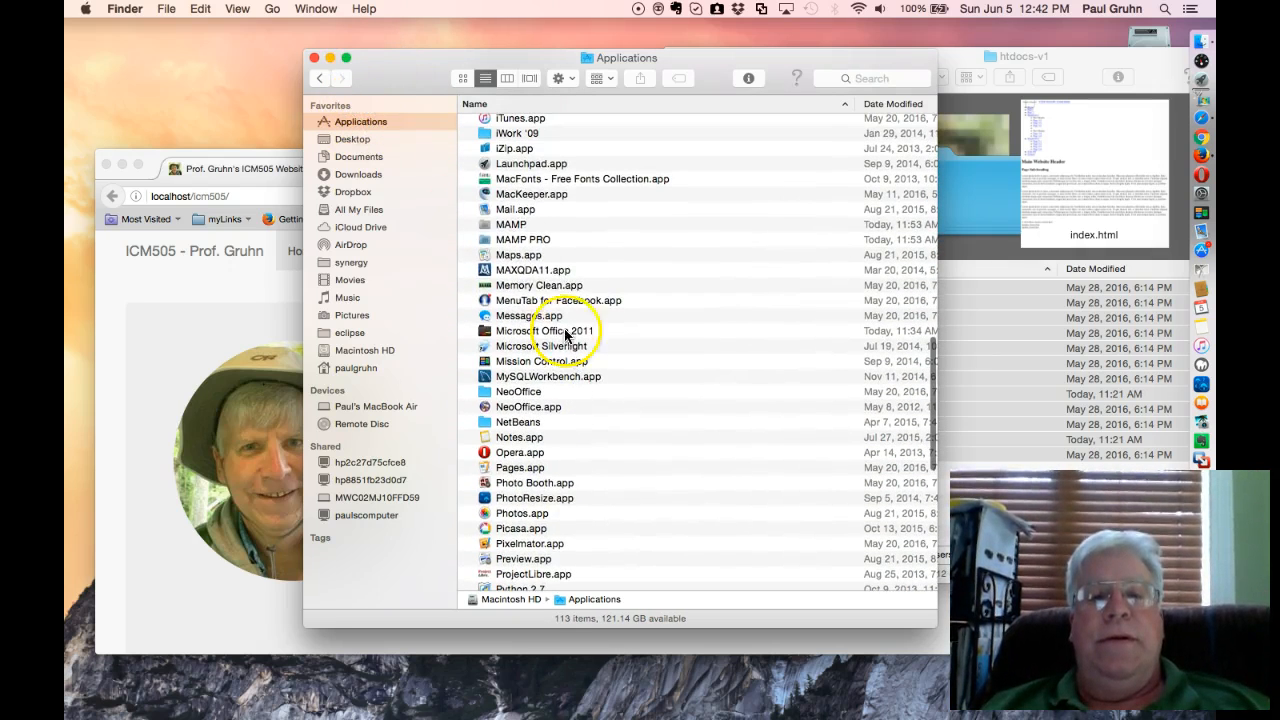
double_click(513, 224)
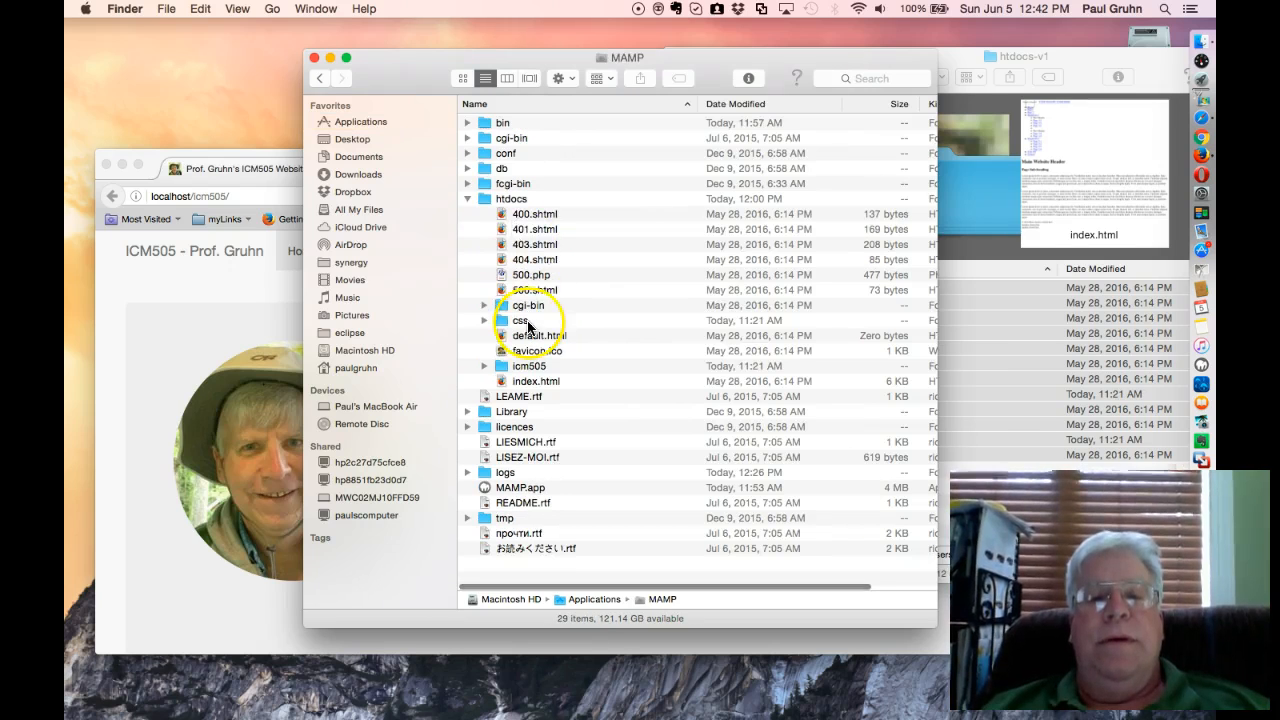
click(467, 198)
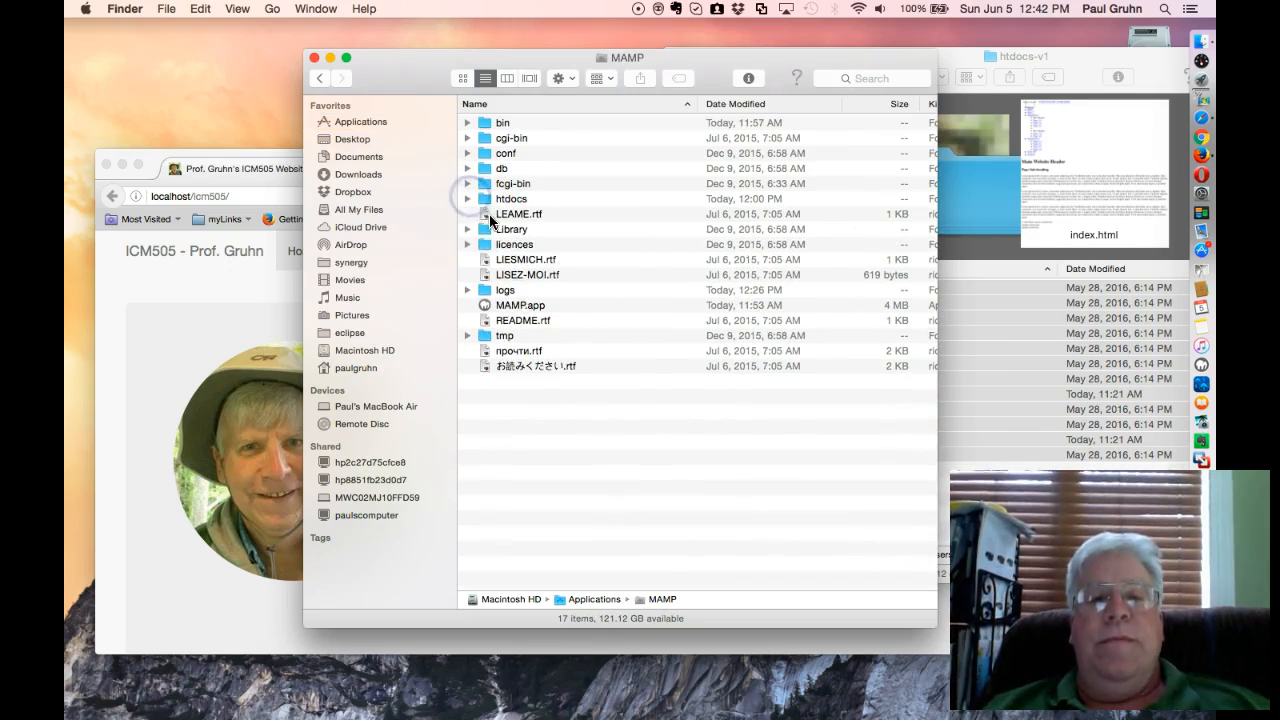
click(512, 307)
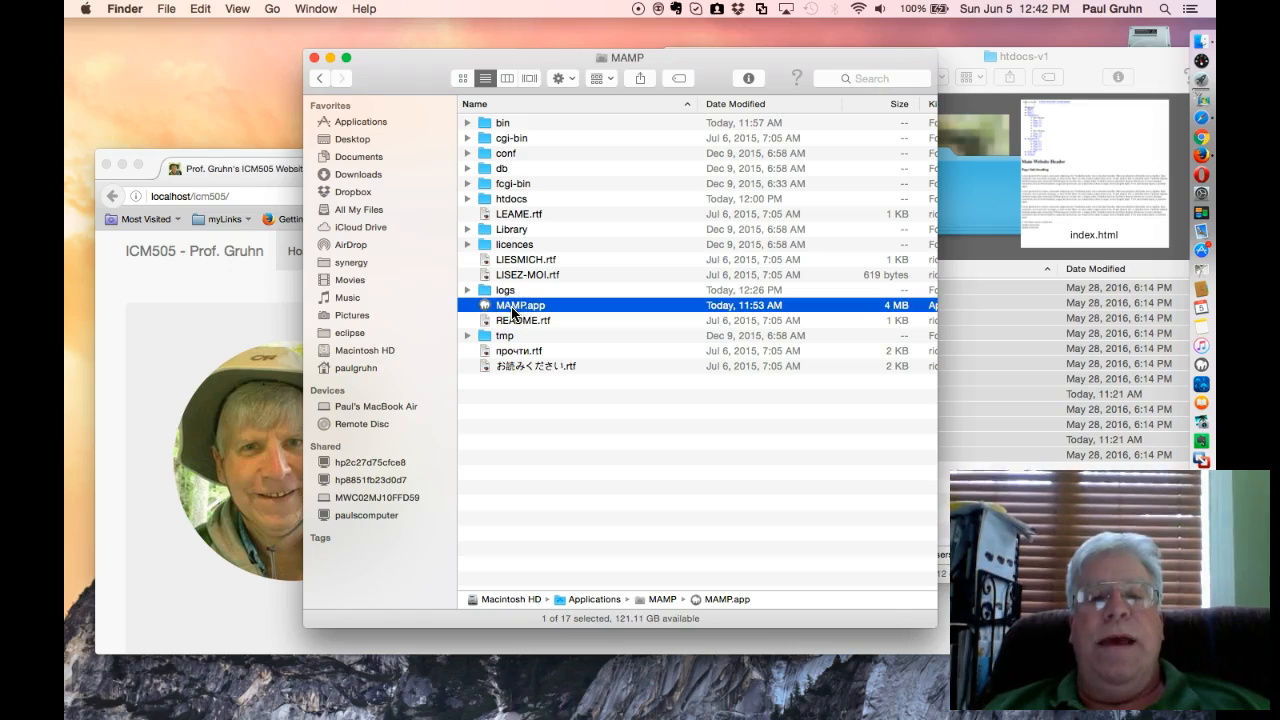
Step: Expand MAMP's htdocs folder to check its website files, collapse it again and shift the MAMP window sideways
click(467, 198)
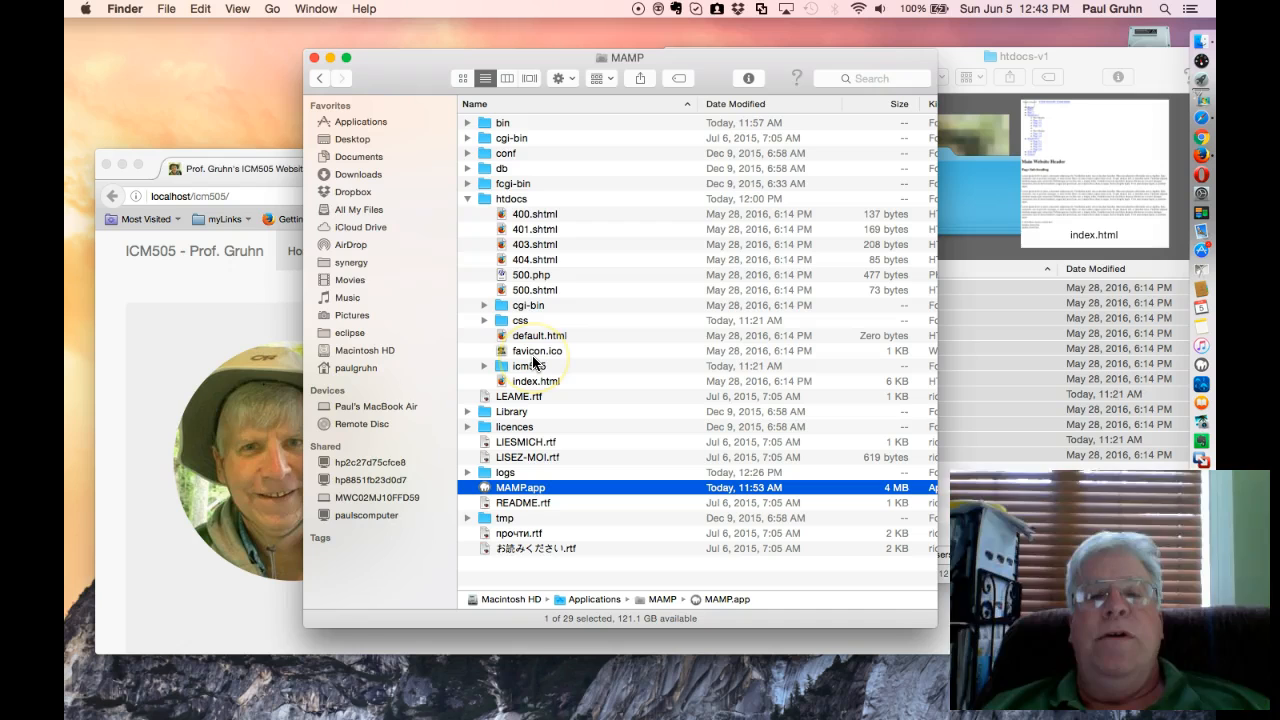
click(467, 199)
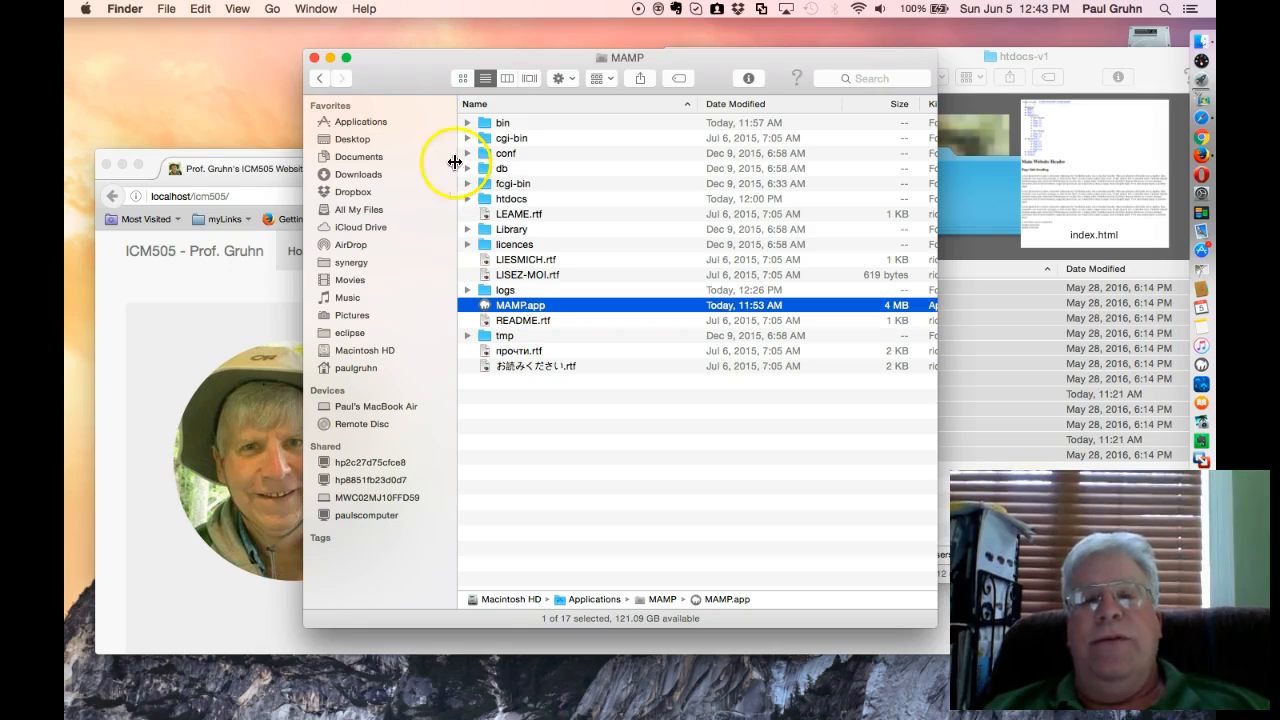
click(443, 40)
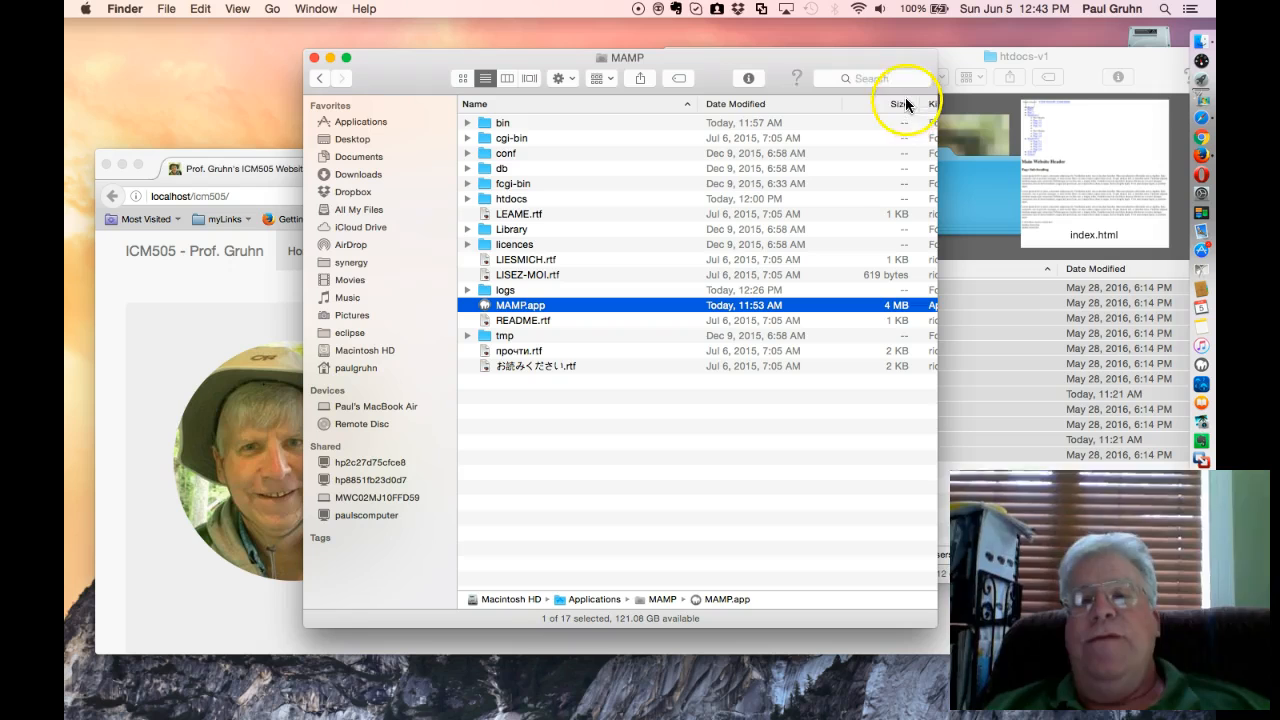
drag(421, 63, 336, 56)
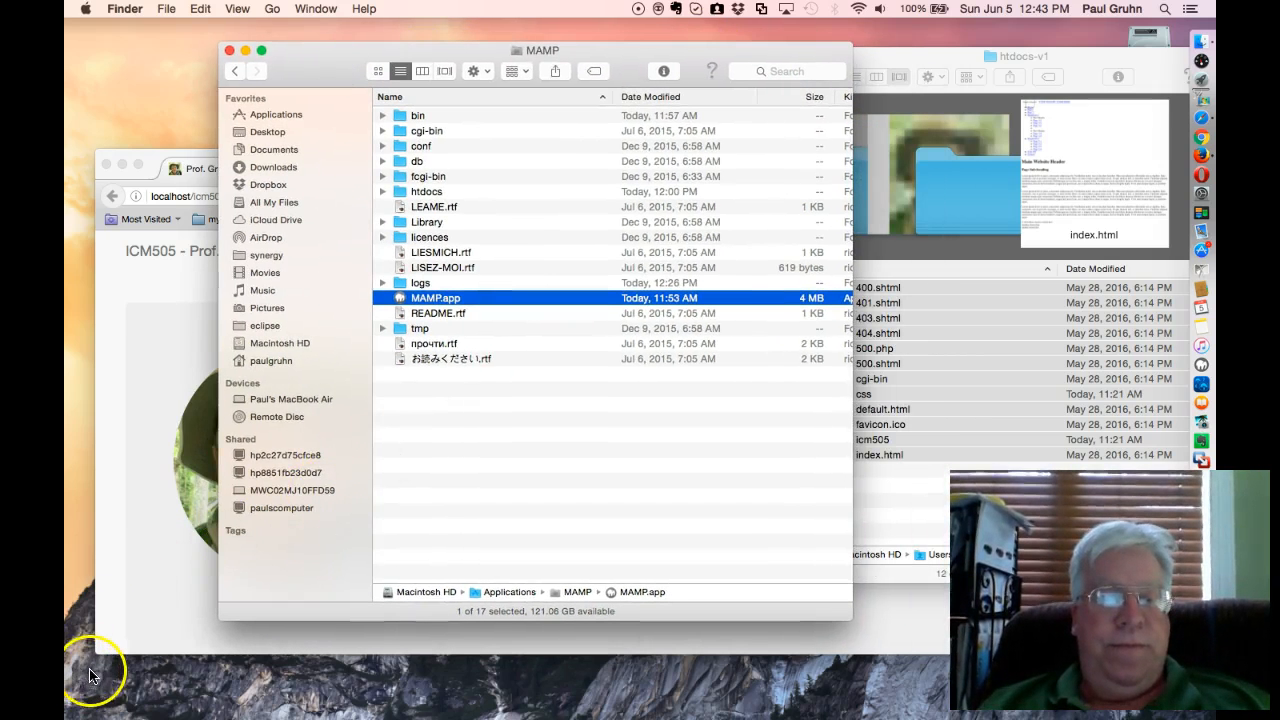